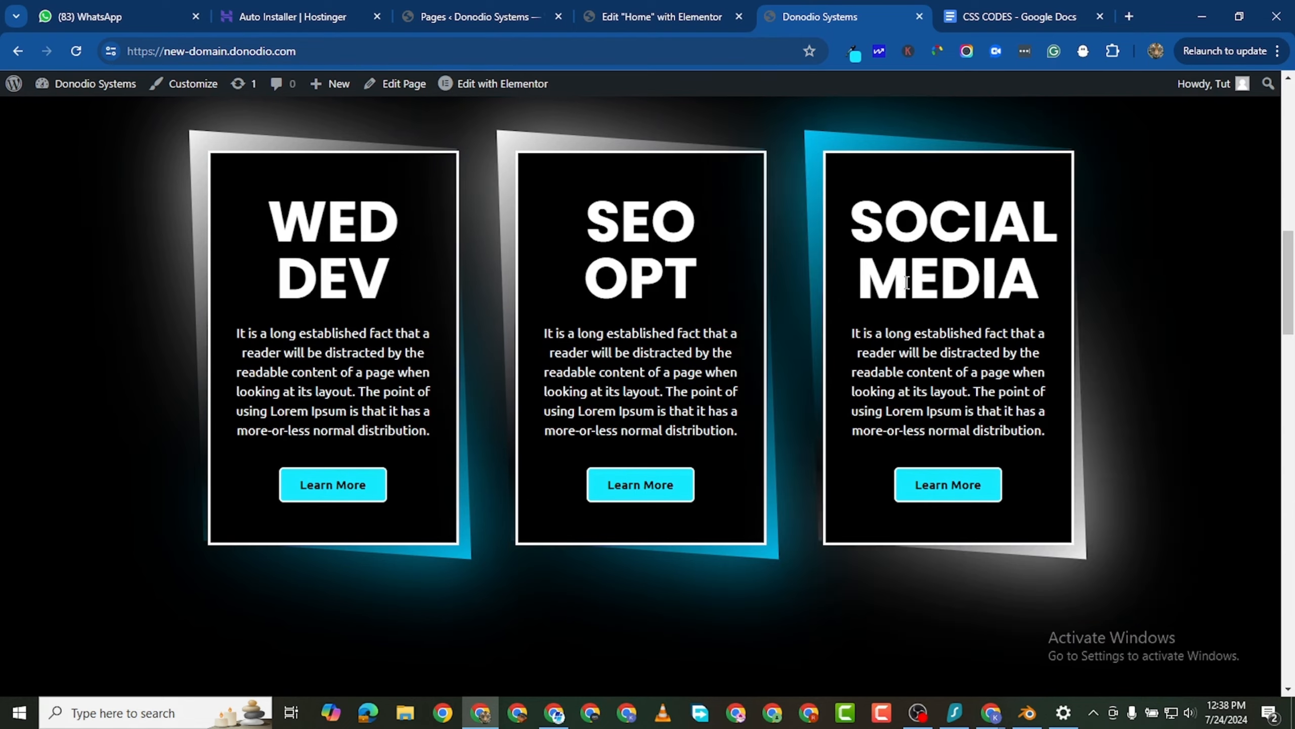
scroll(298, 382, "down", 2)
scroll(333, 404, "up", 5)
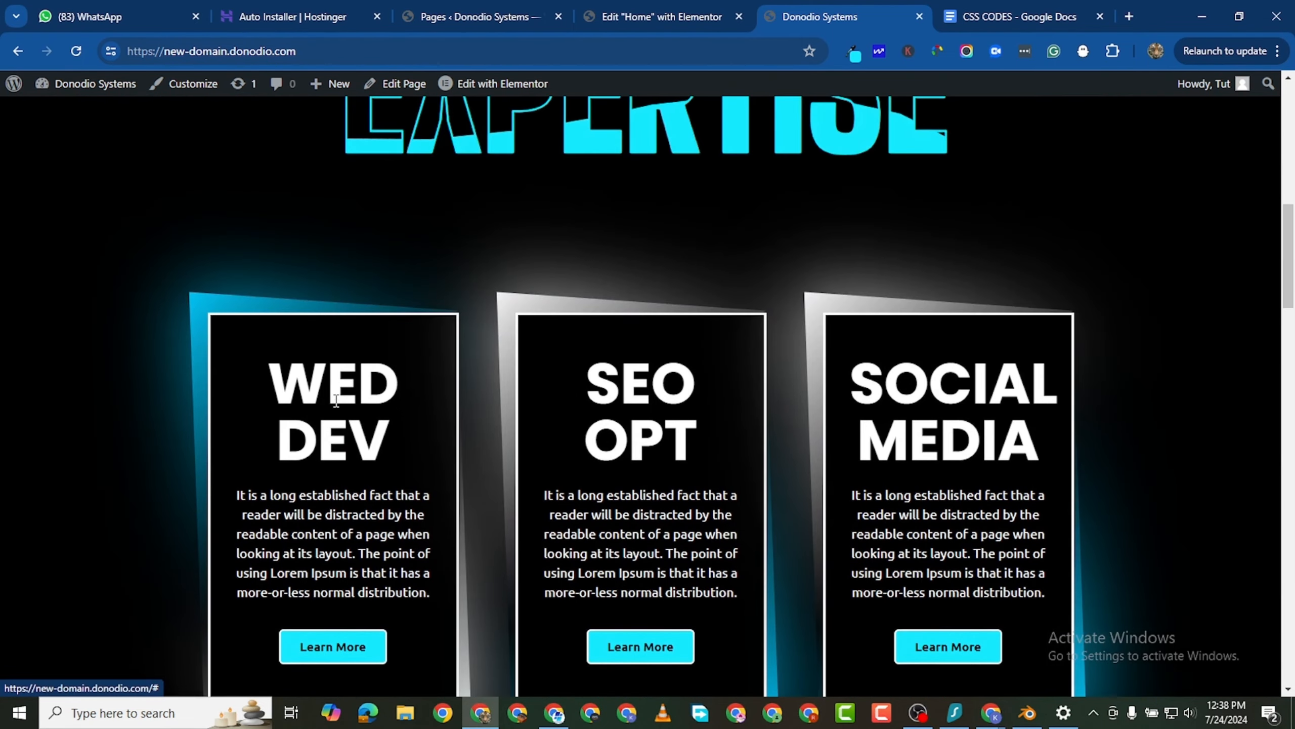
scroll(360, 382, "down", 4)
scroll(360, 382, "down", 6)
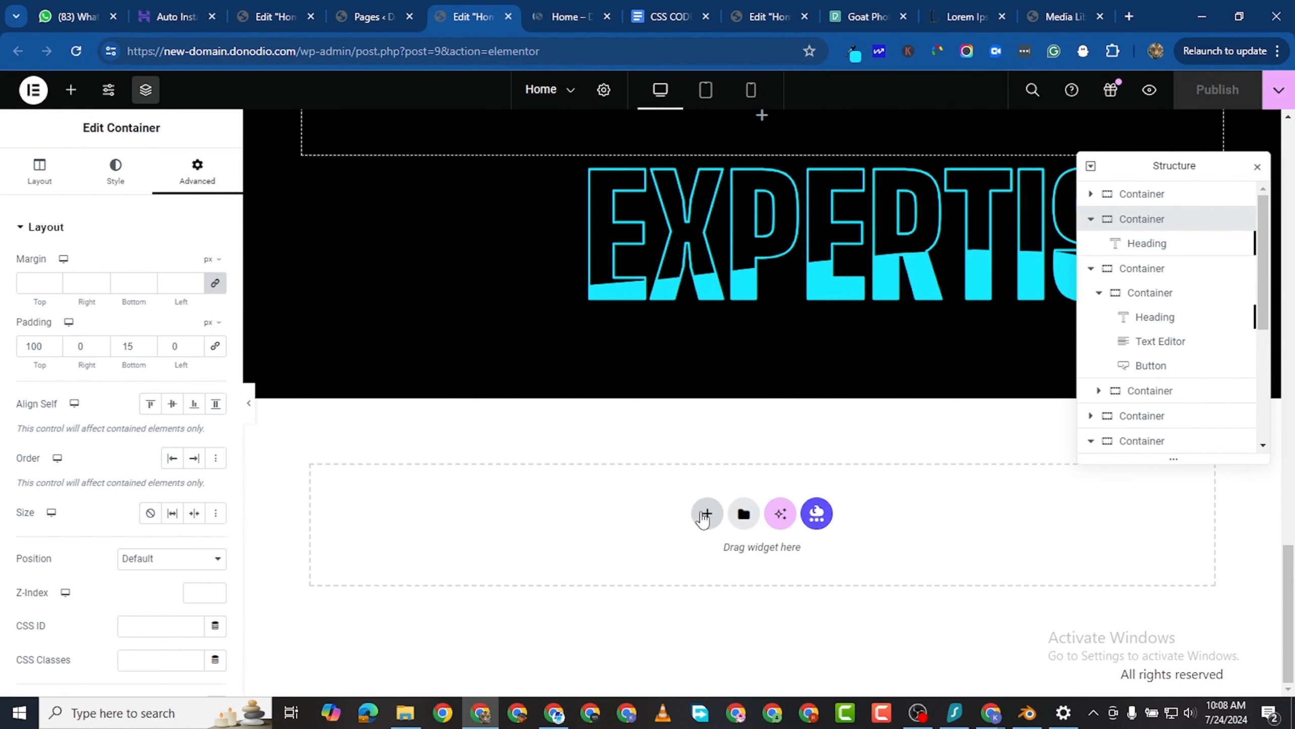
- Add a two-column Flexbox container below the EXPERTISE section and duplicate one column to make three columns
left_click(704, 515)
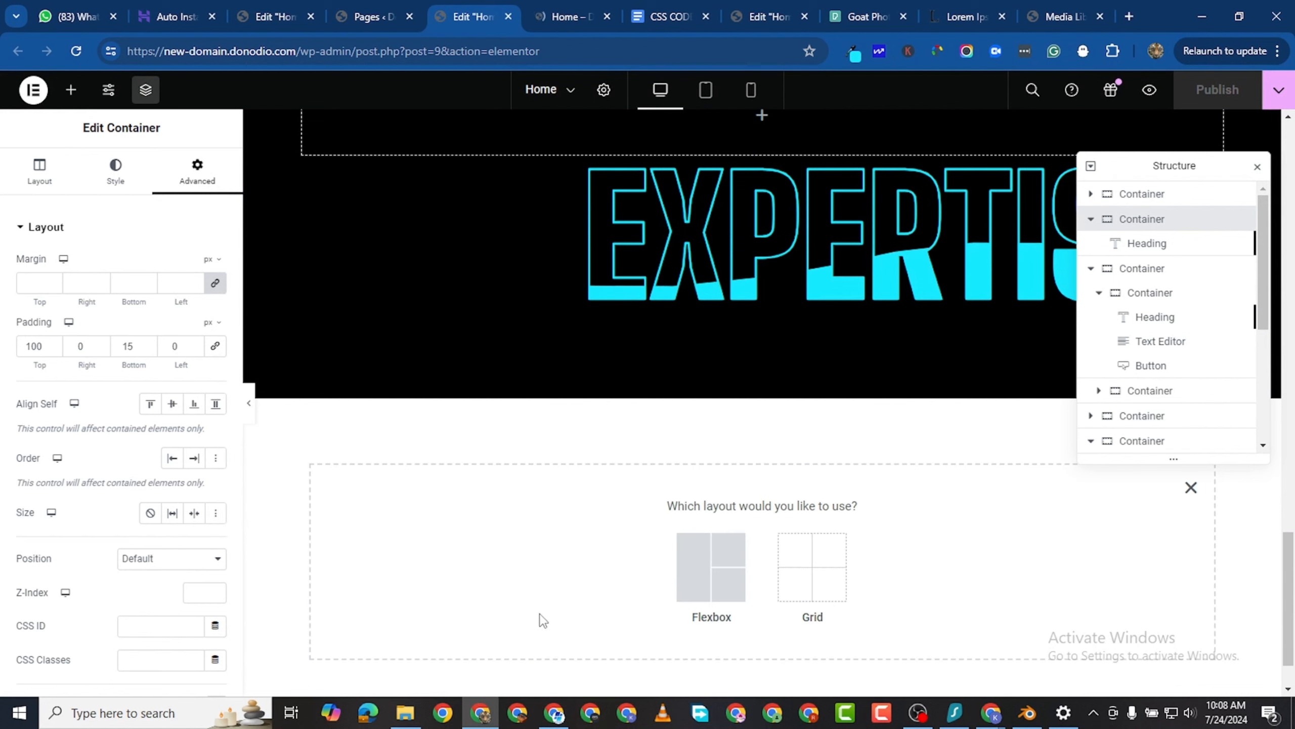
left_click(700, 582)
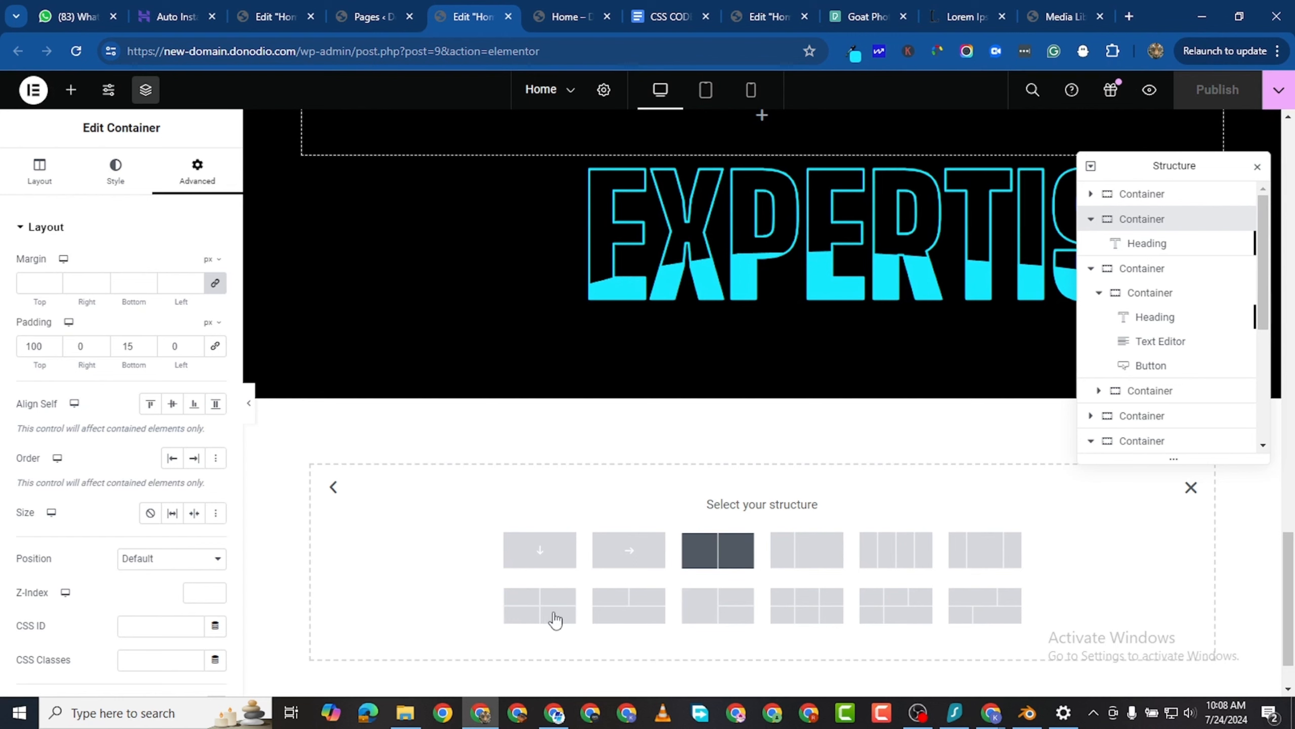
left_click(740, 562)
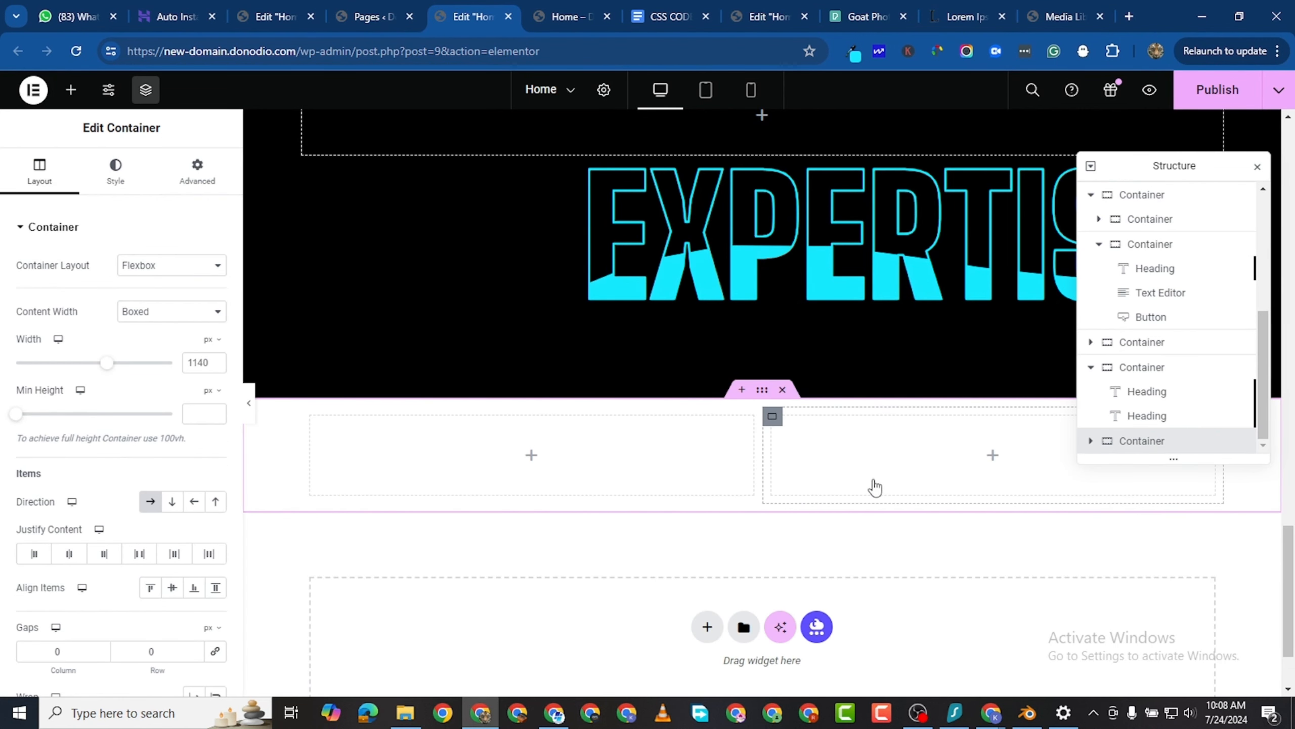
right_click(780, 485)
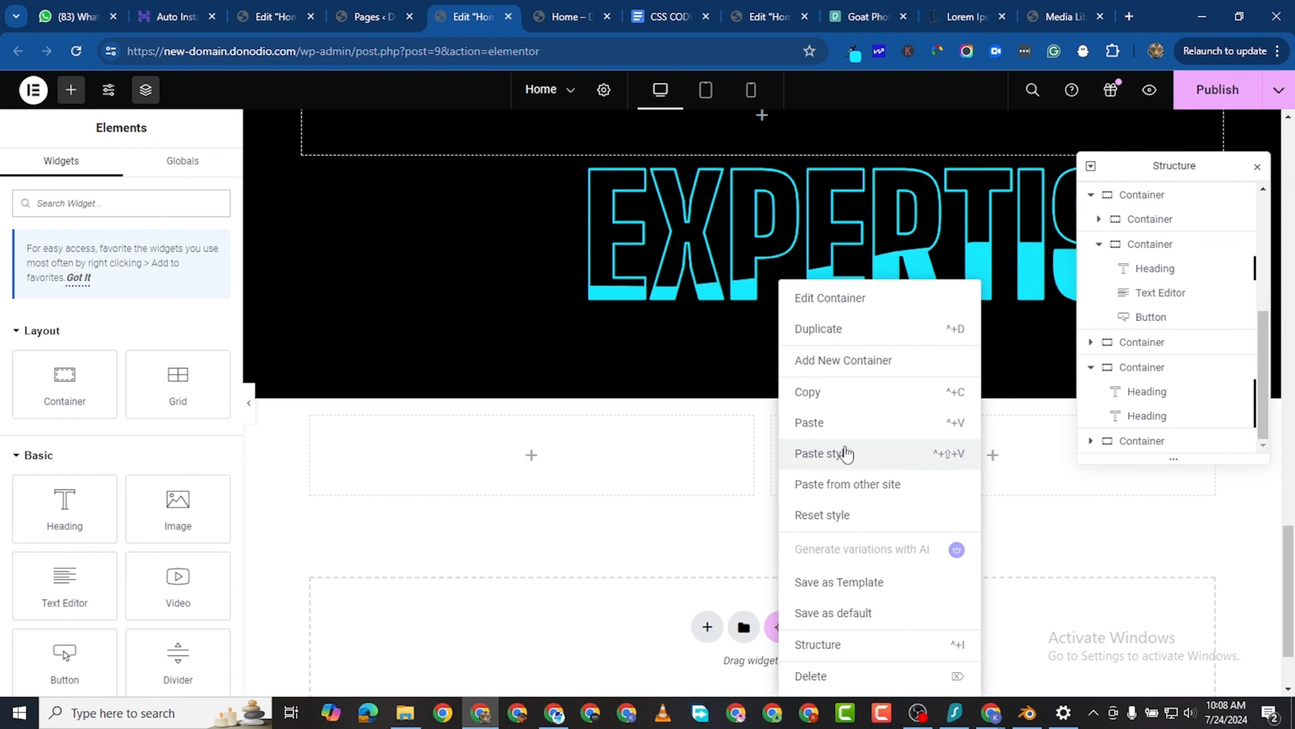
key("ctrl+d")
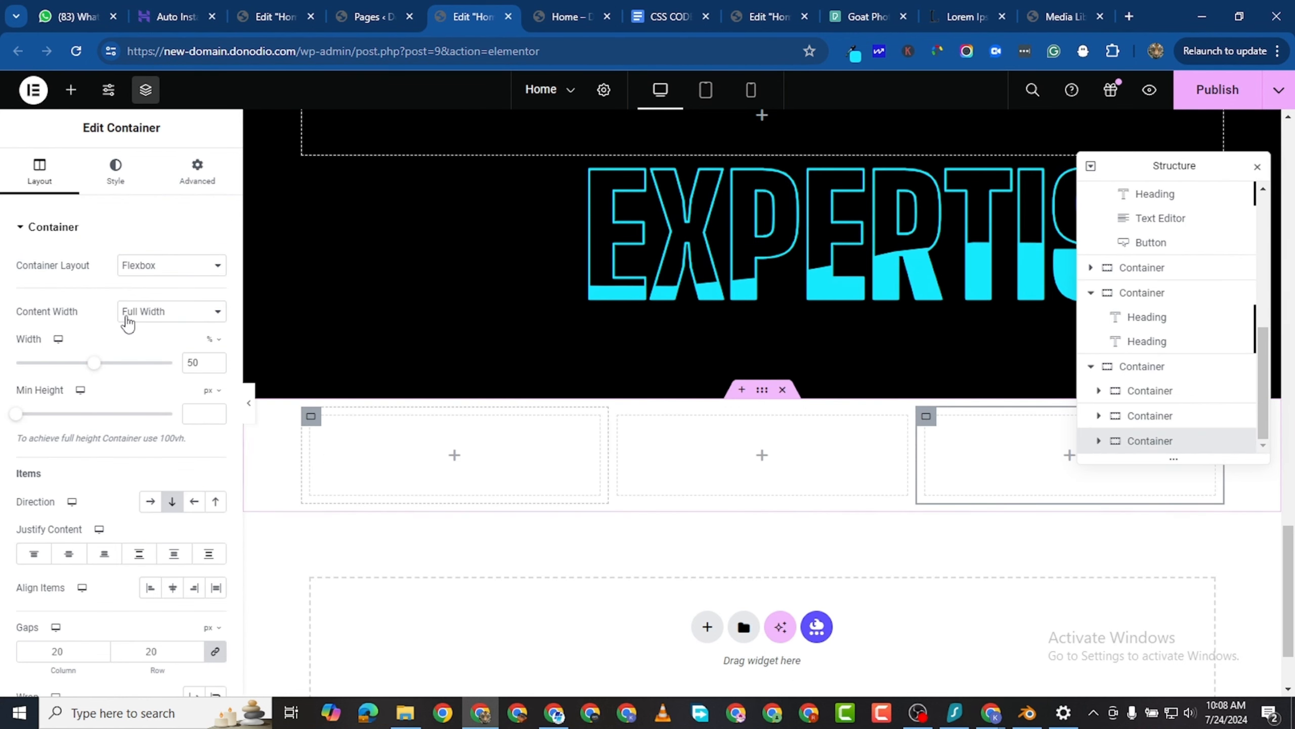
- Nest a container inside the first column of the new row and add a Heading widget to it
left_click(71, 89)
left_click_drag(31, 401, 398, 686)
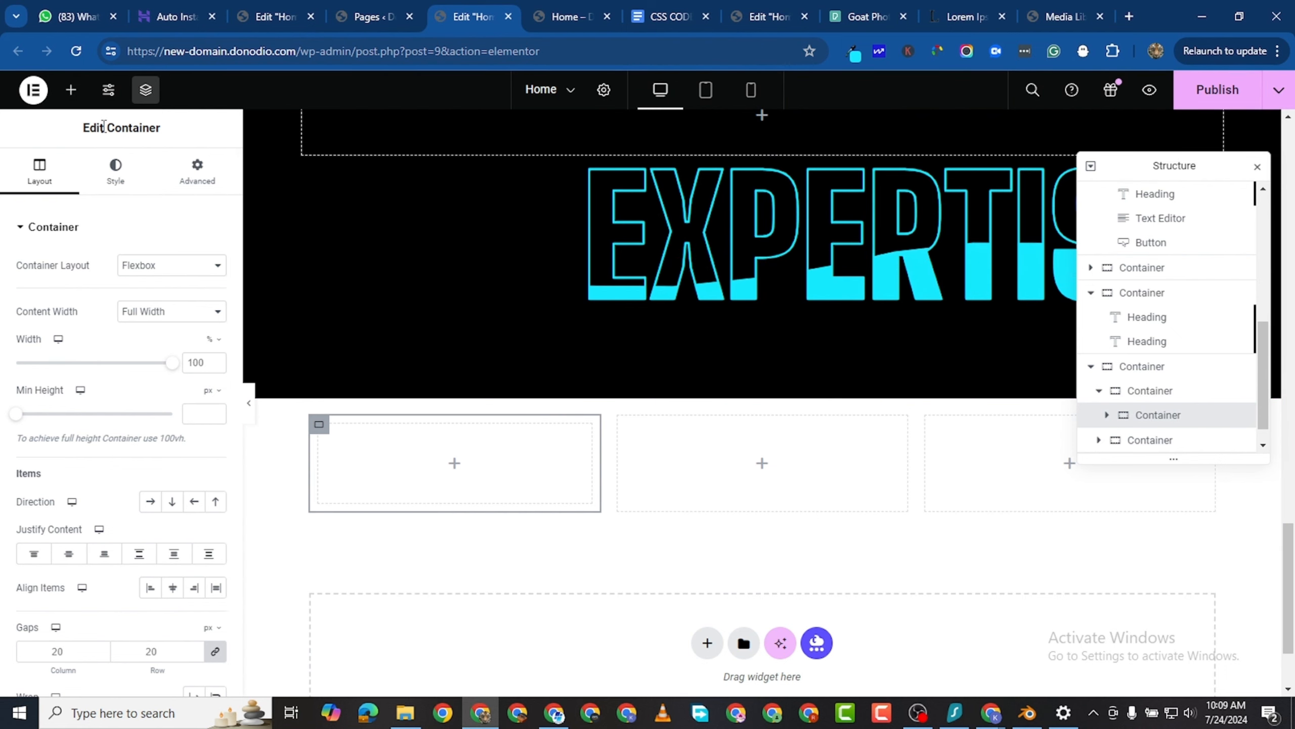
left_click(71, 90)
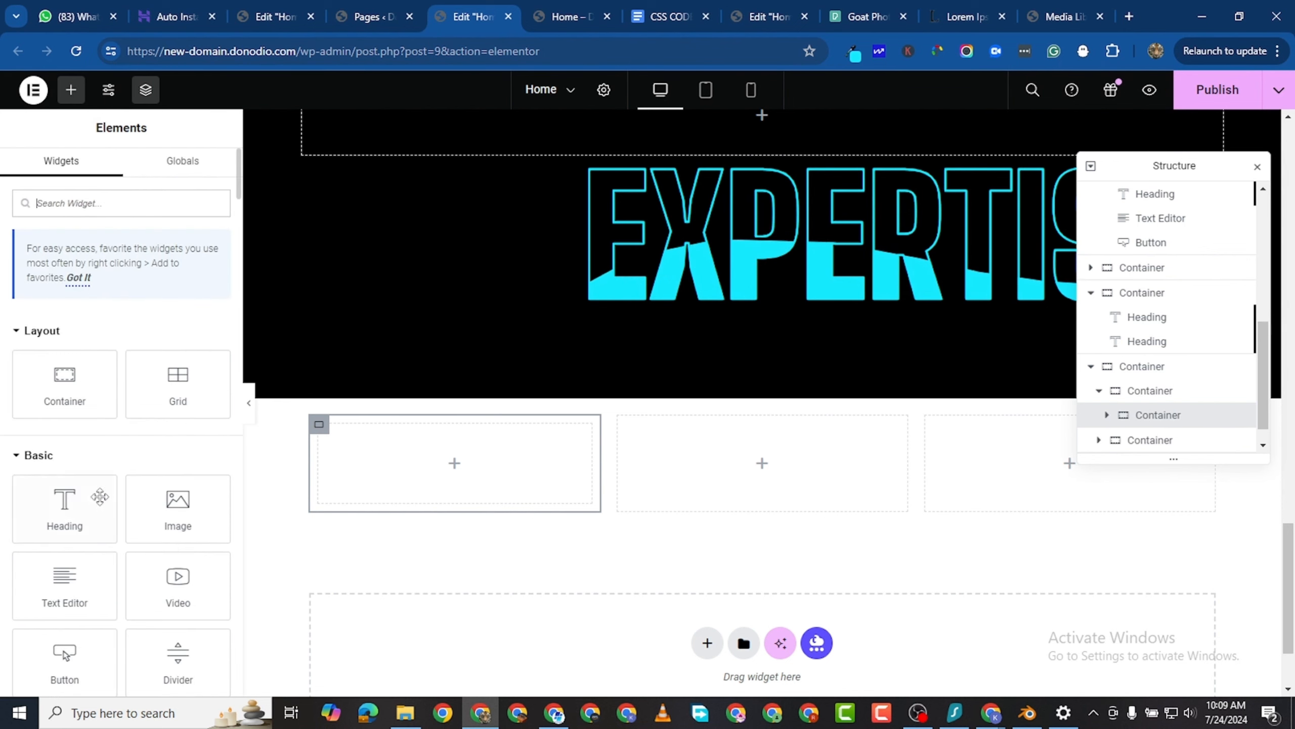
left_click_drag(66, 508, 456, 458)
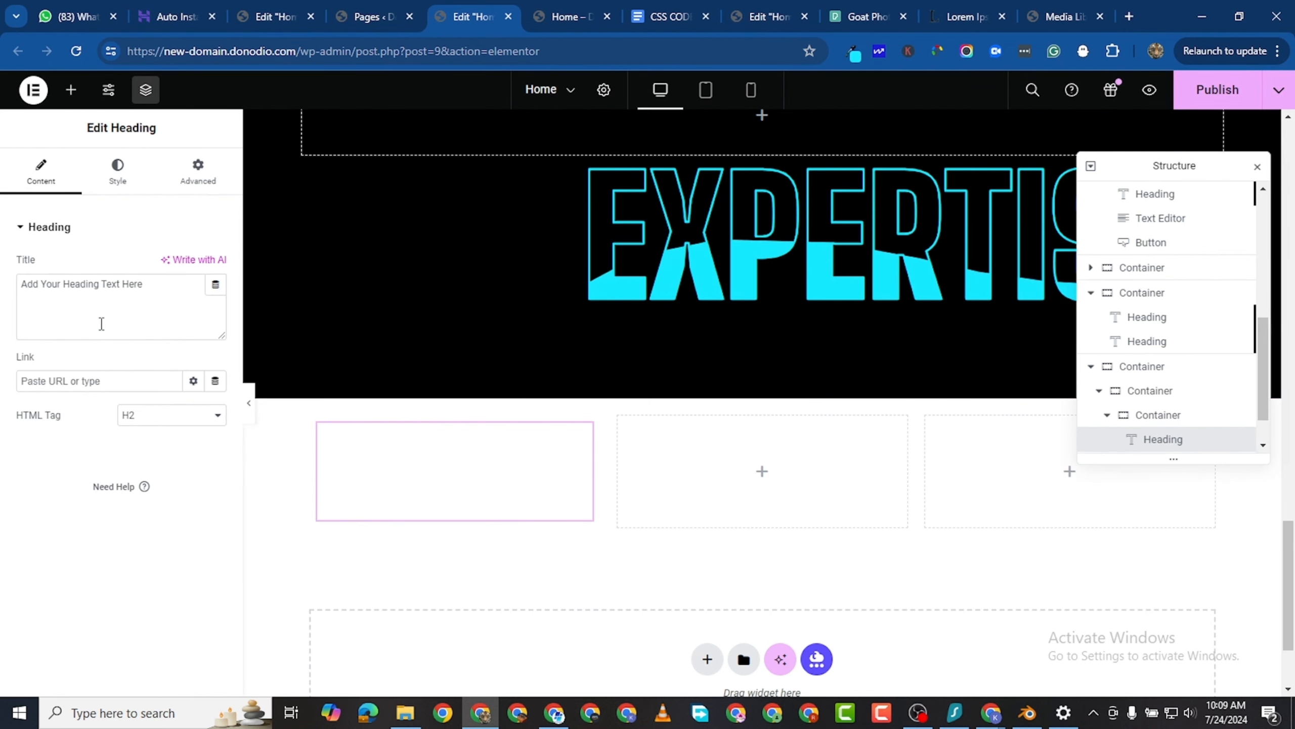
double_click(77, 290)
left_click(77, 290)
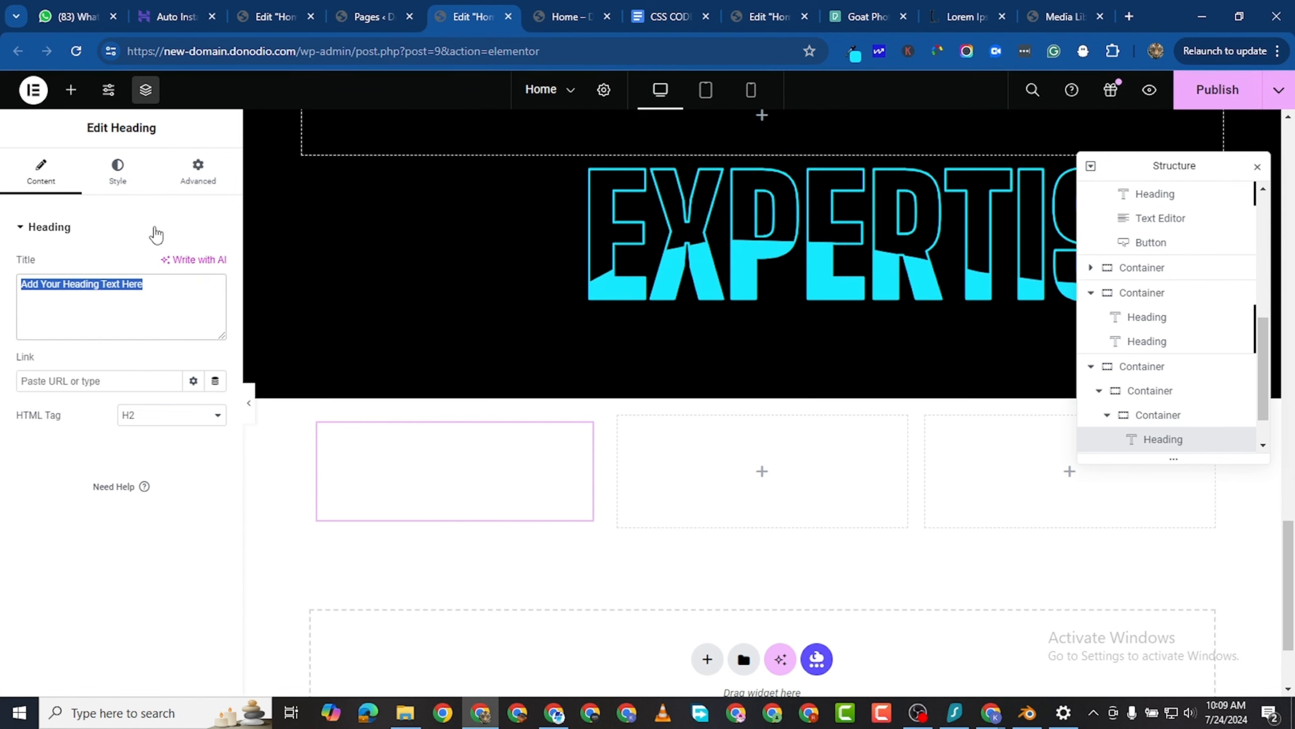
- Set the new heading's text color to white (#FFFFFF)
left_click(118, 172)
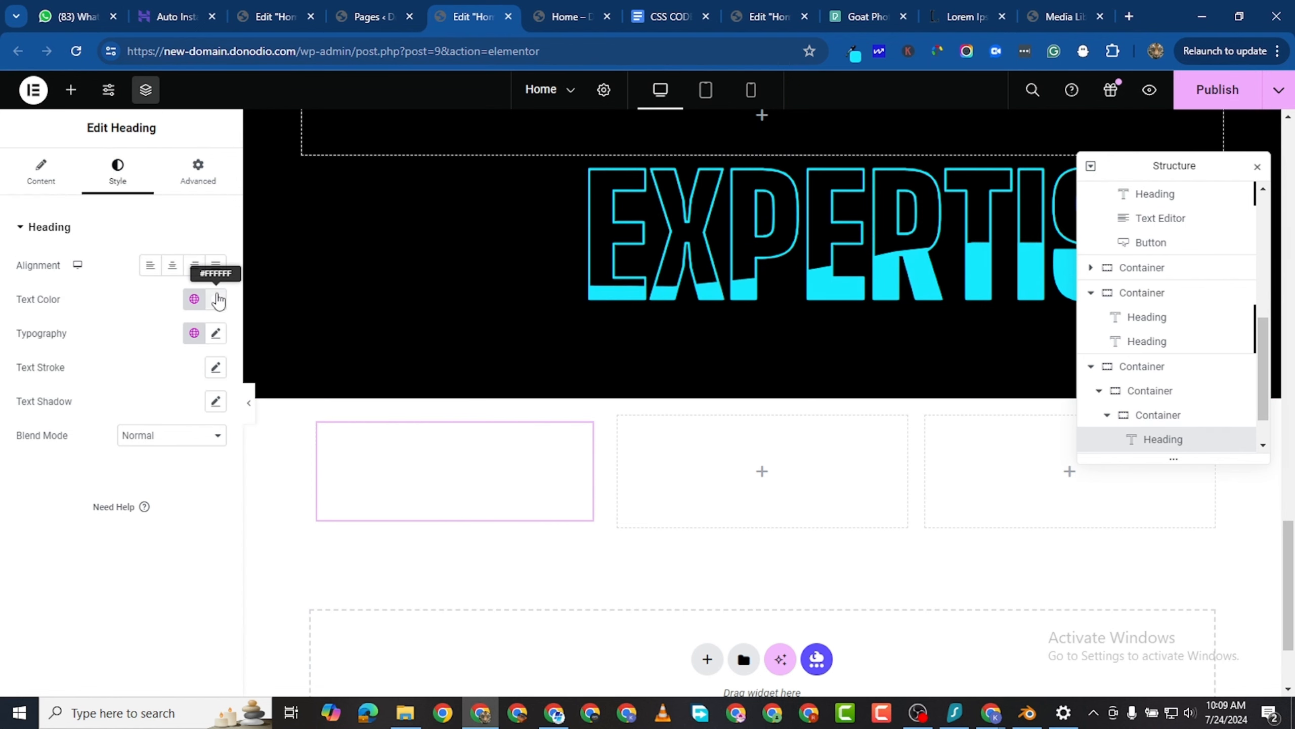
left_click(216, 300)
left_click(453, 491)
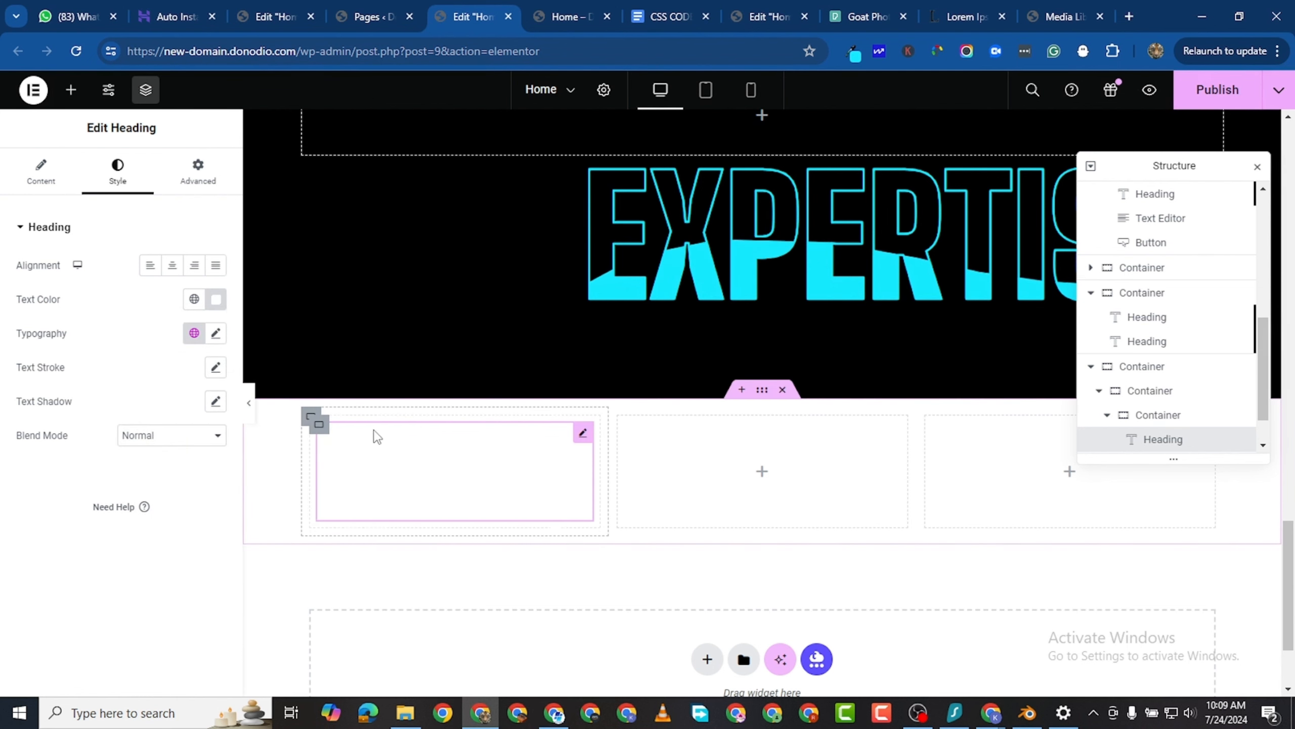
- Give the nested container around the heading a Classic background in black
left_click(330, 440)
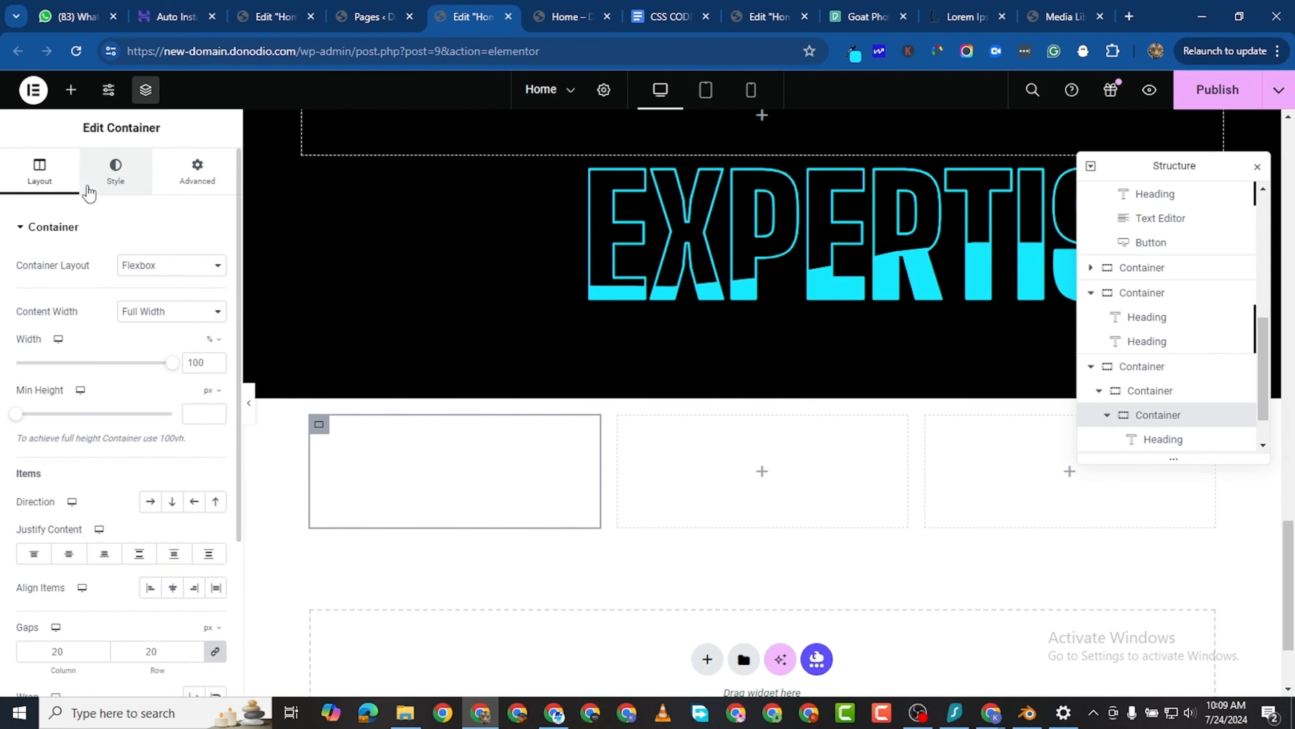
left_click(115, 171)
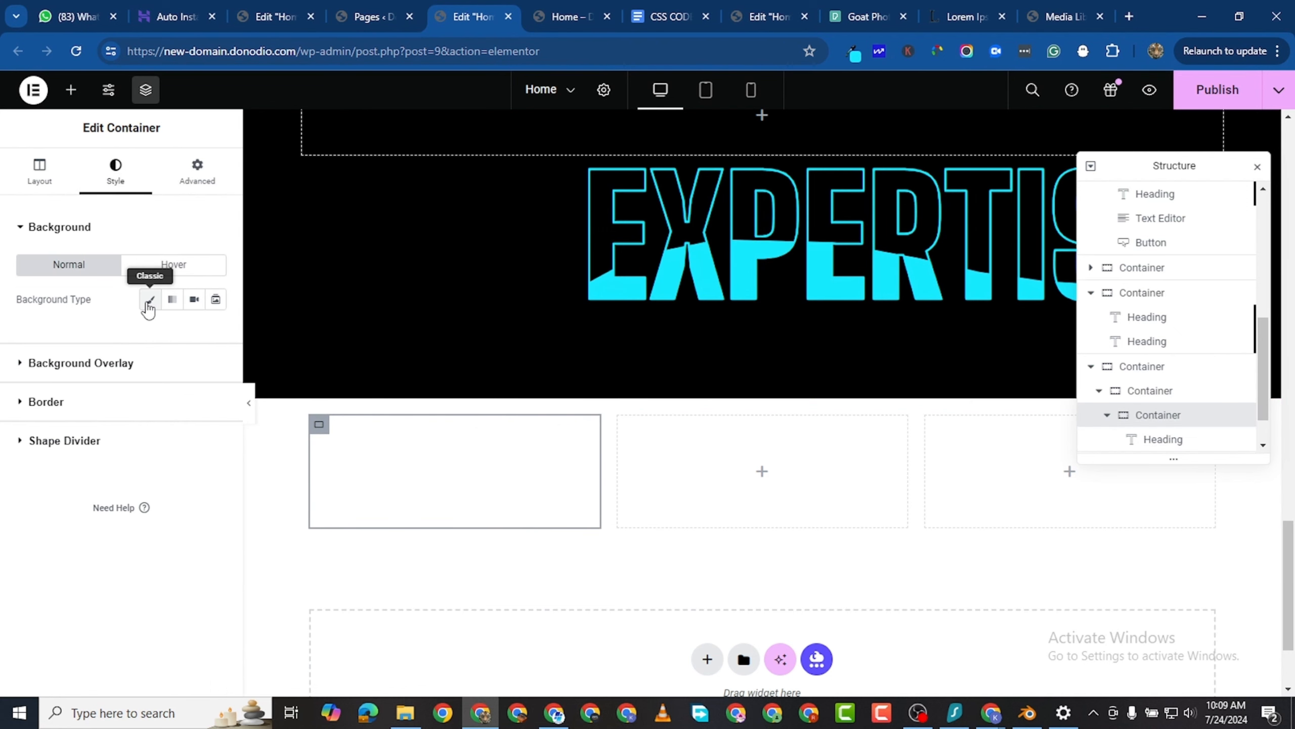
left_click(216, 332)
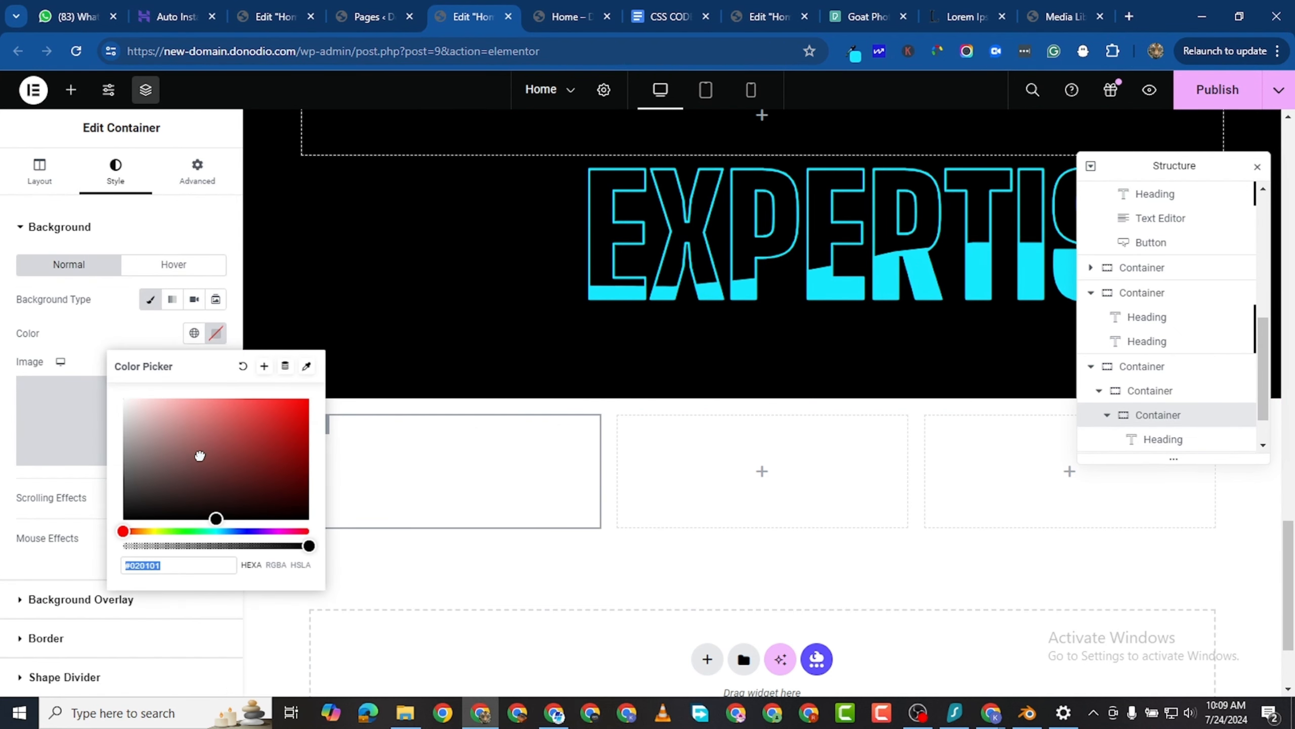
left_click(123, 520)
left_click(476, 606)
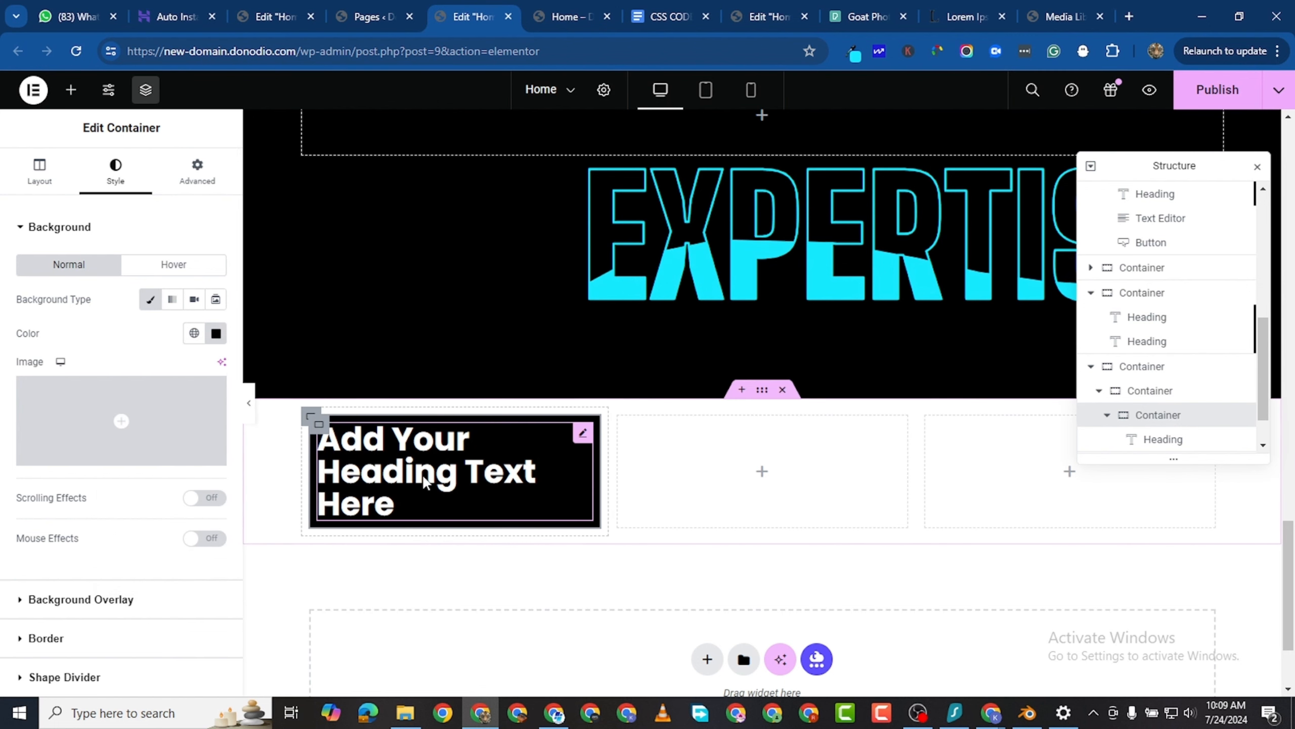
- Replace the heading's placeholder text with "WED </BR> DEV"
left_click(469, 482)
triple_click(395, 495)
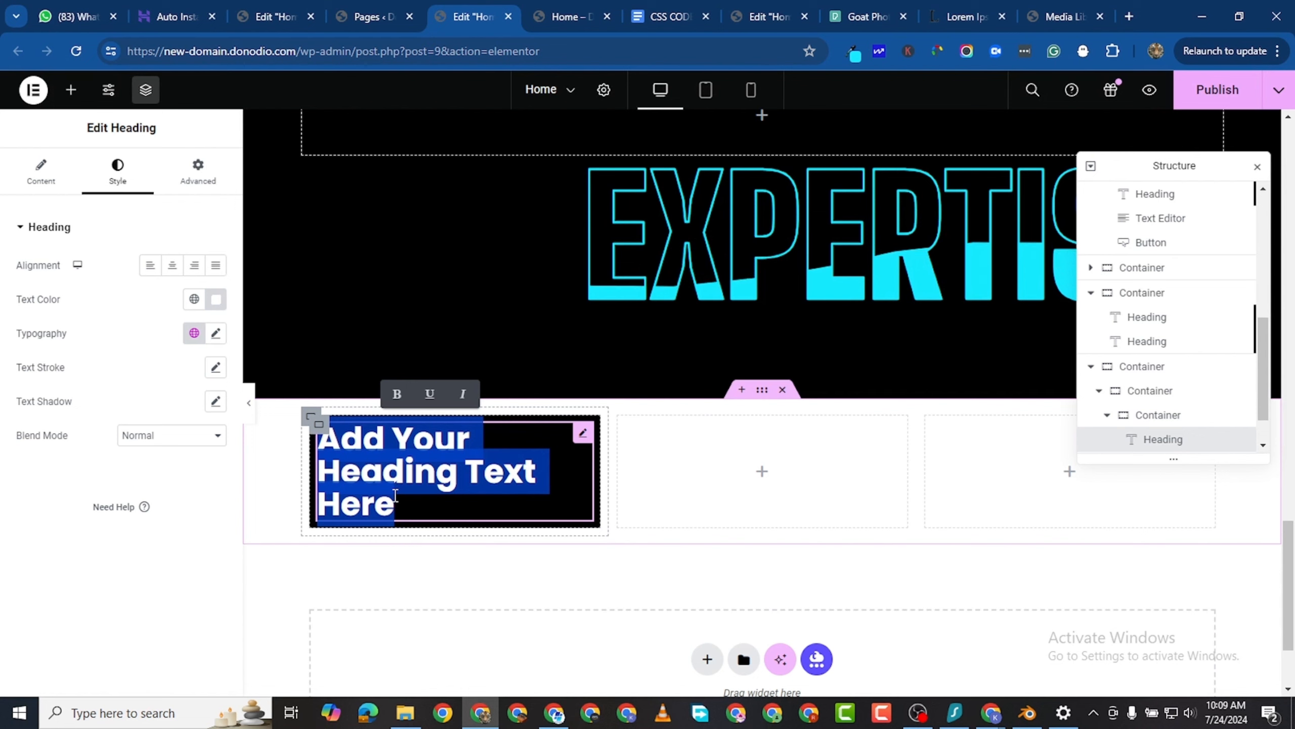
type("WE")
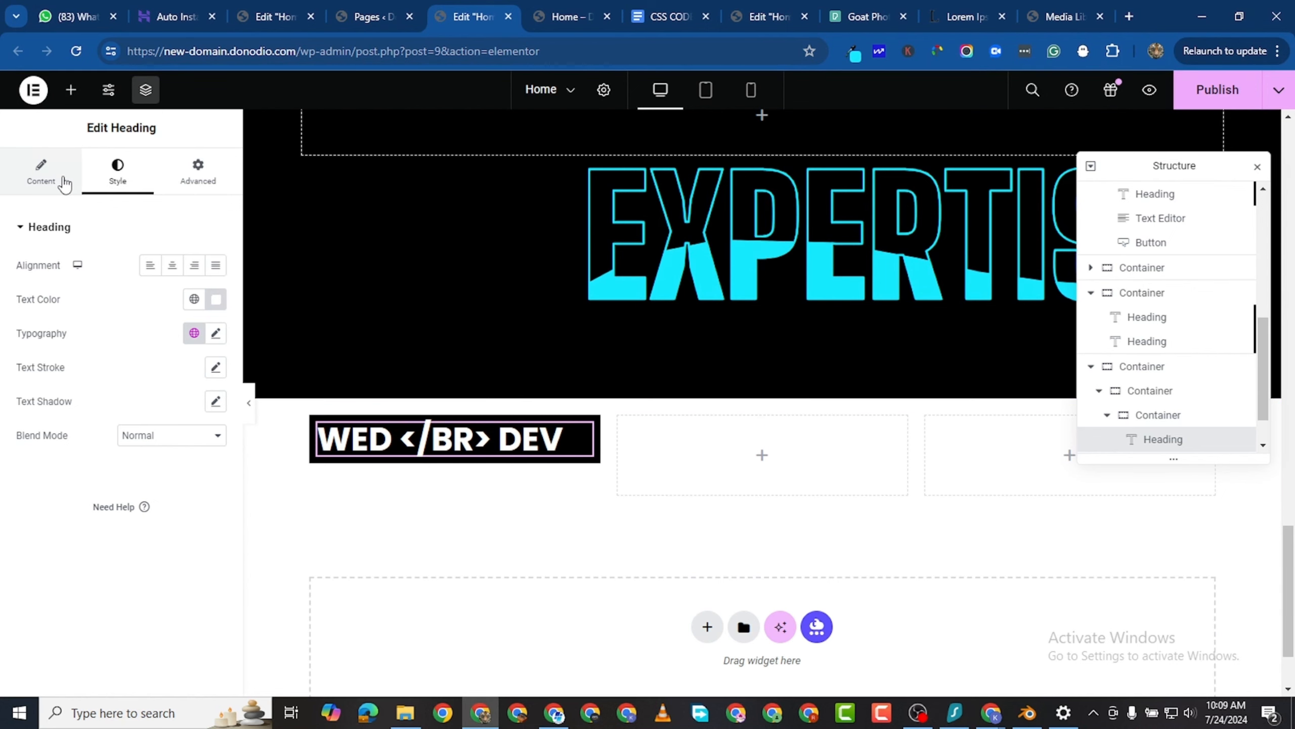
- Replace the escaped line-break code in the heading's title with a real tag, making the title "WED </BR>DEV"
left_click(42, 173)
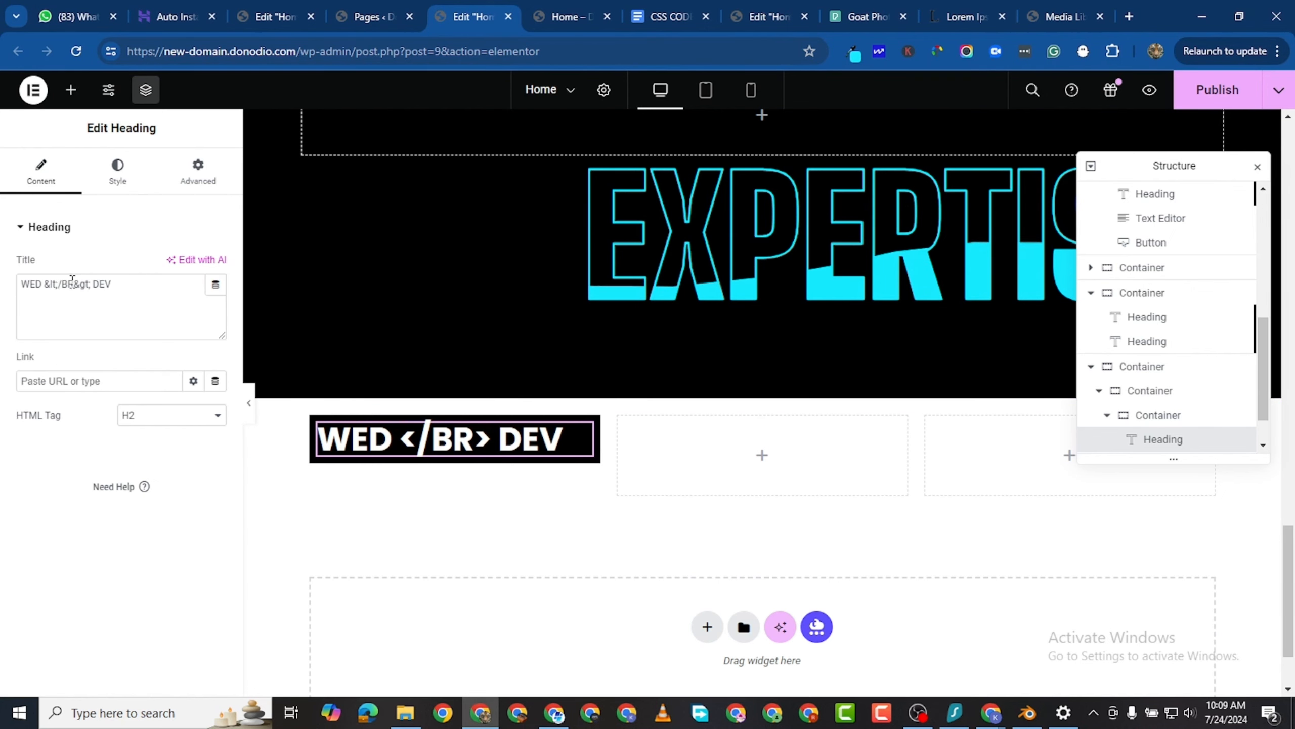
left_click_drag(56, 284, 53, 283)
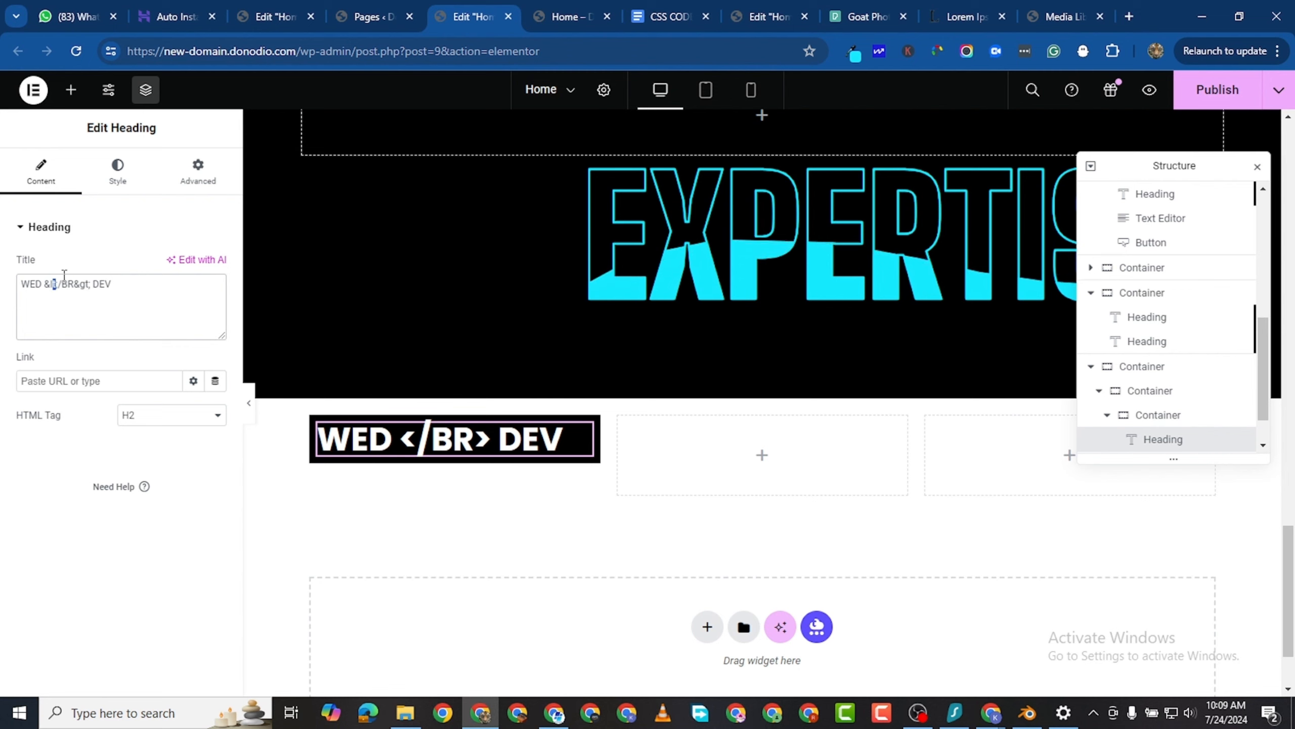
key("BackSpace")
key("BackSpace")
key("BackSpace")
key("BackSpace")
key("BackSpace")
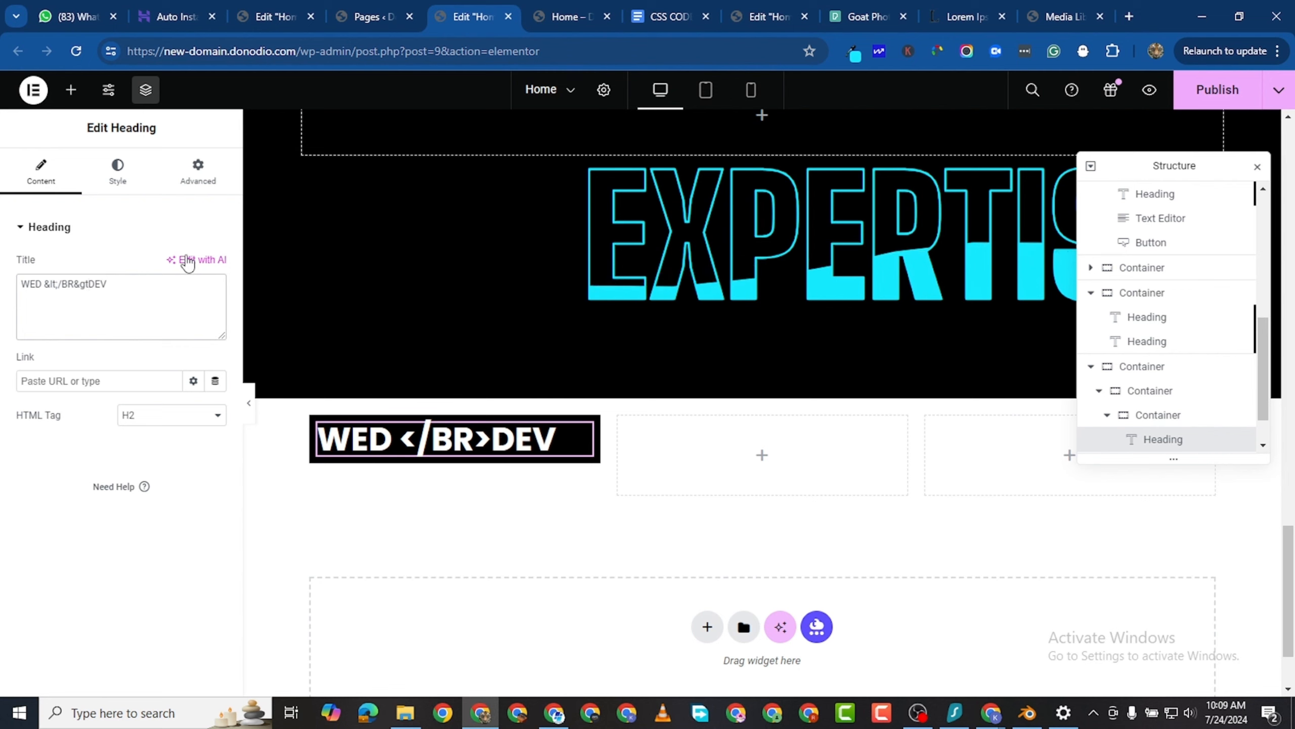
key("BackSpace")
key("BackSpace")
key("BackSpace")
key("BackSpace")
key("BackSpace")
key("BackSpace")
key("BackSpace")
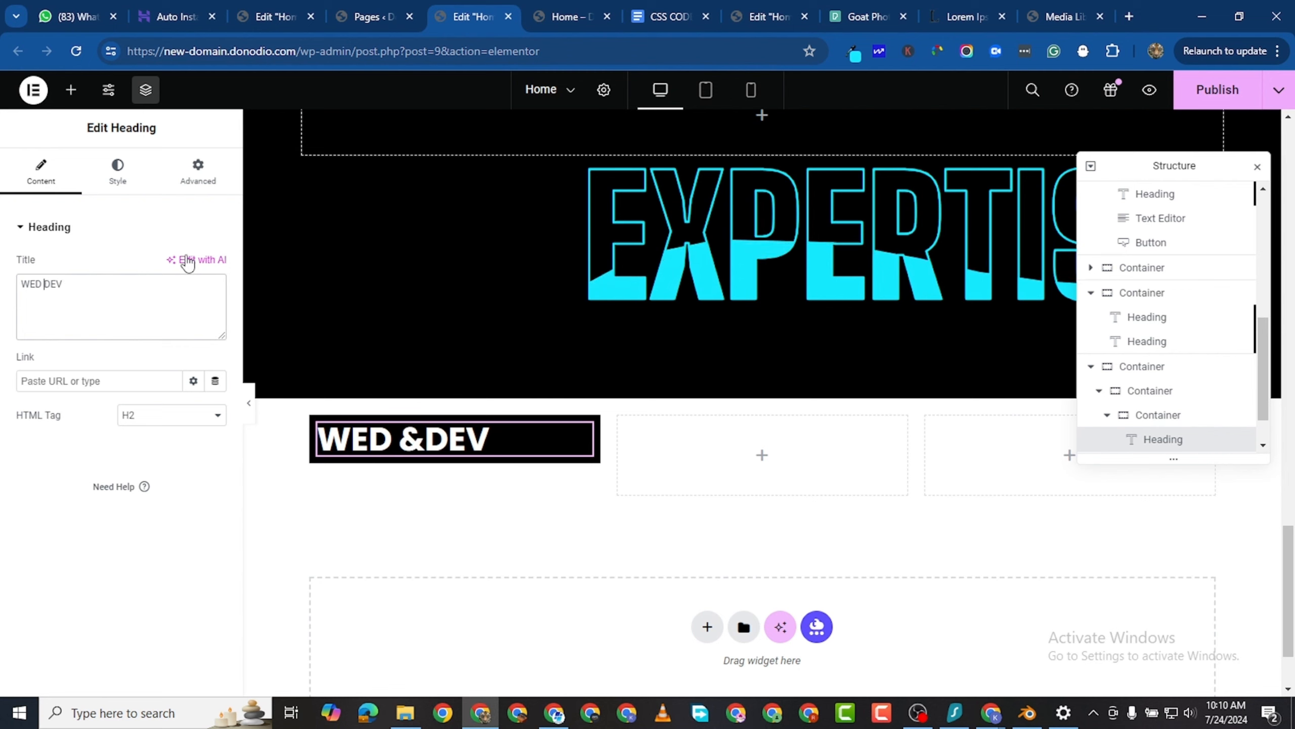
type("</")
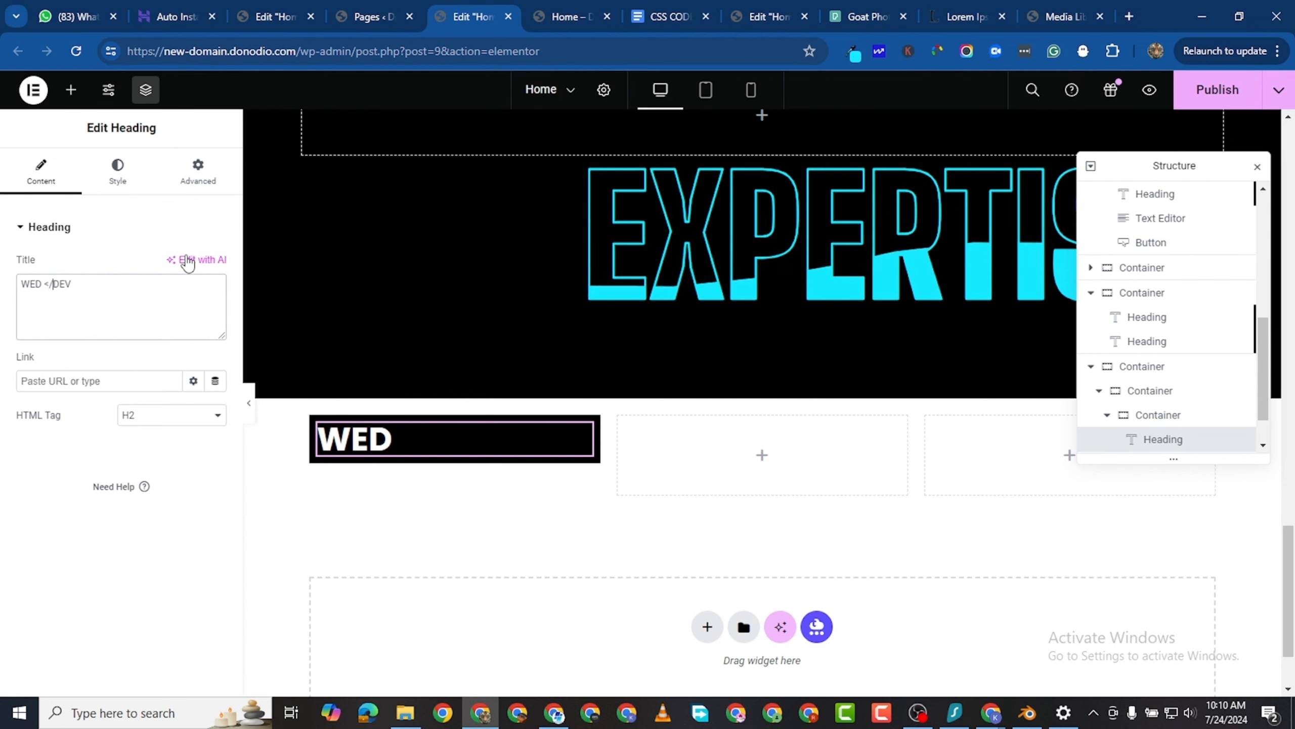
type("BR>")
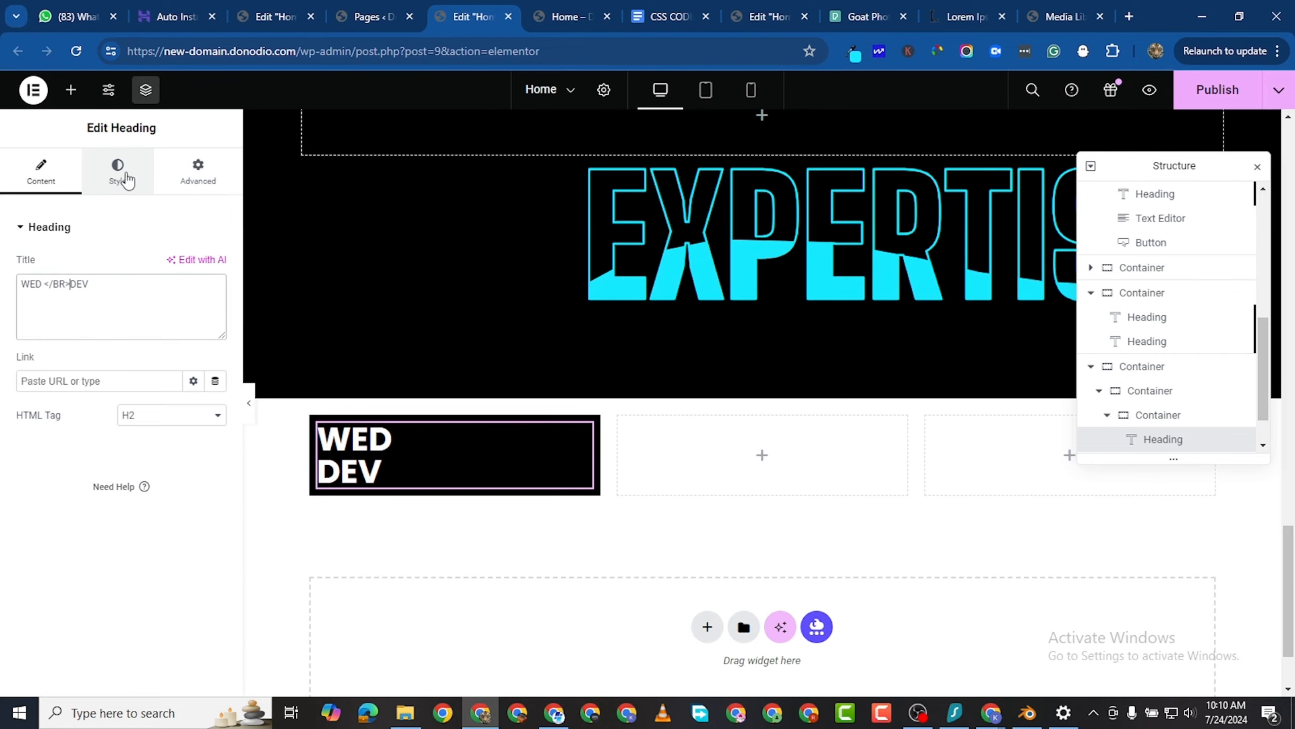
- Set the font size of the ECOM WEBSITE heading in the PAST WORKS section to 85 px
scroll(442, 259, "up", 6)
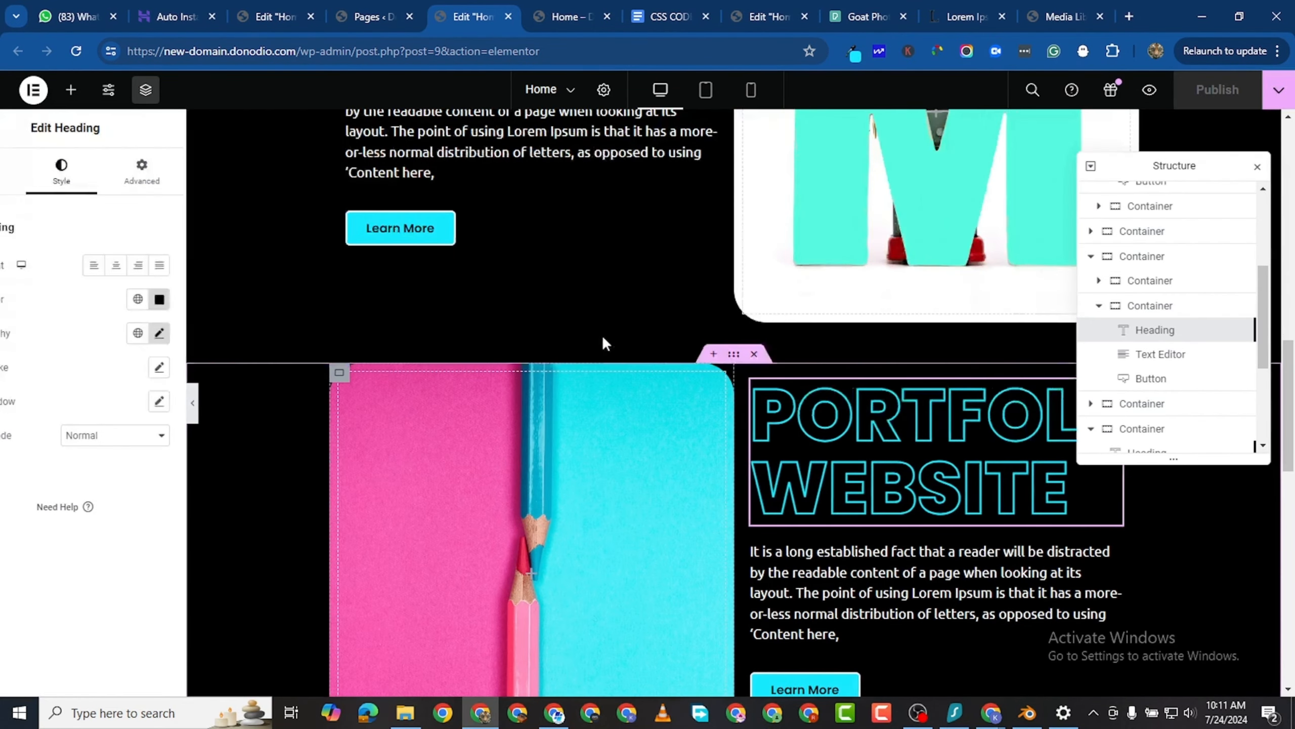
scroll(686, 212, "up", 4)
scroll(708, 136, "down", 1)
scroll(724, 204, "up", 3)
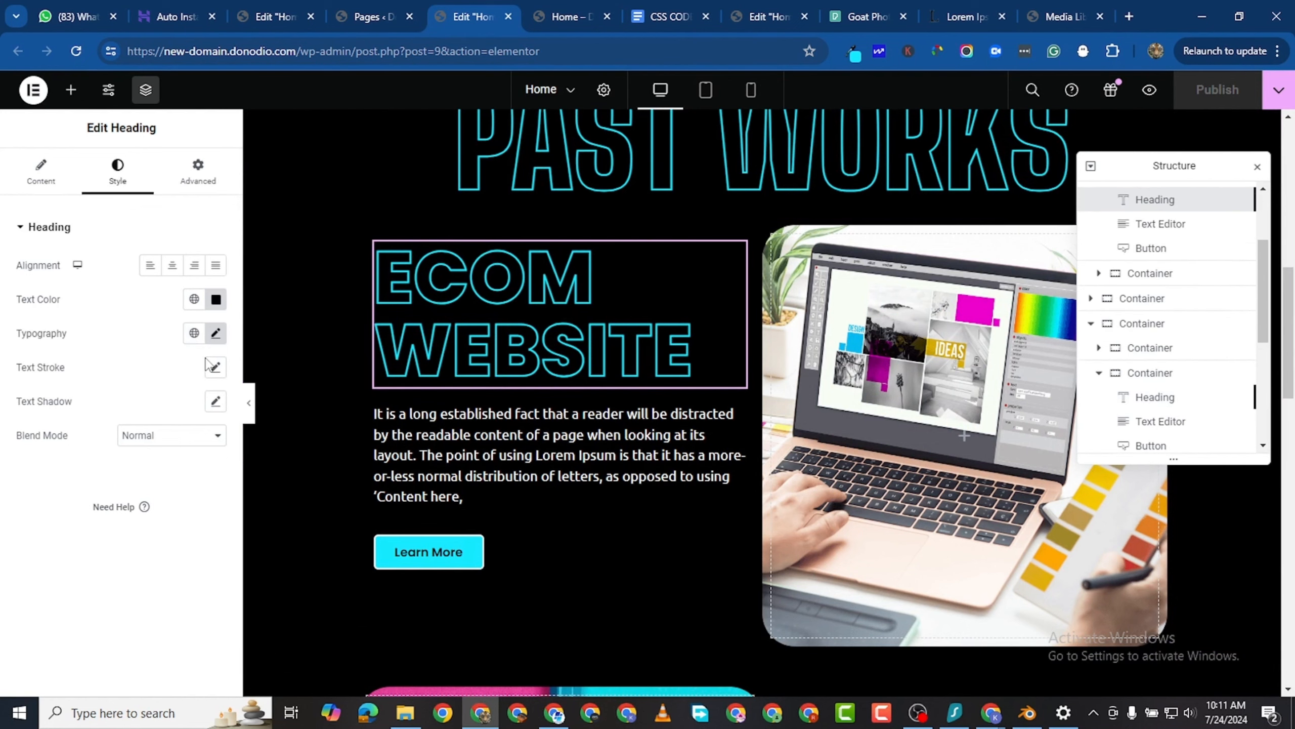
left_click(215, 333)
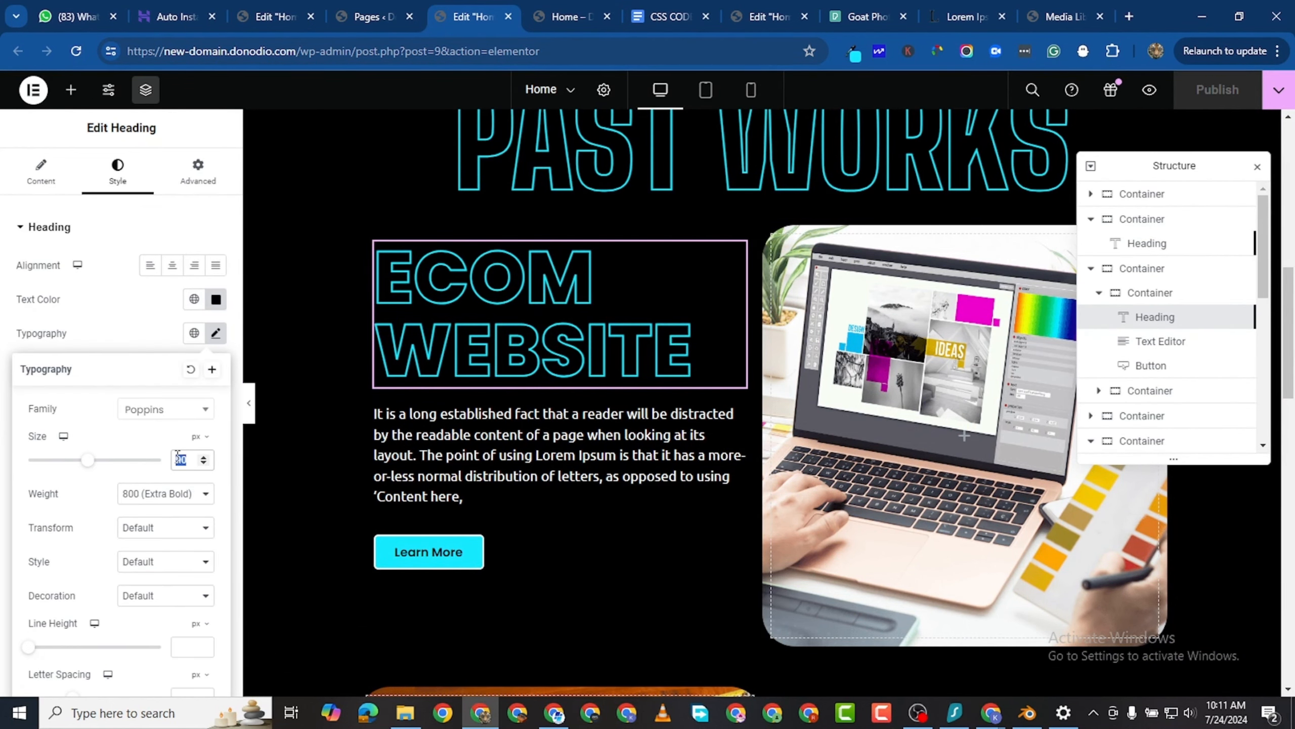
type("85")
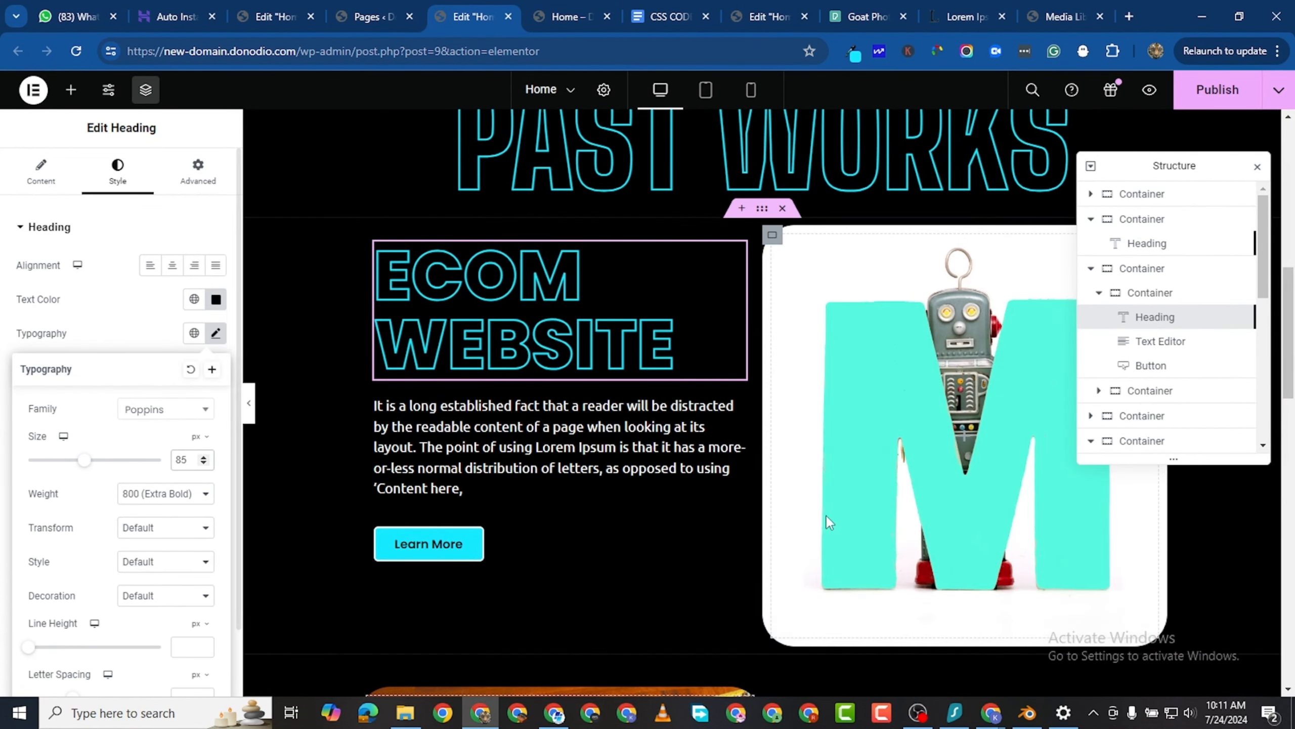
- Open the typography settings of the PORTFOLIO WEBSITE heading
scroll(826, 515, "down", 5)
left_click(998, 474)
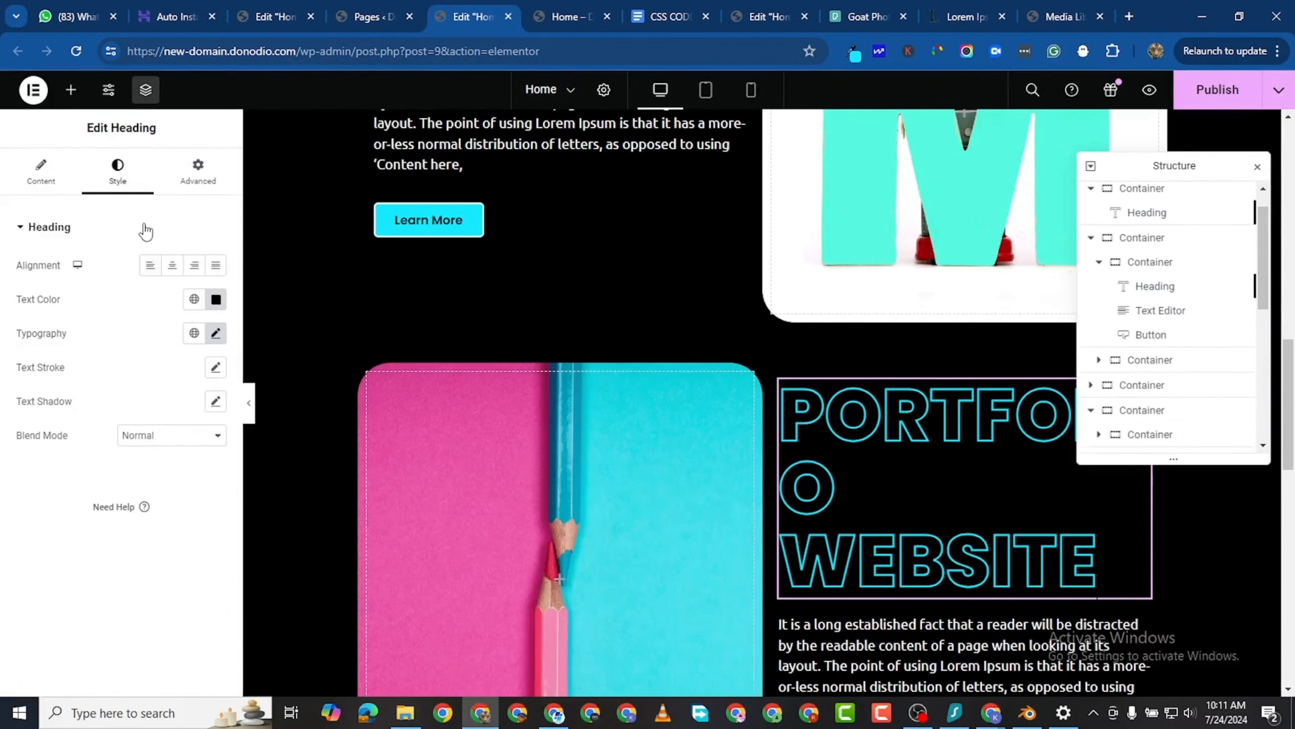
left_click(210, 339)
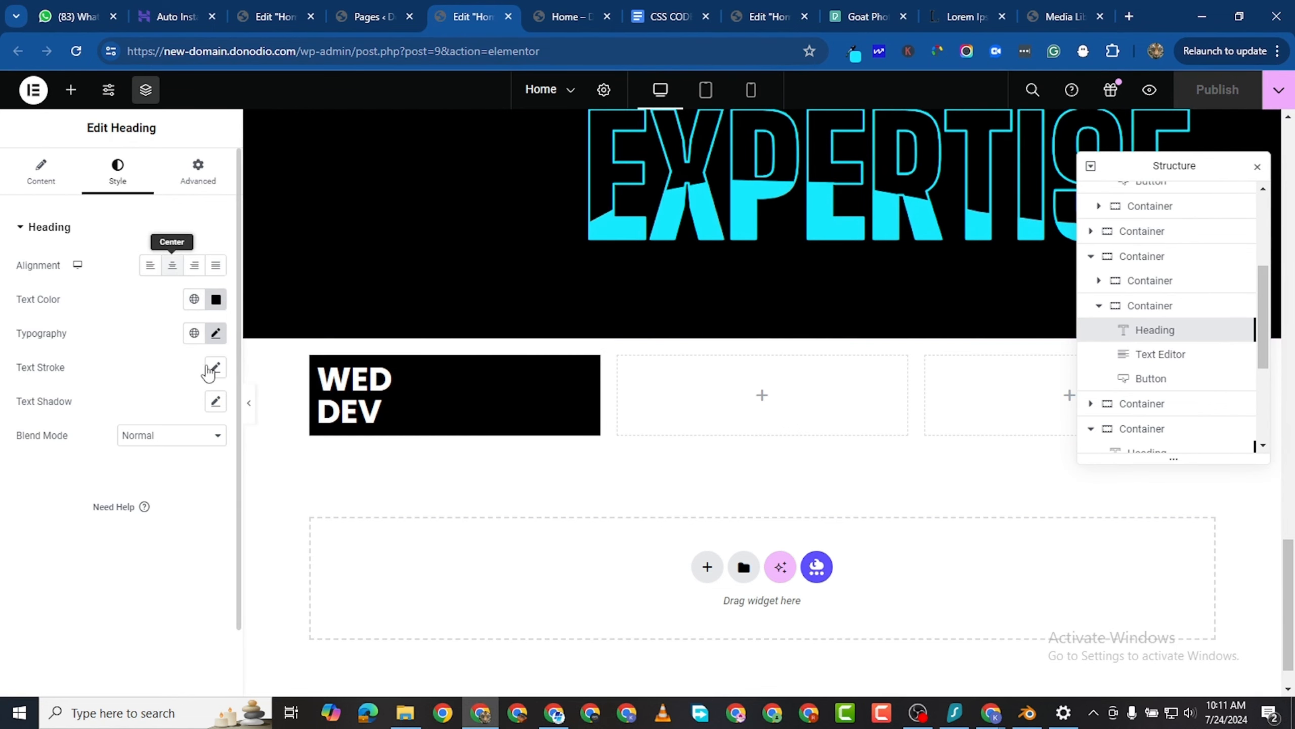
- Center the WED DEV heading in its container and set its font size to 70 px
left_click(313, 361)
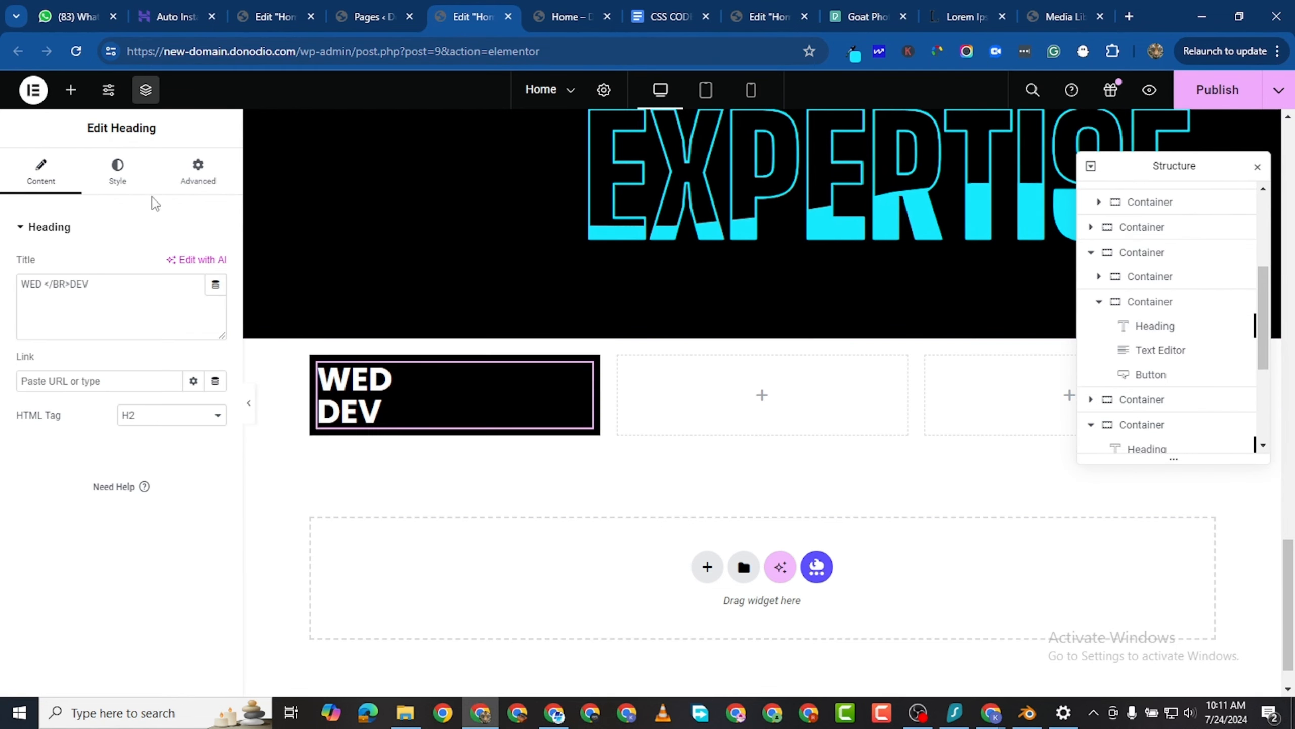
left_click(120, 173)
left_click(172, 265)
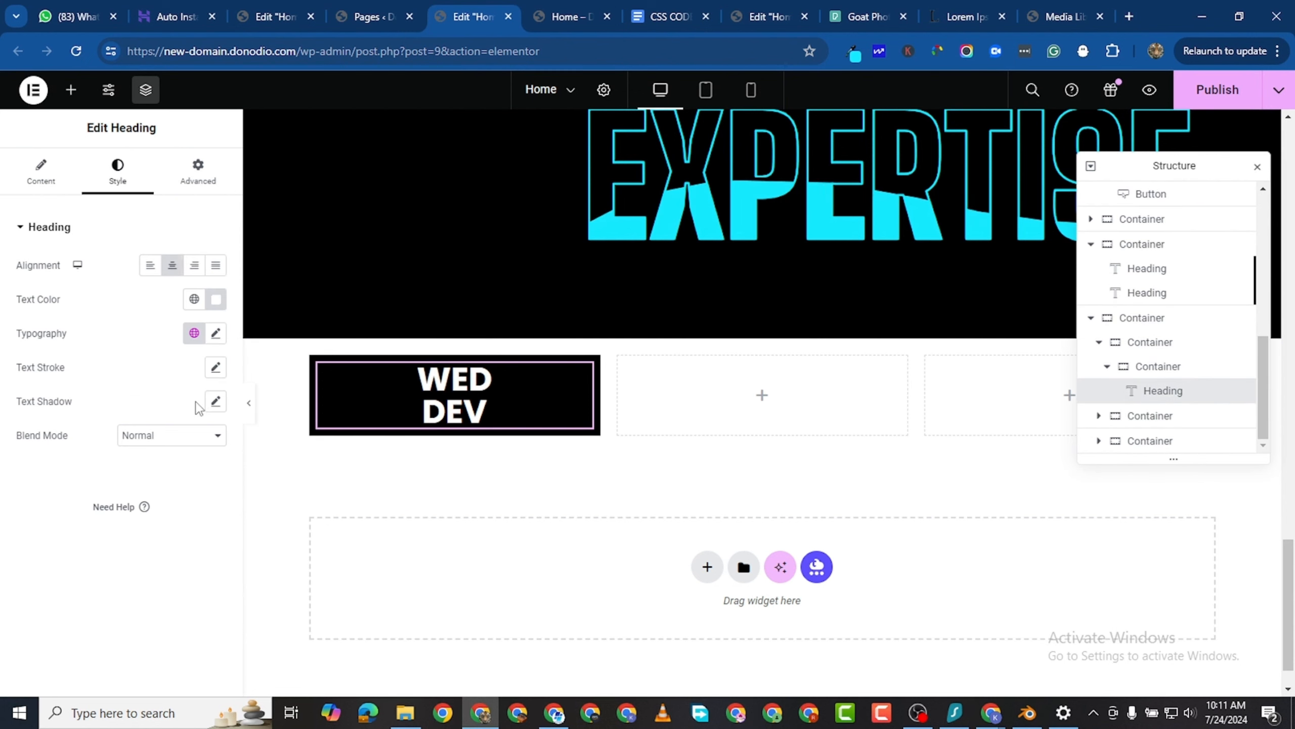
left_click(215, 334)
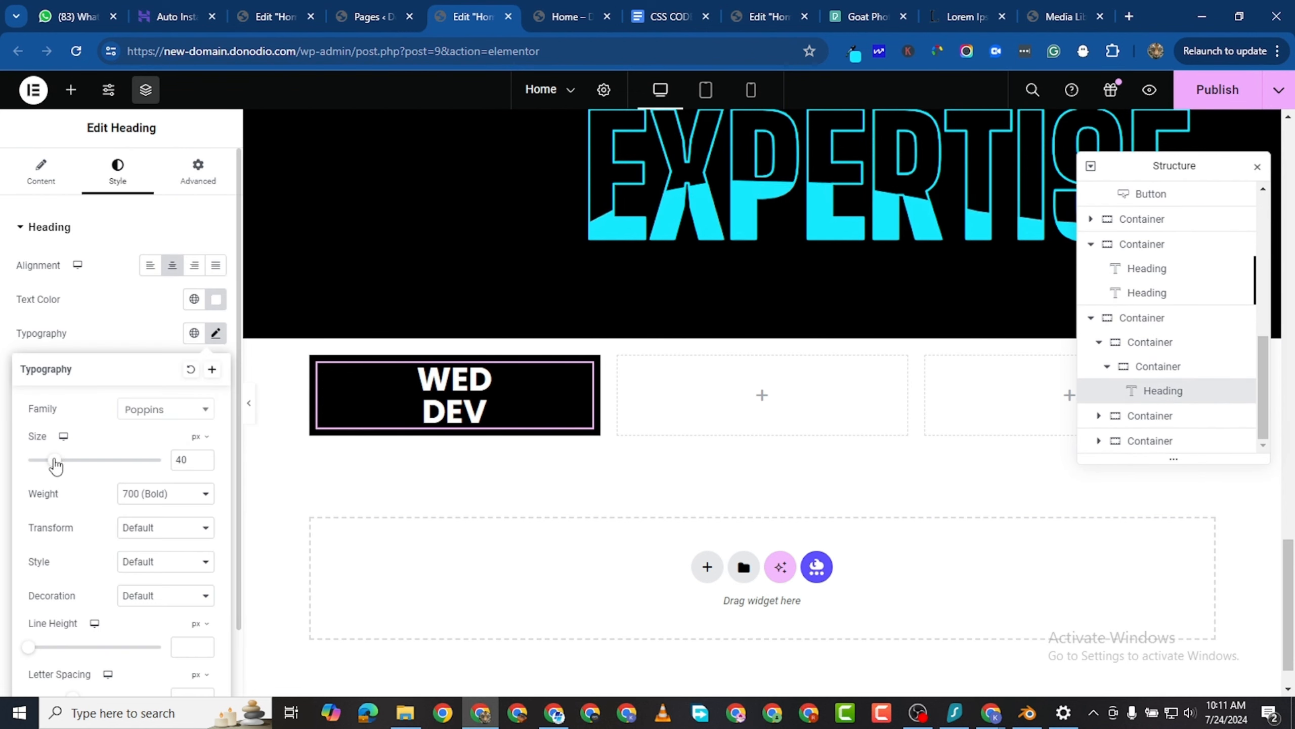
left_click_drag(55, 464, 76, 466)
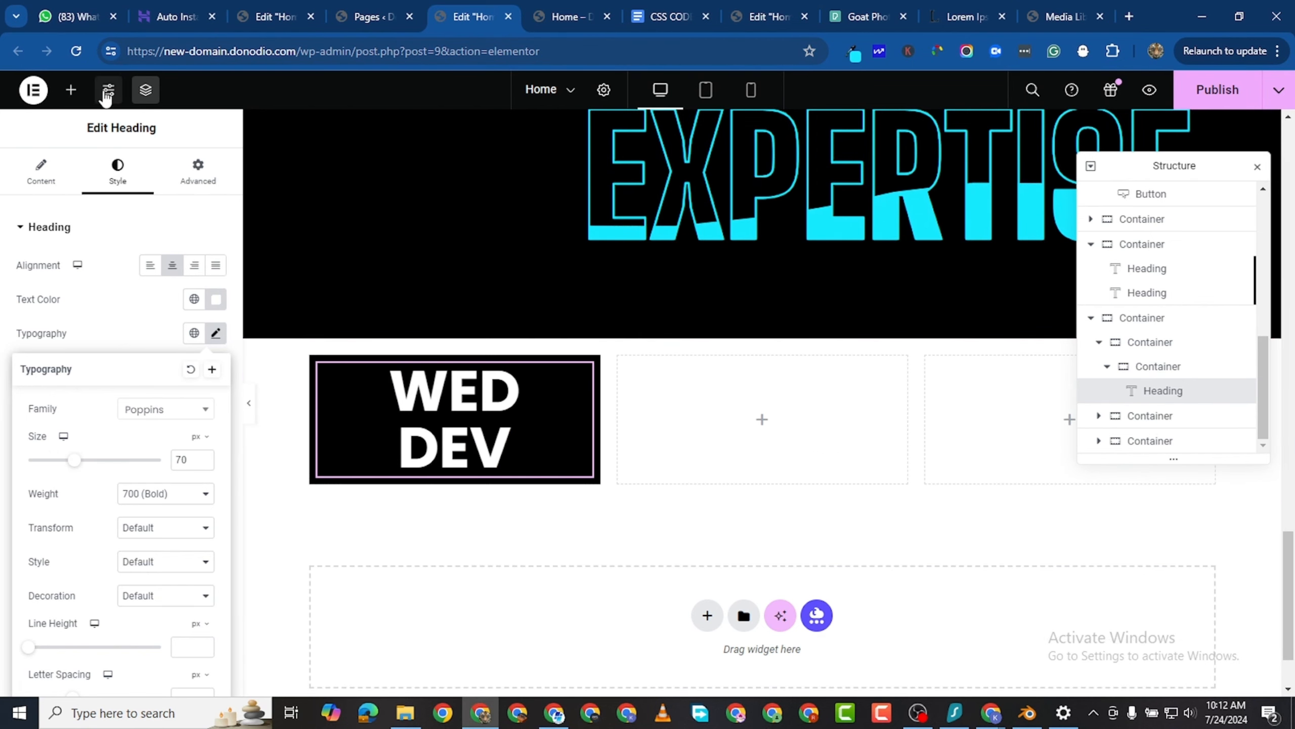
- Add a Text Editor widget below the WED DEV heading and copy the "Why do we use it?" passage through "readable English." from lipsum.com
left_click(71, 89)
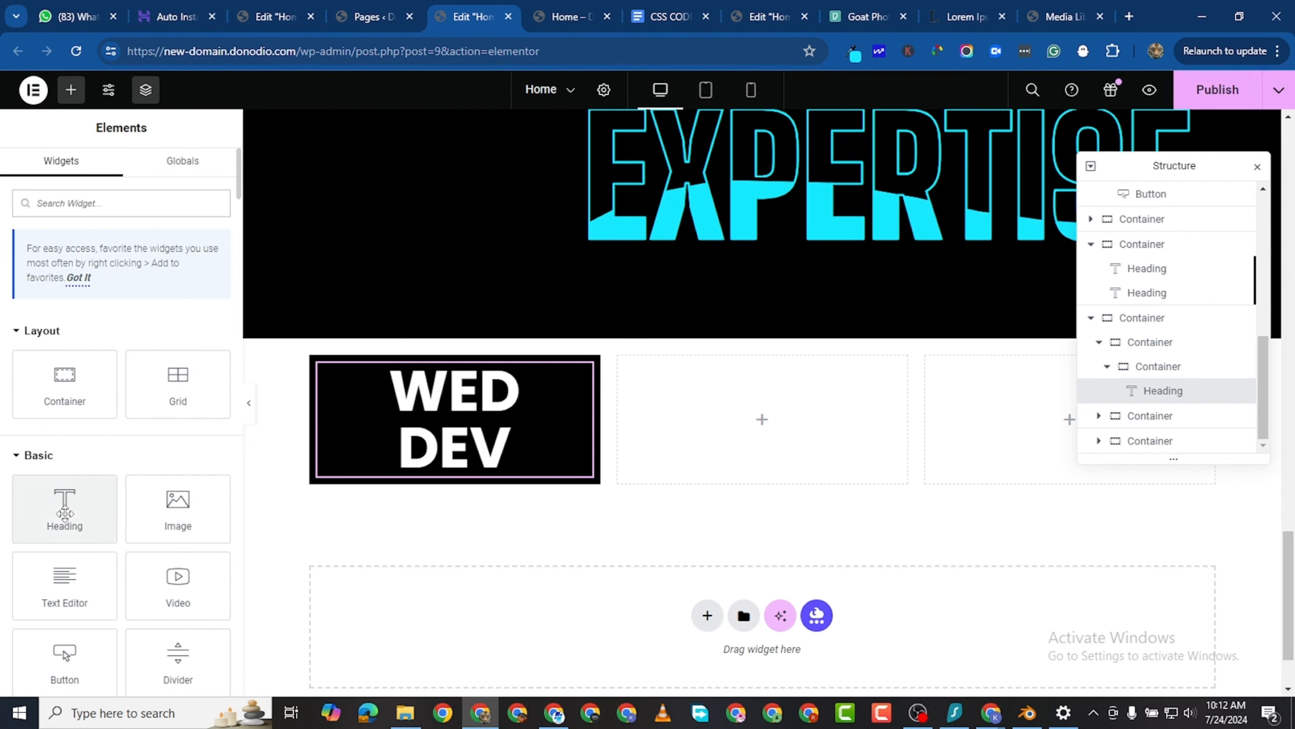
left_click_drag(65, 587, 449, 477)
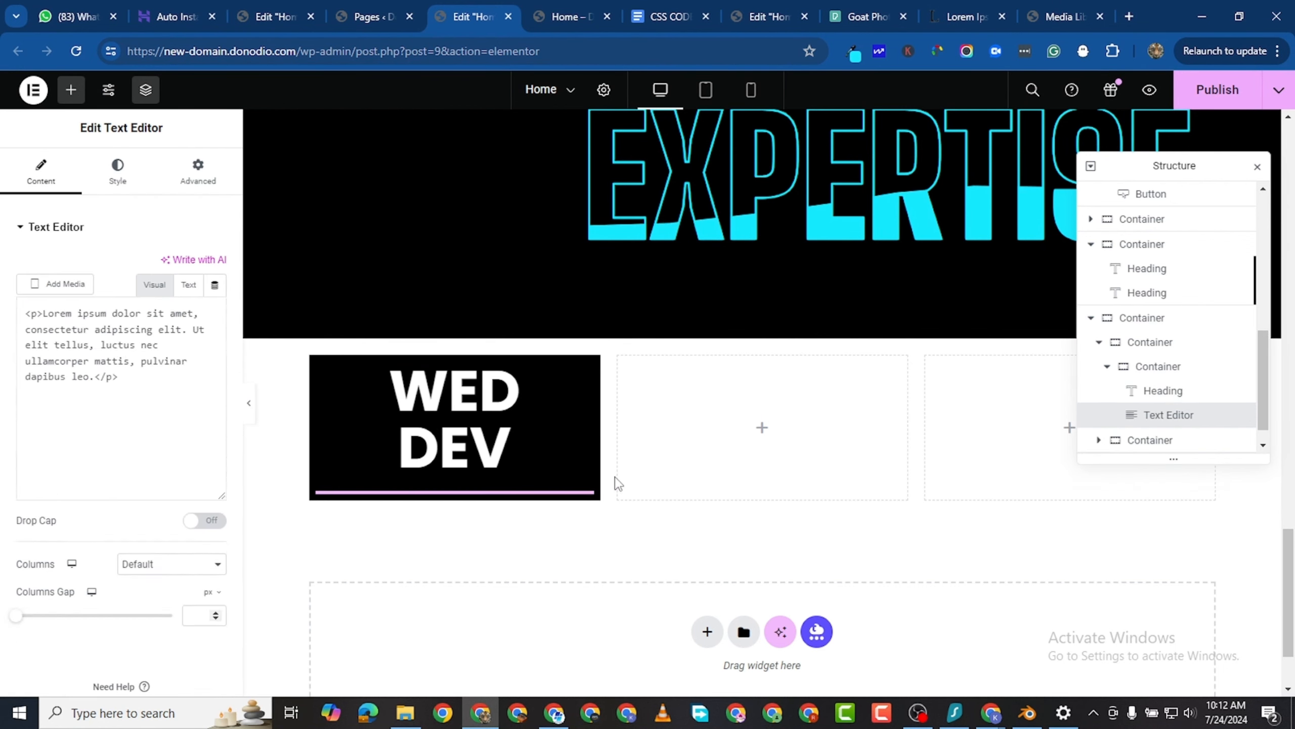
left_click(961, 13)
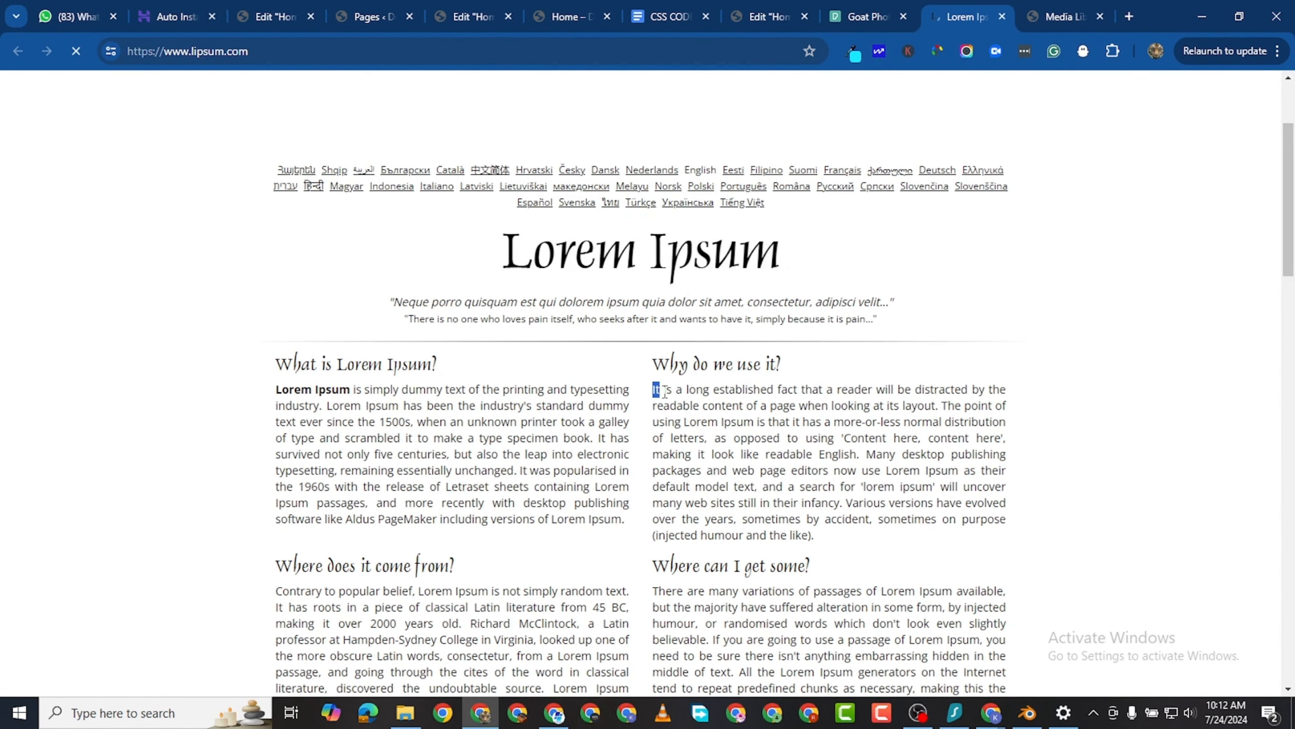
left_click_drag(663, 391, 861, 437)
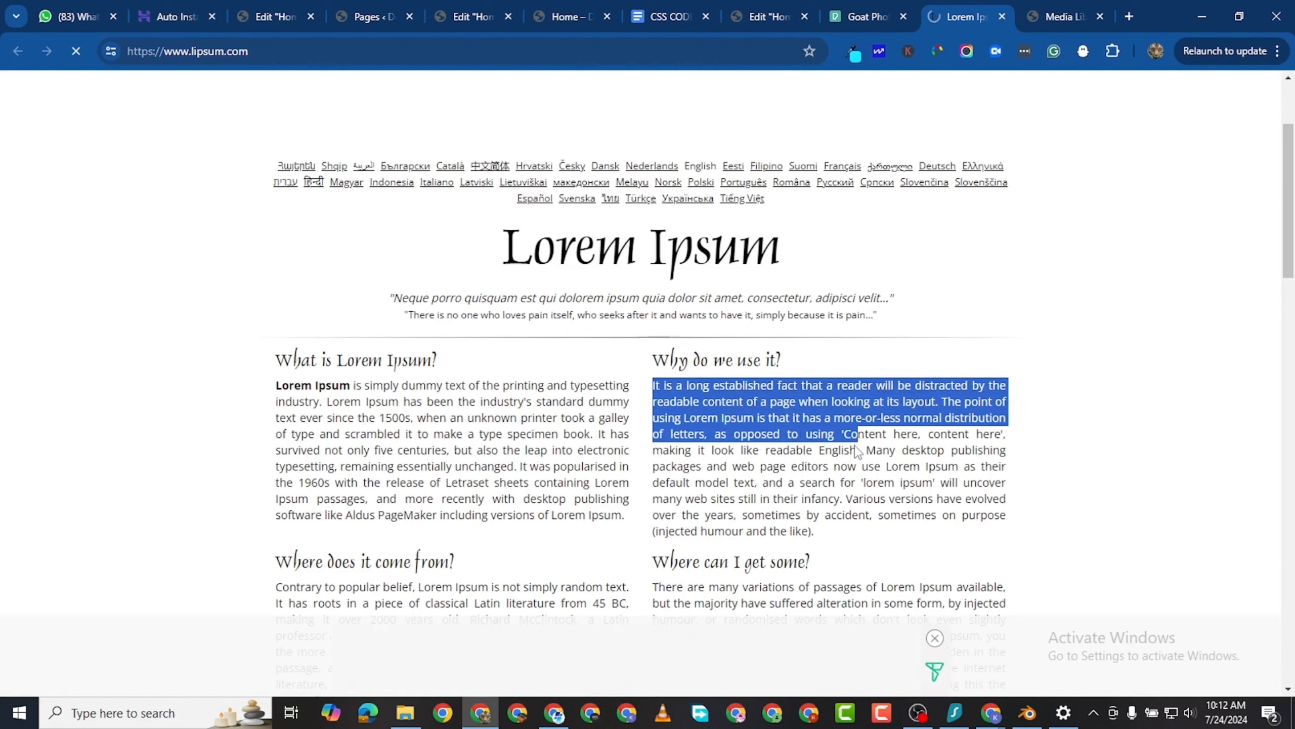
left_click_drag(859, 456, 852, 452)
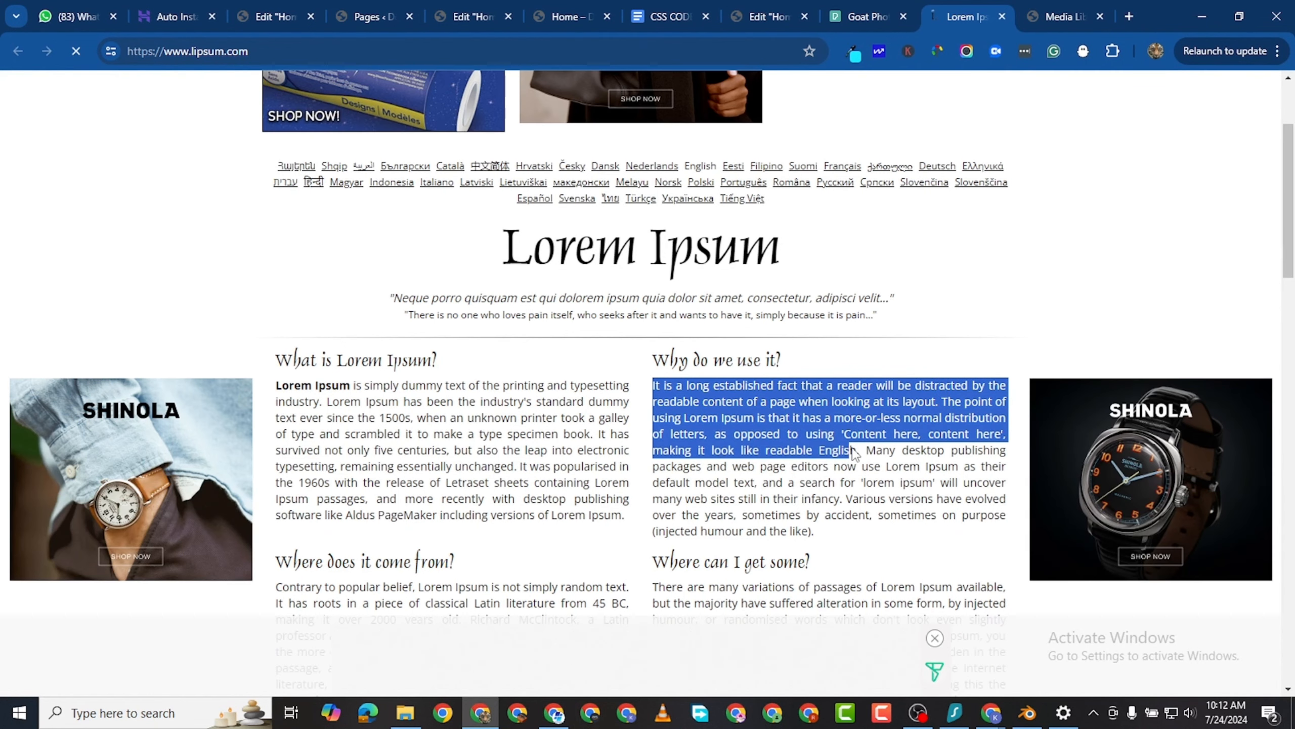
right_click(840, 404)
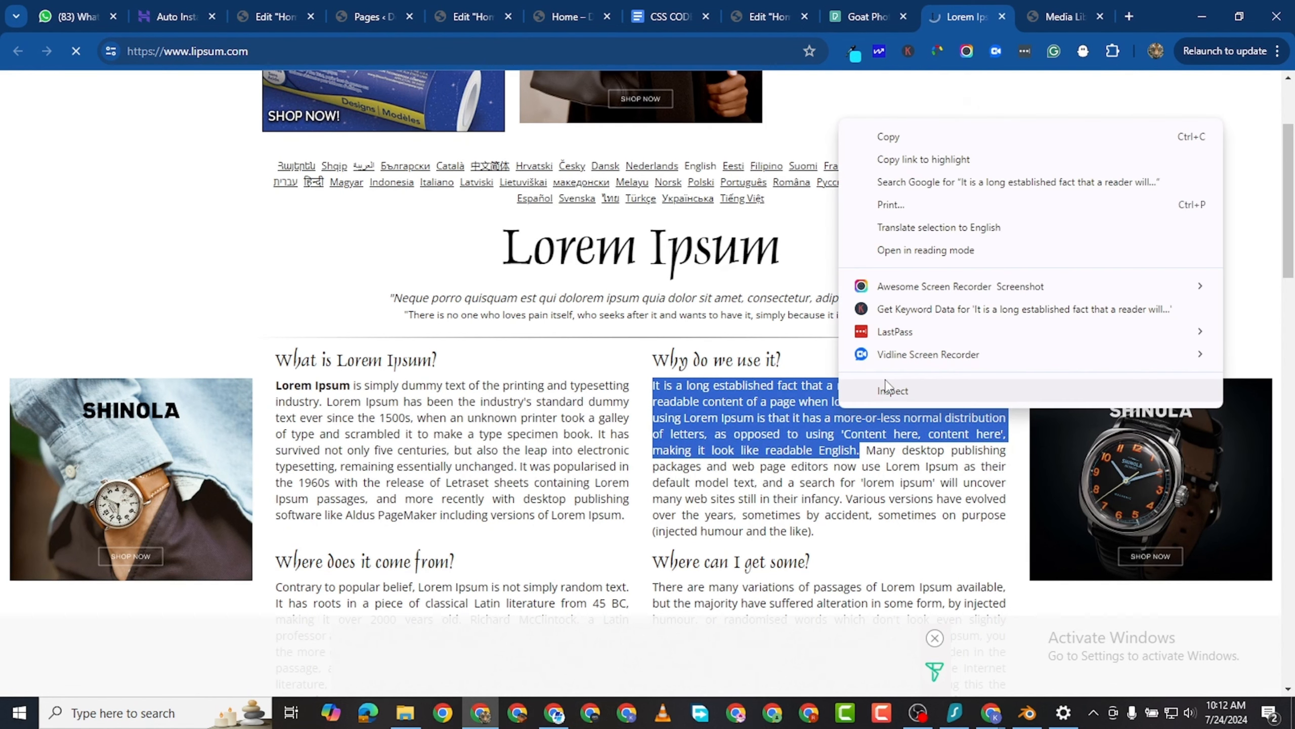
left_click(902, 137)
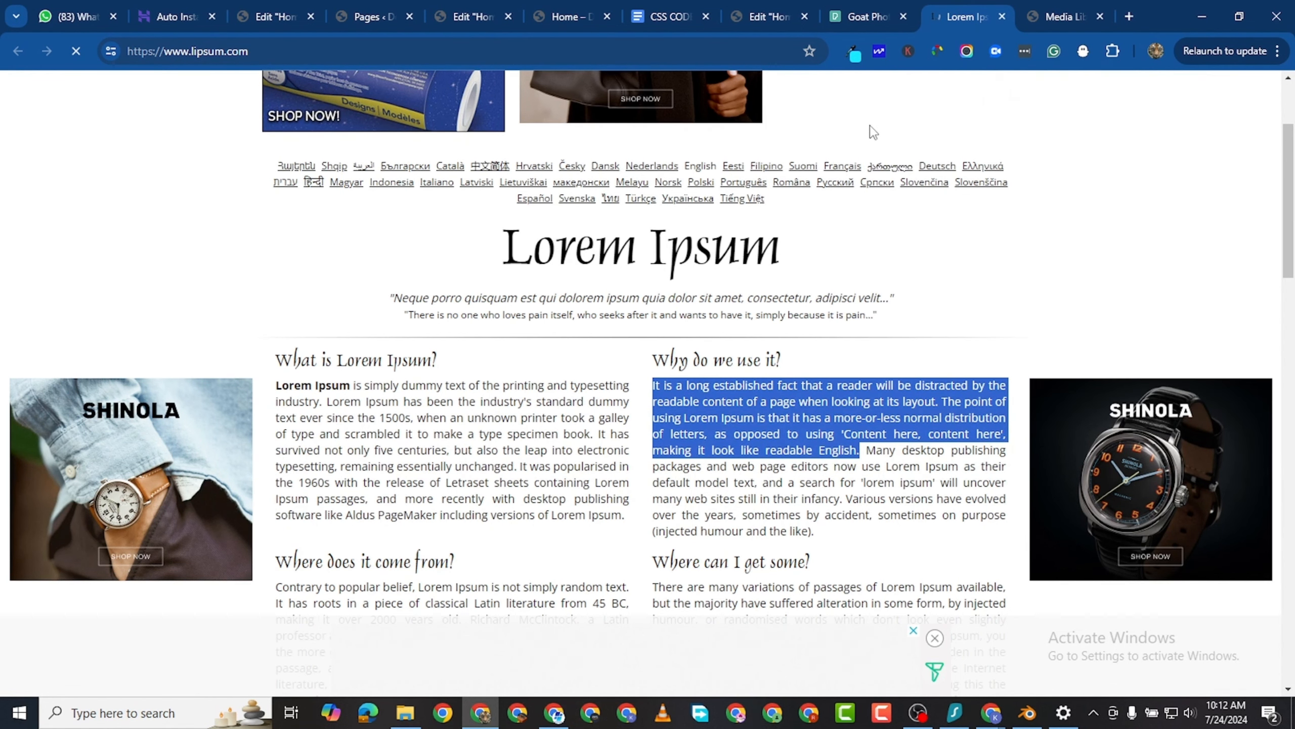
- Return to the Home page editor and replace the Text Editor's placeholder text with the copied lipsum passage
left_click(352, 21)
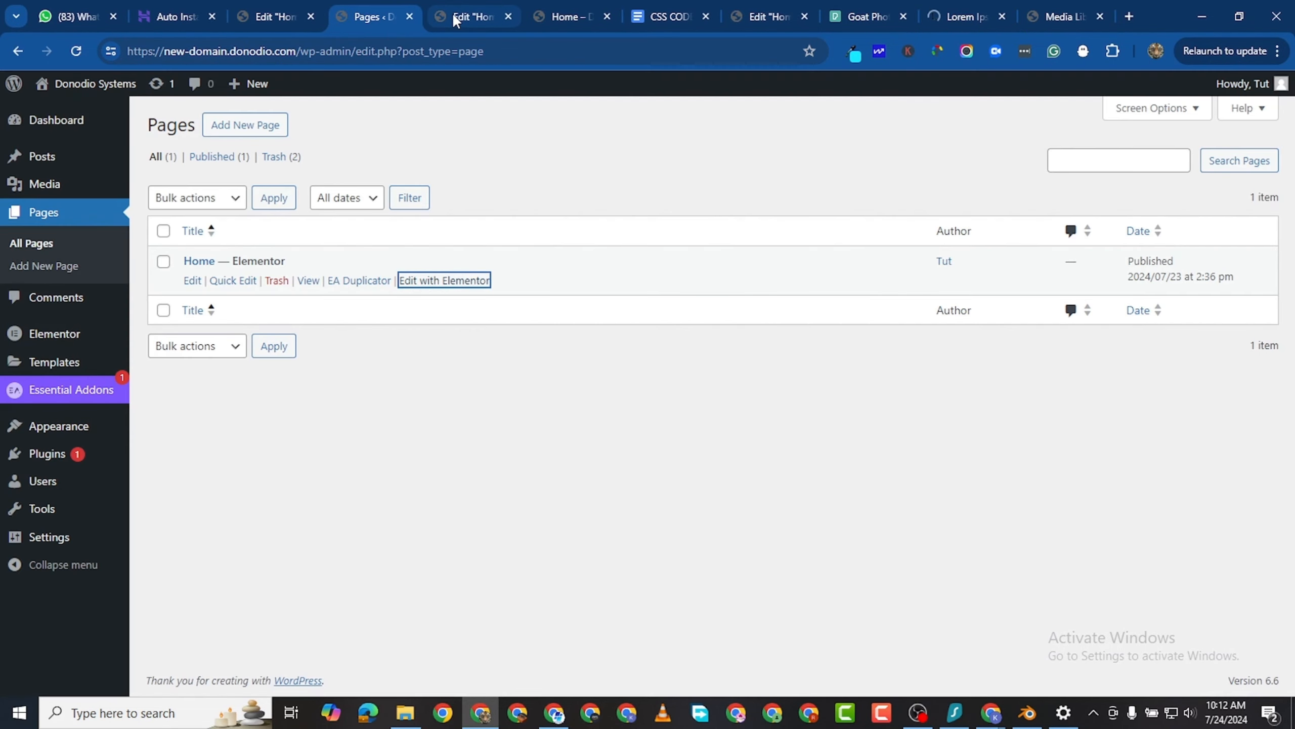
left_click(456, 20)
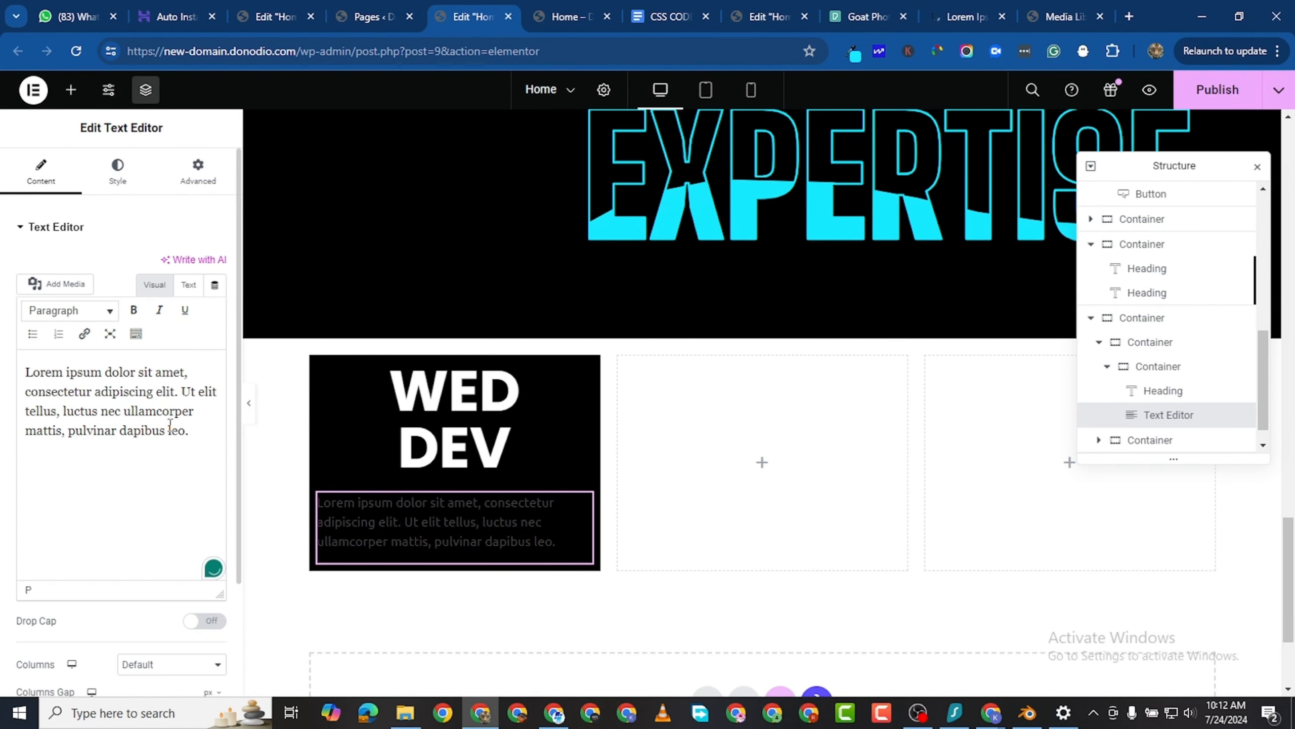
key("ctrl+a")
left_click(197, 430)
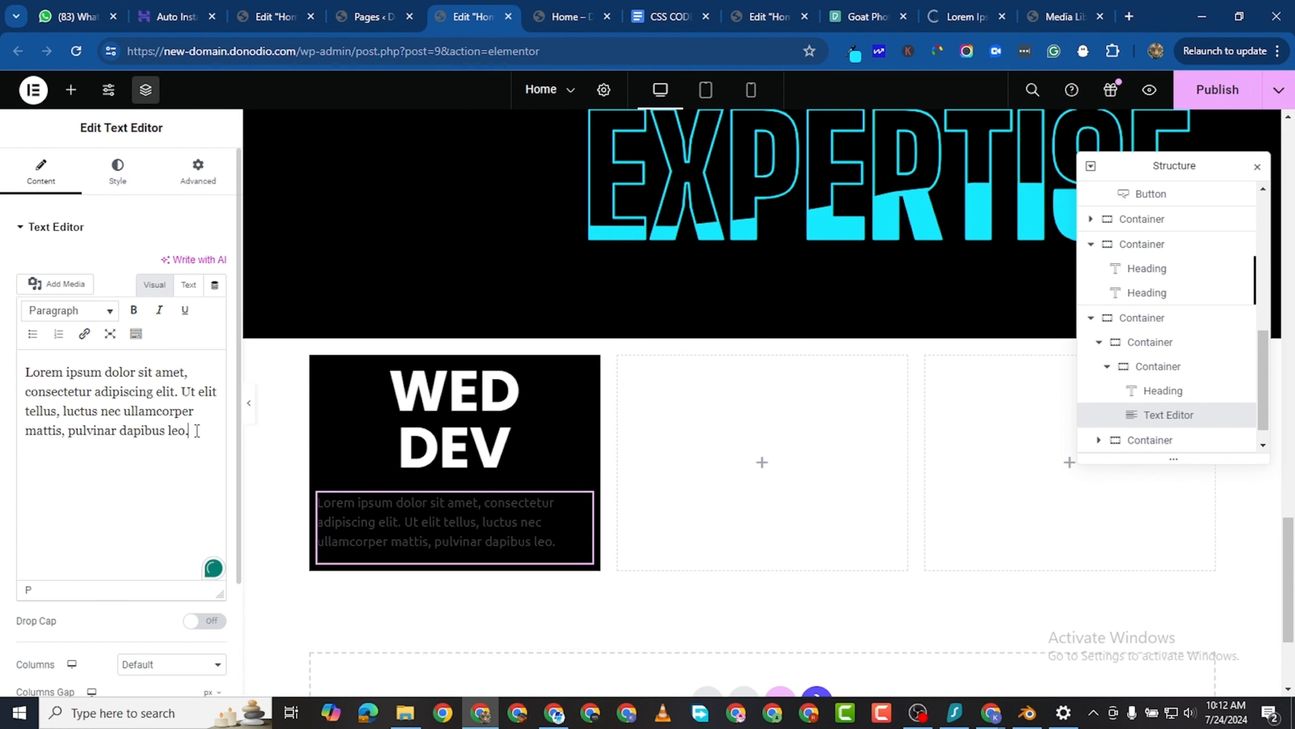
left_click_drag(196, 430, 25, 372)
right_click(52, 372)
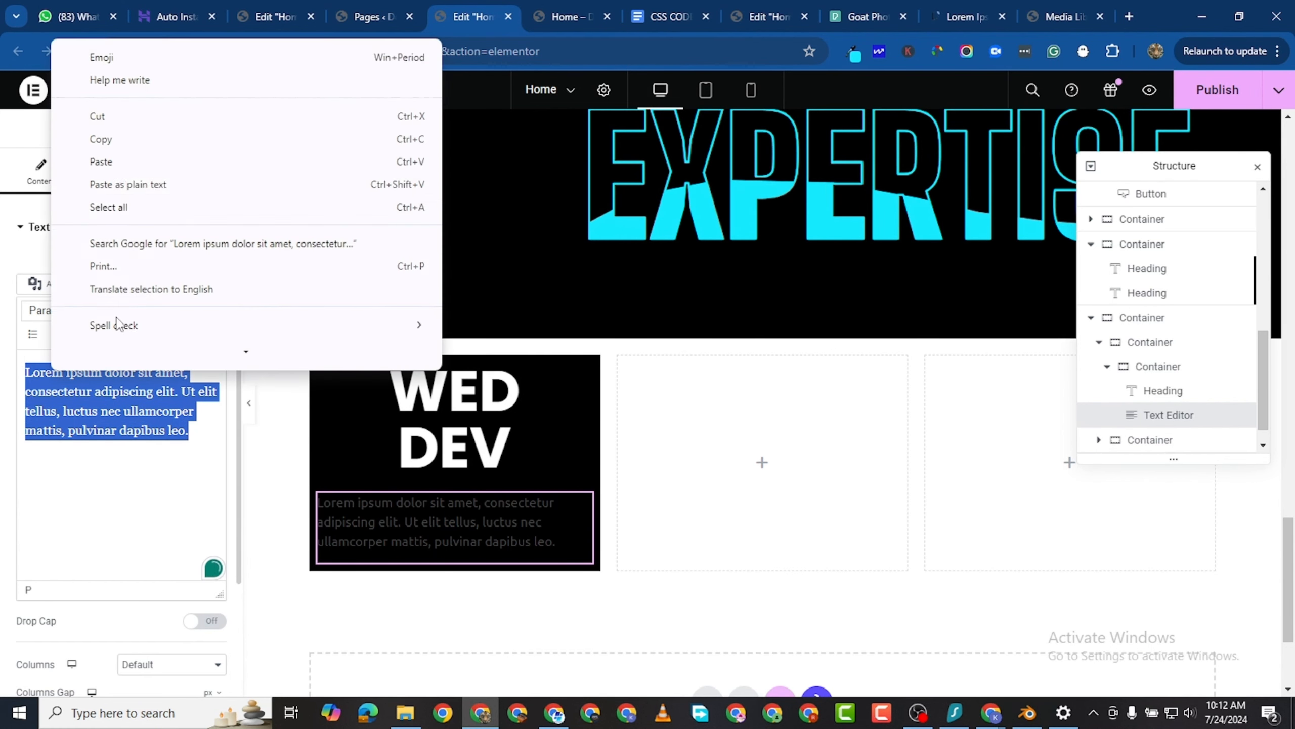
left_click(131, 165)
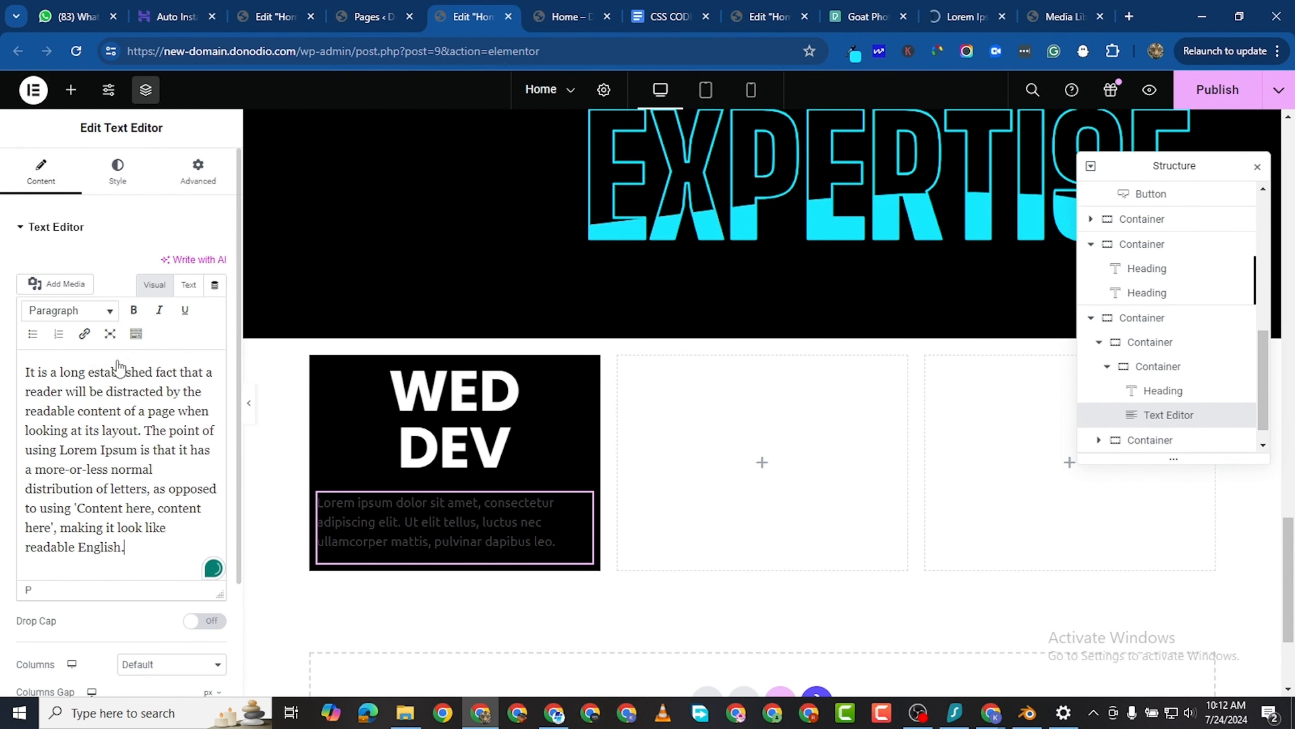
- Set the description text below the WED DEV heading to white (#FFFFFF) and center it
left_click(111, 176)
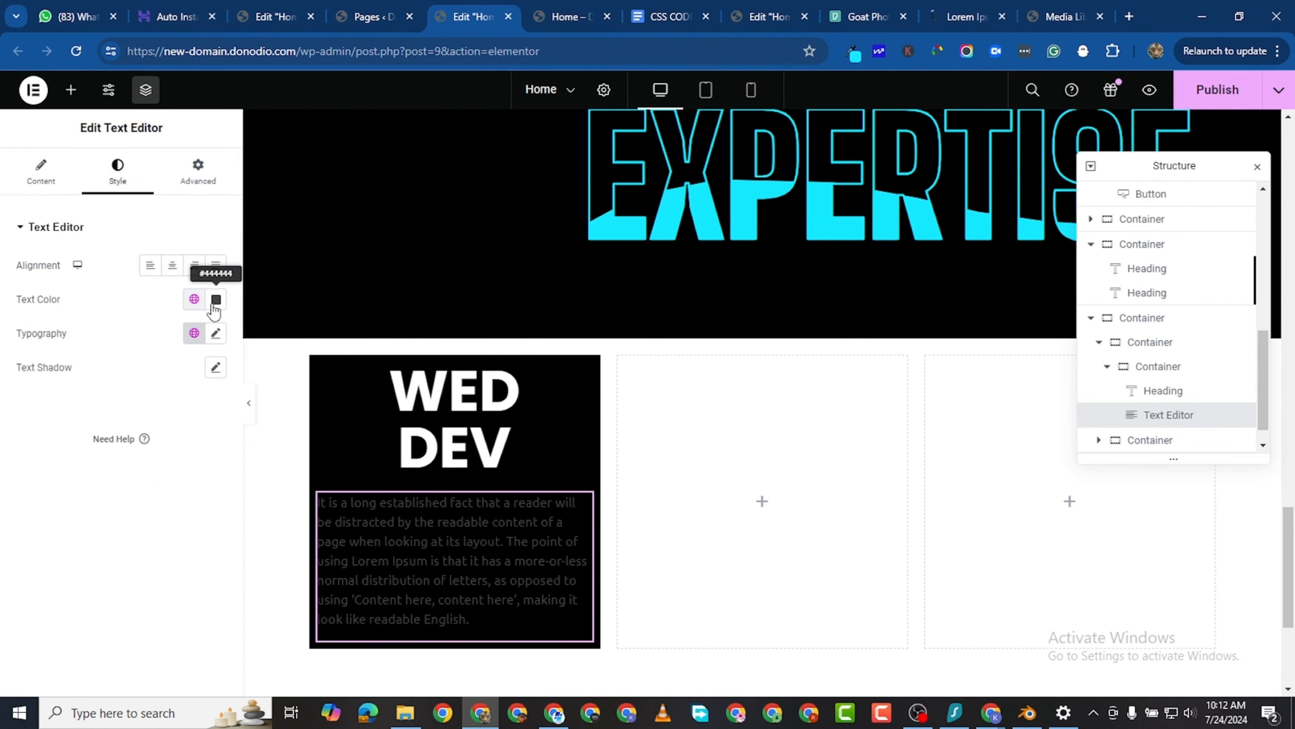
left_click(214, 305)
left_click_drag(171, 463, 70, 303)
left_click(3, 509)
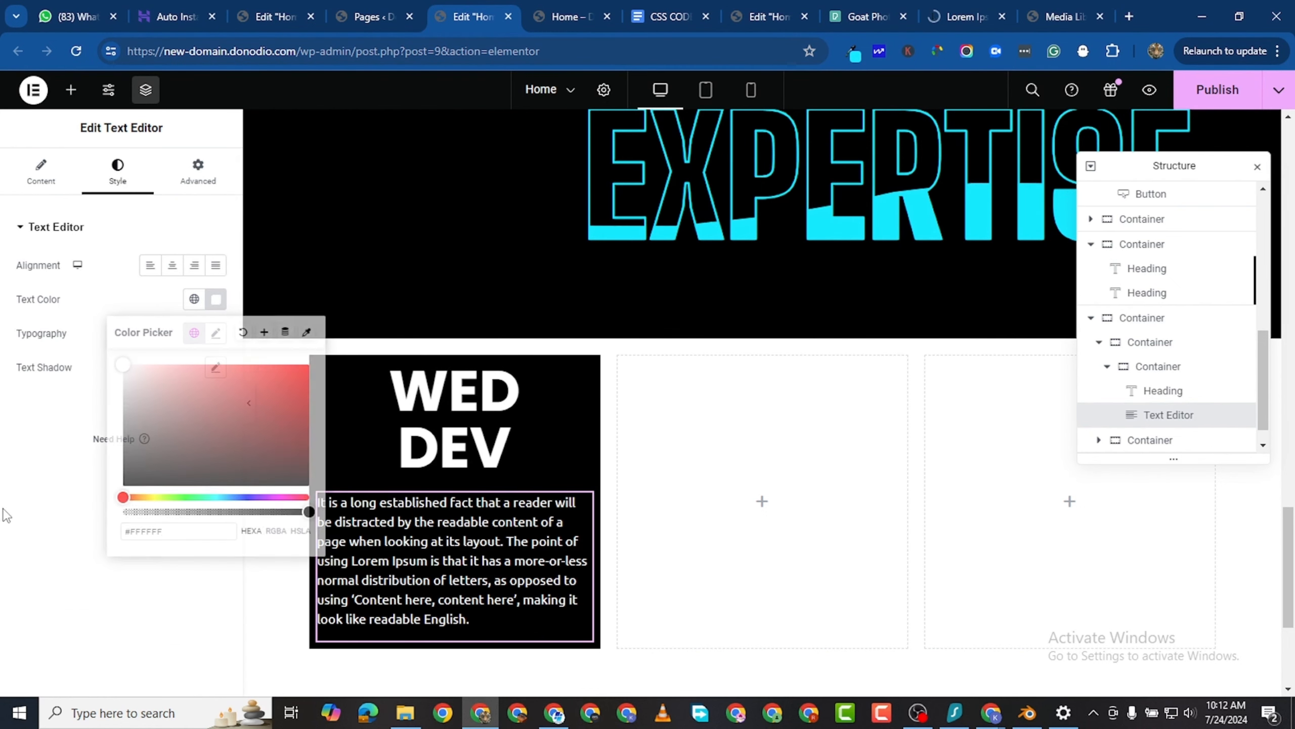
left_click(172, 264)
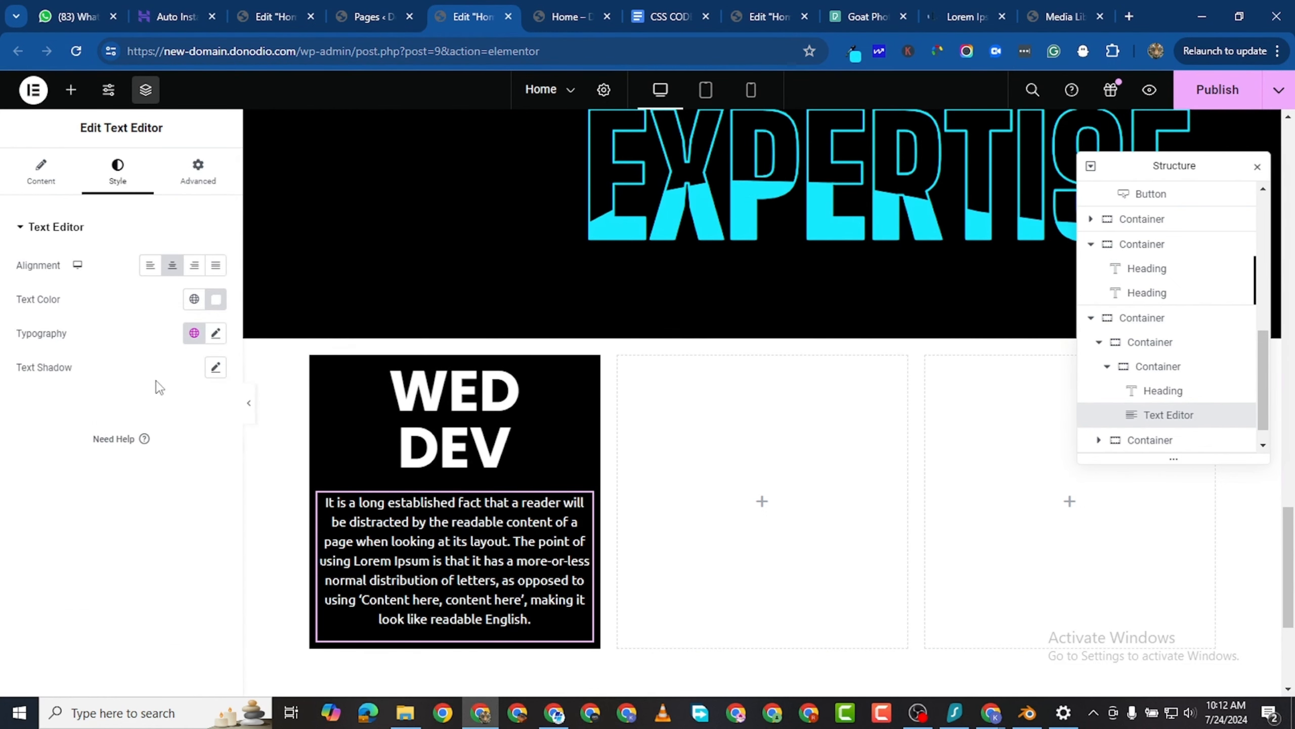
- Add a Button widget below the description in the WED DEV card and set its text to "Learn More"
scroll(328, 377, "down", 2)
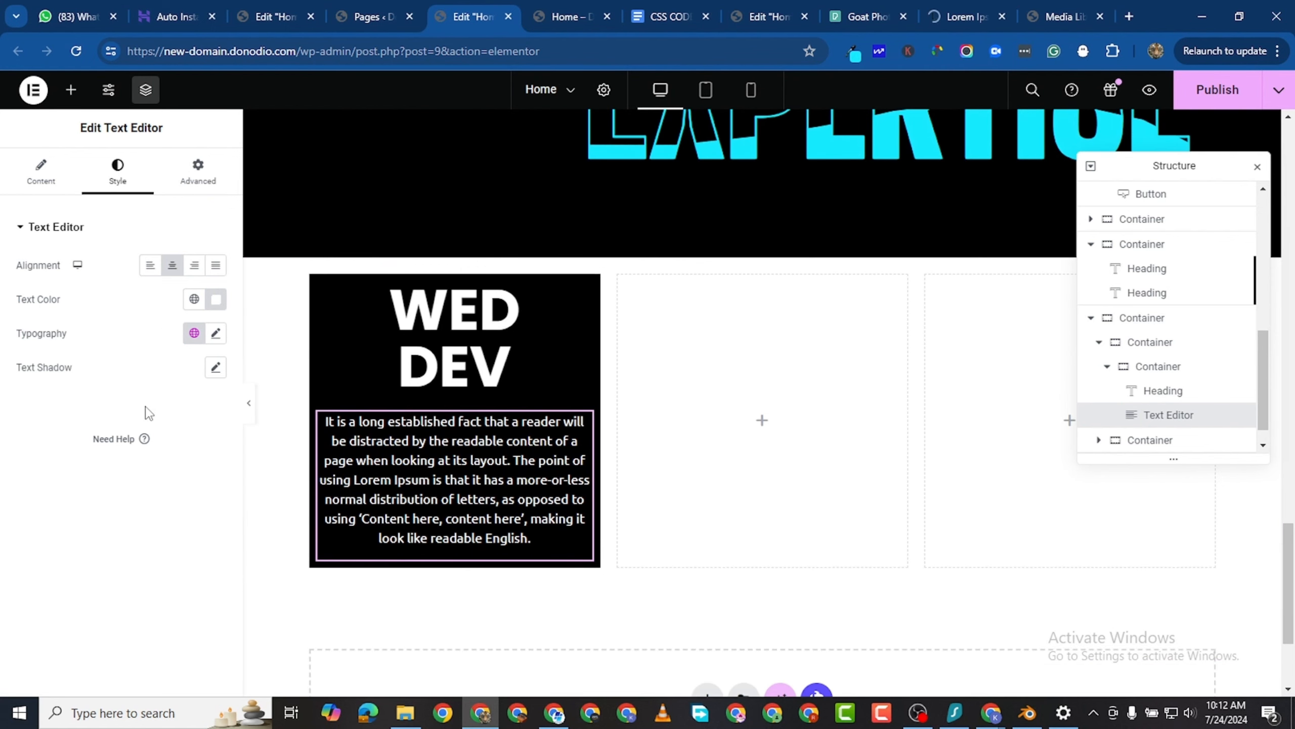
scroll(479, 554, "down", 2)
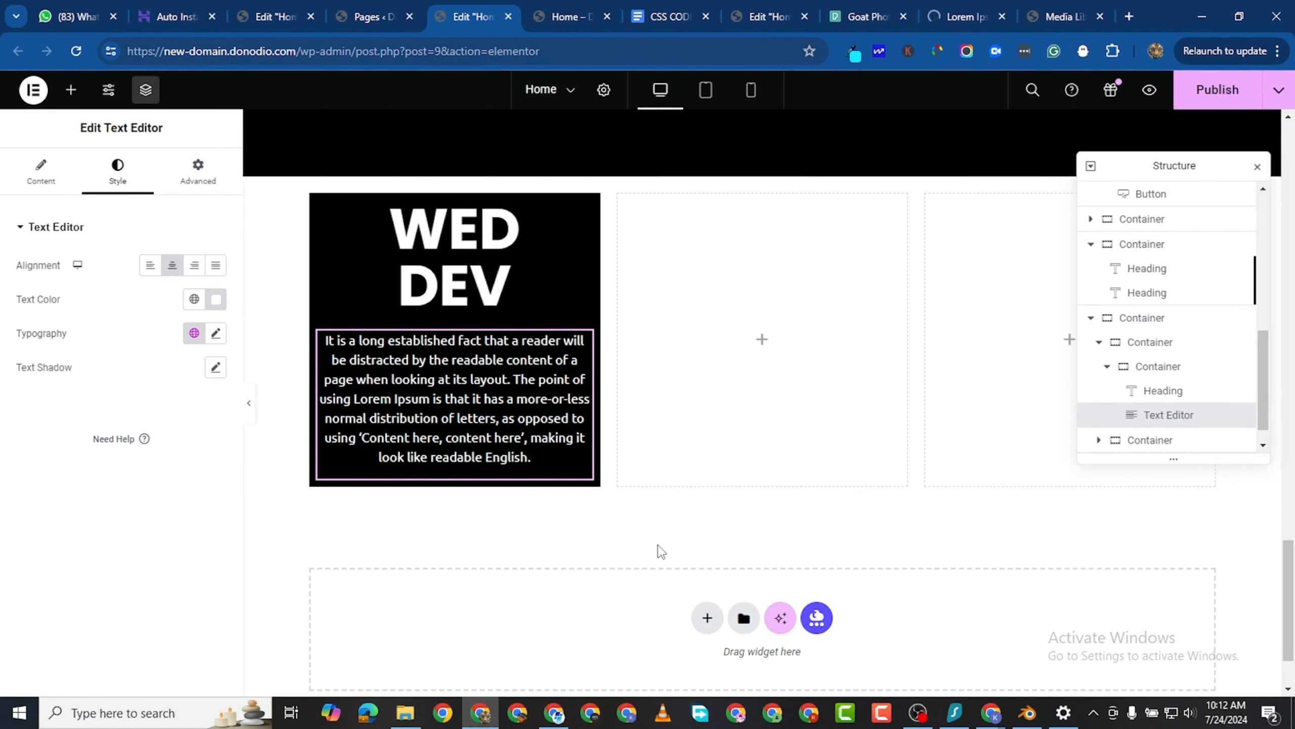
left_click(70, 88)
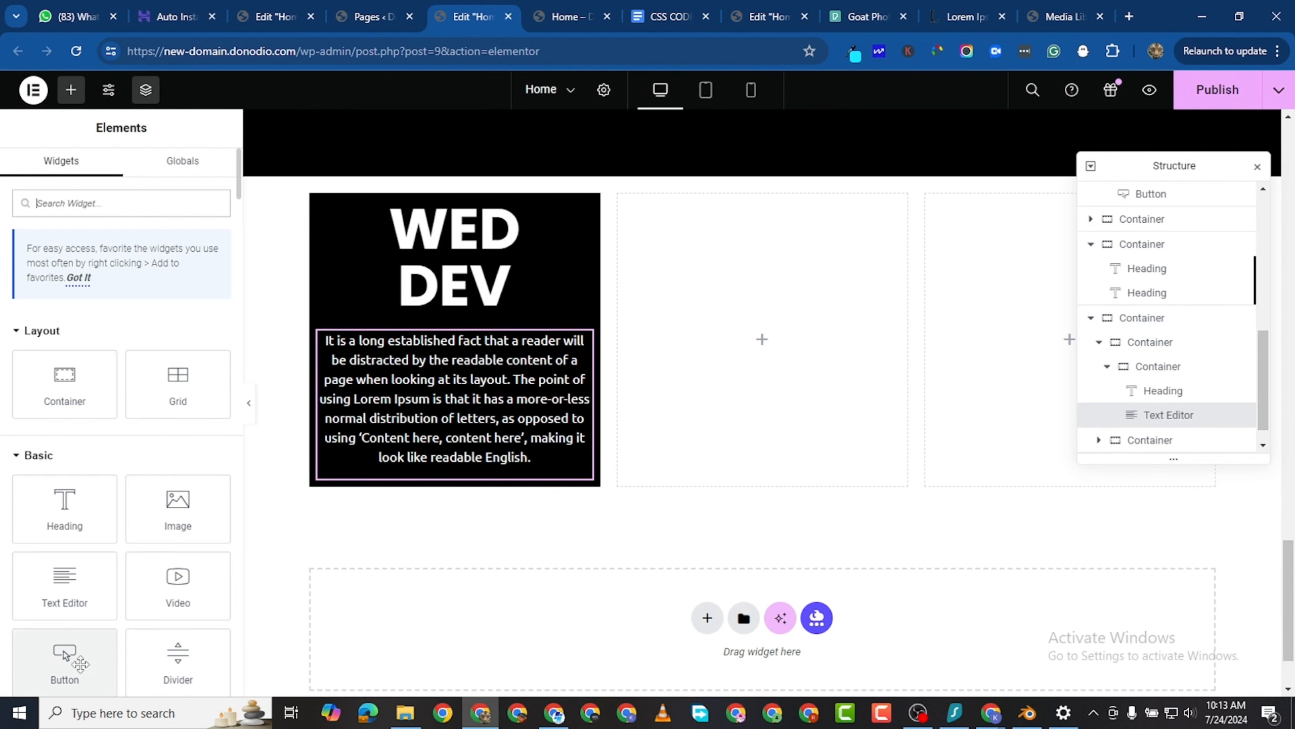
left_click_drag(64, 658, 473, 467)
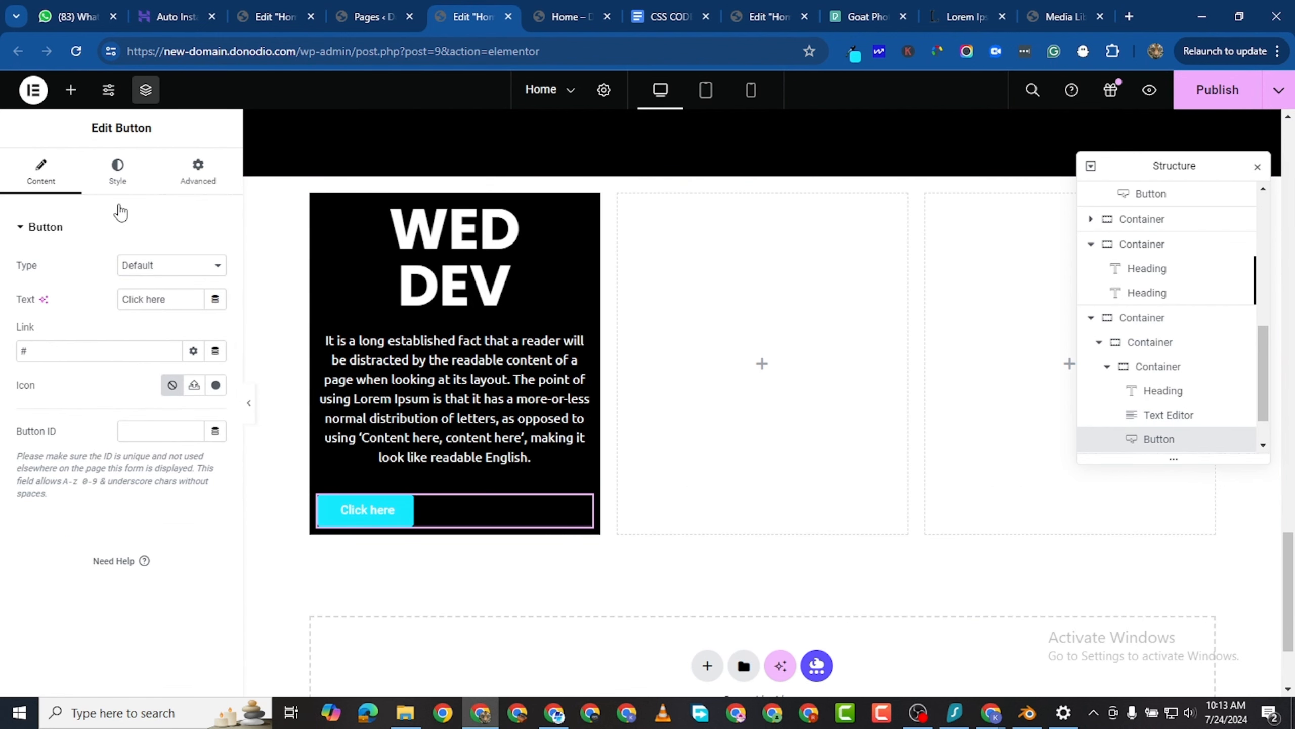
left_click(36, 185)
triple_click(148, 306)
type("L")
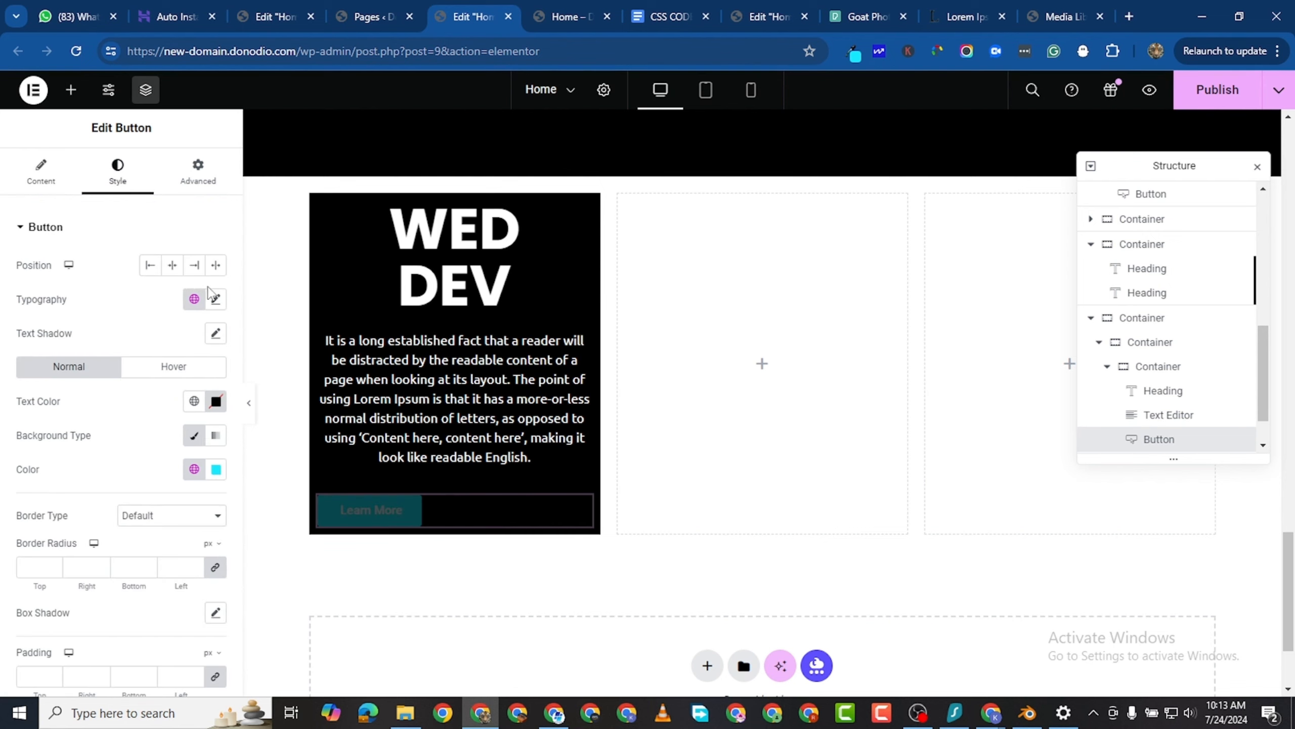
- Center the Learn More button in the WED DEV card and set its text color to black
left_click(172, 264)
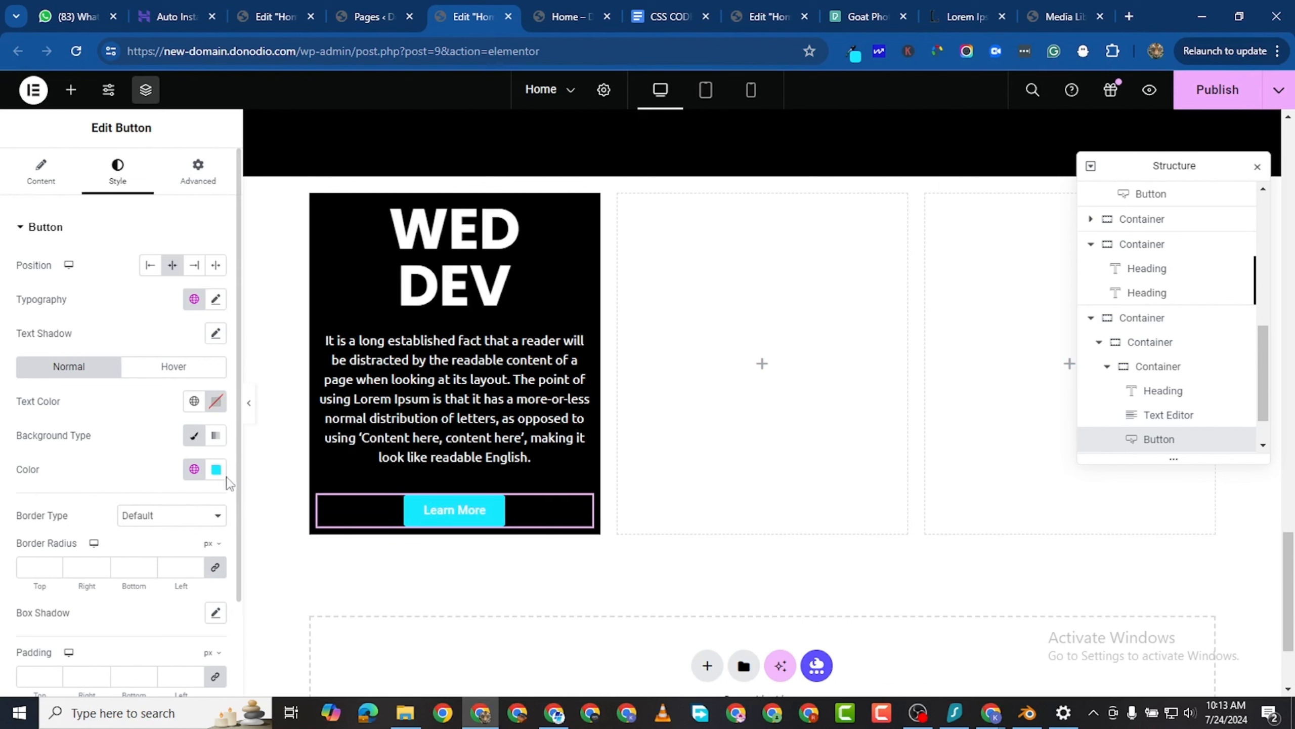
left_click(215, 401)
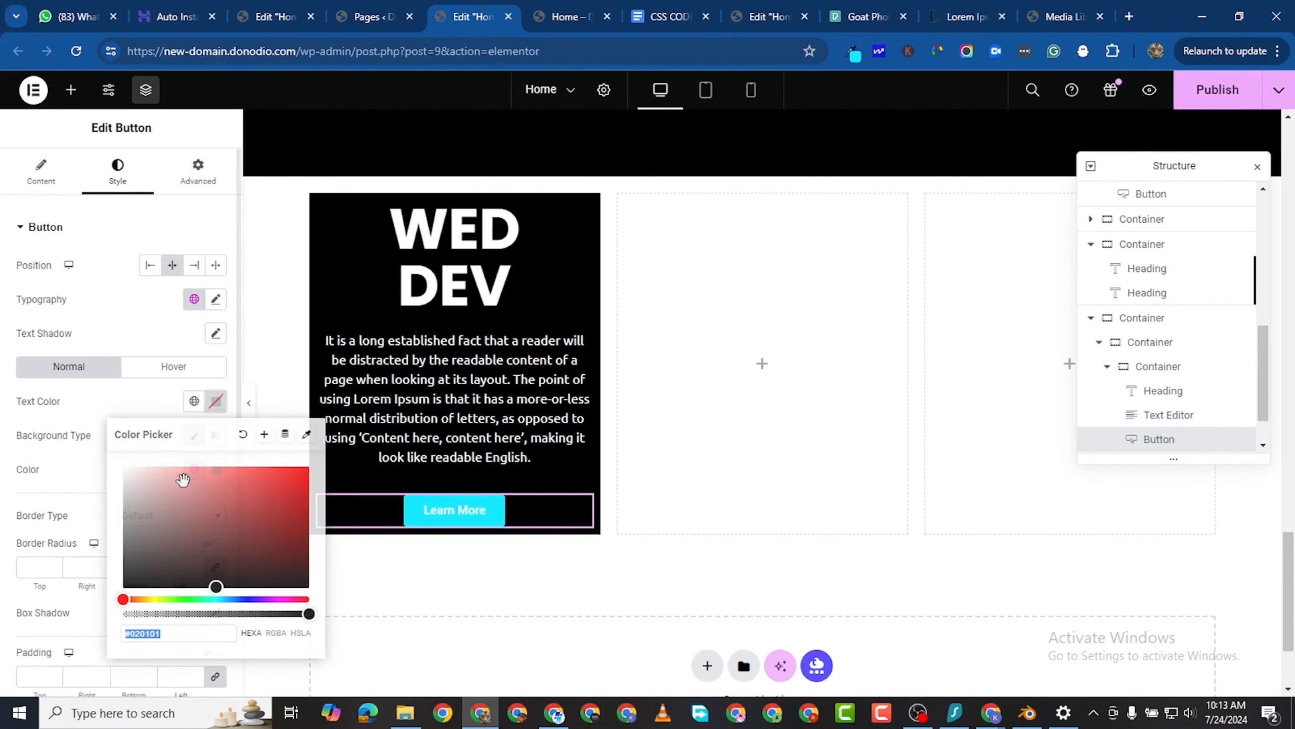
left_click_drag(171, 561, 122, 588)
left_click(95, 471)
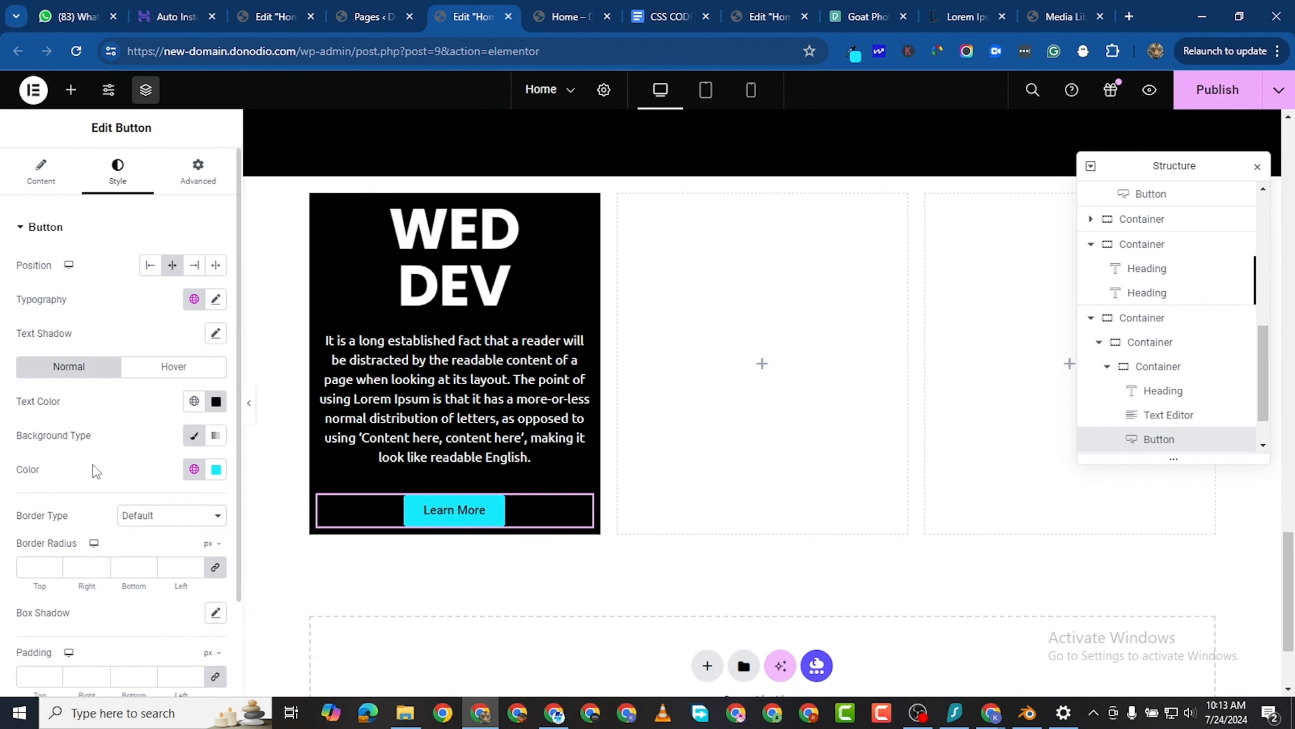
- Set the Learn More button's font family to Ubuntu and its weight to 600 (Semi Bold)
left_click(215, 299)
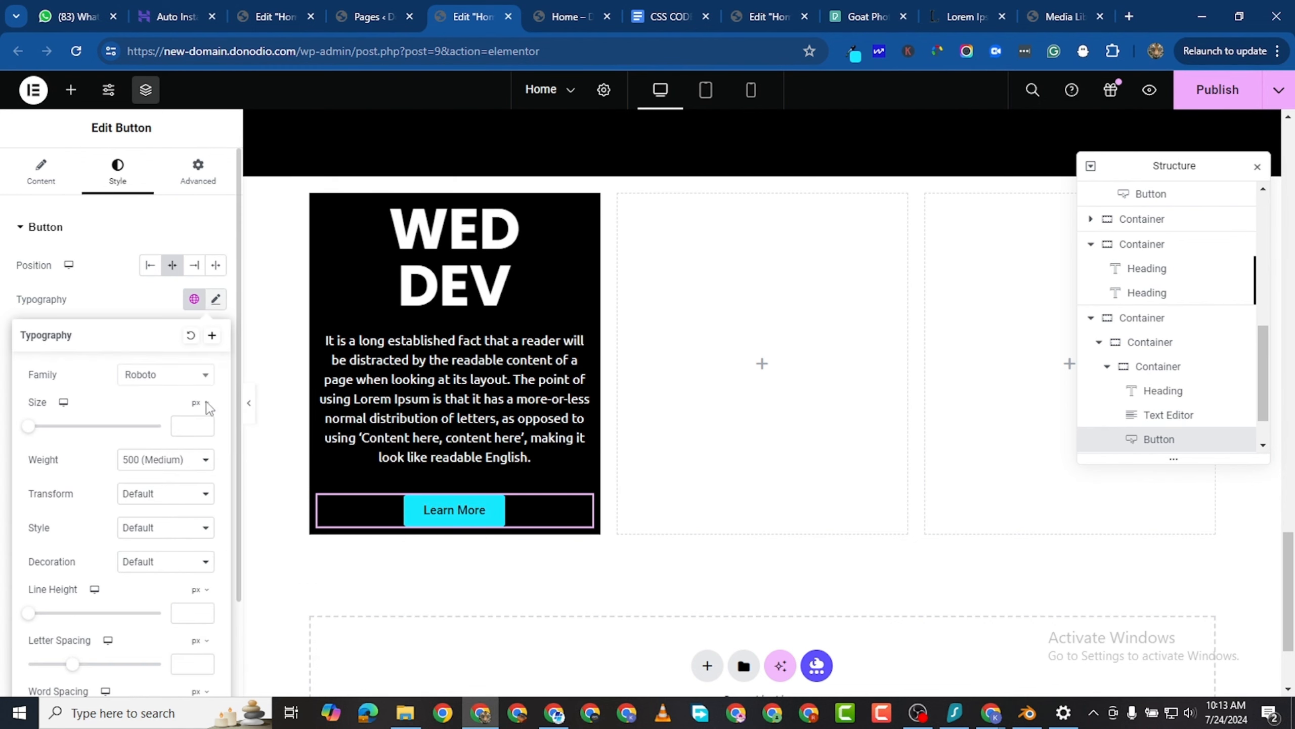
left_click(179, 380)
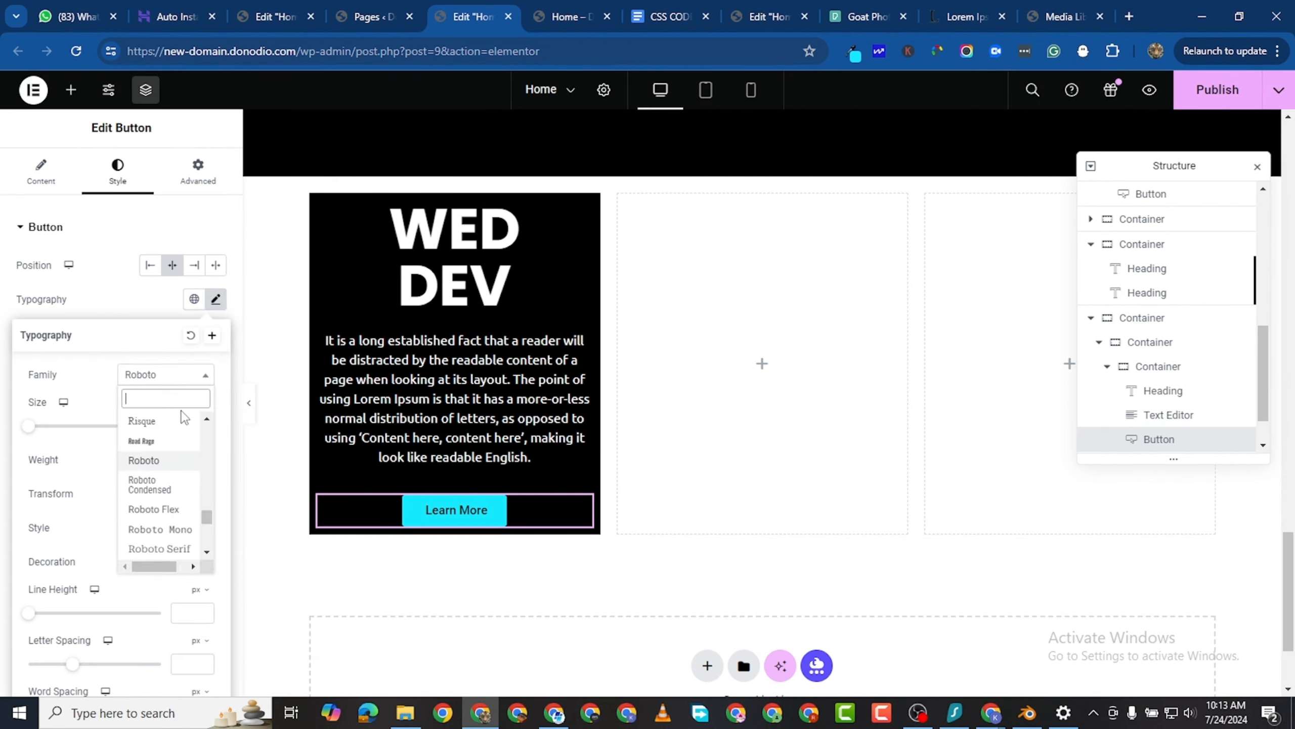
type("ubuntu")
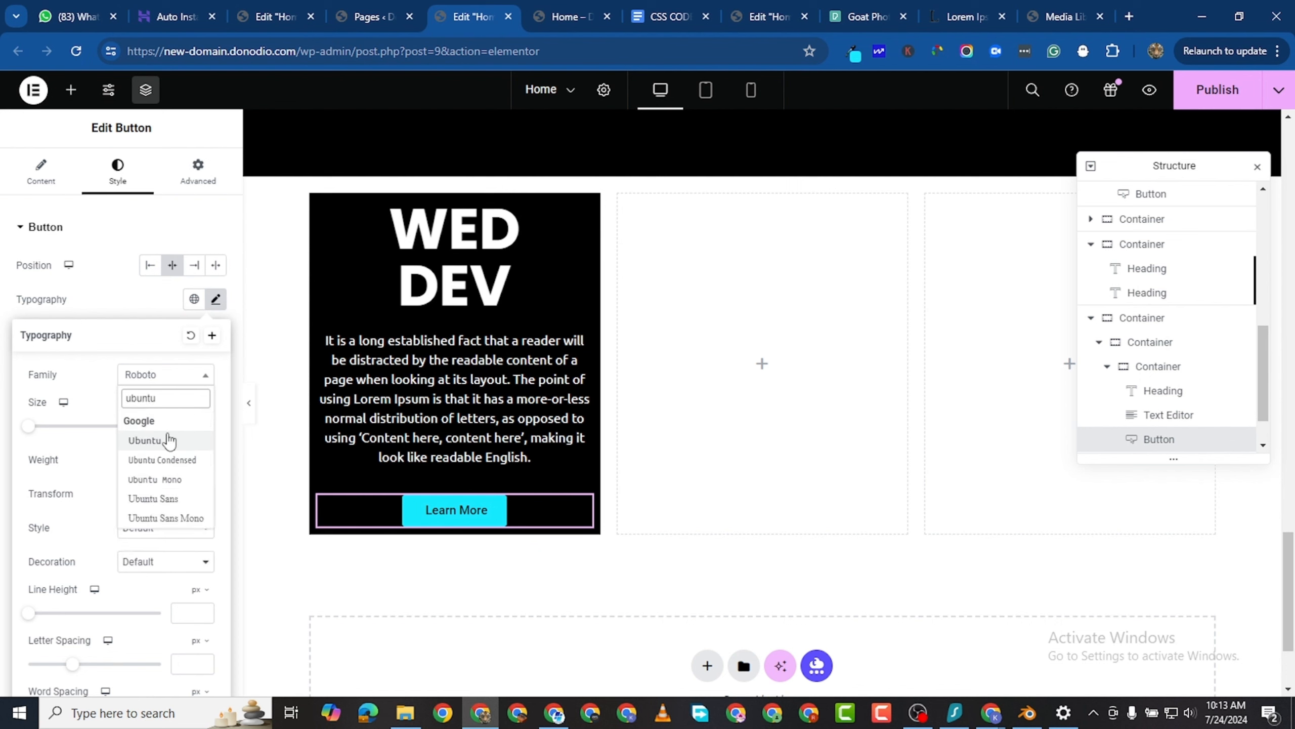
left_click(166, 440)
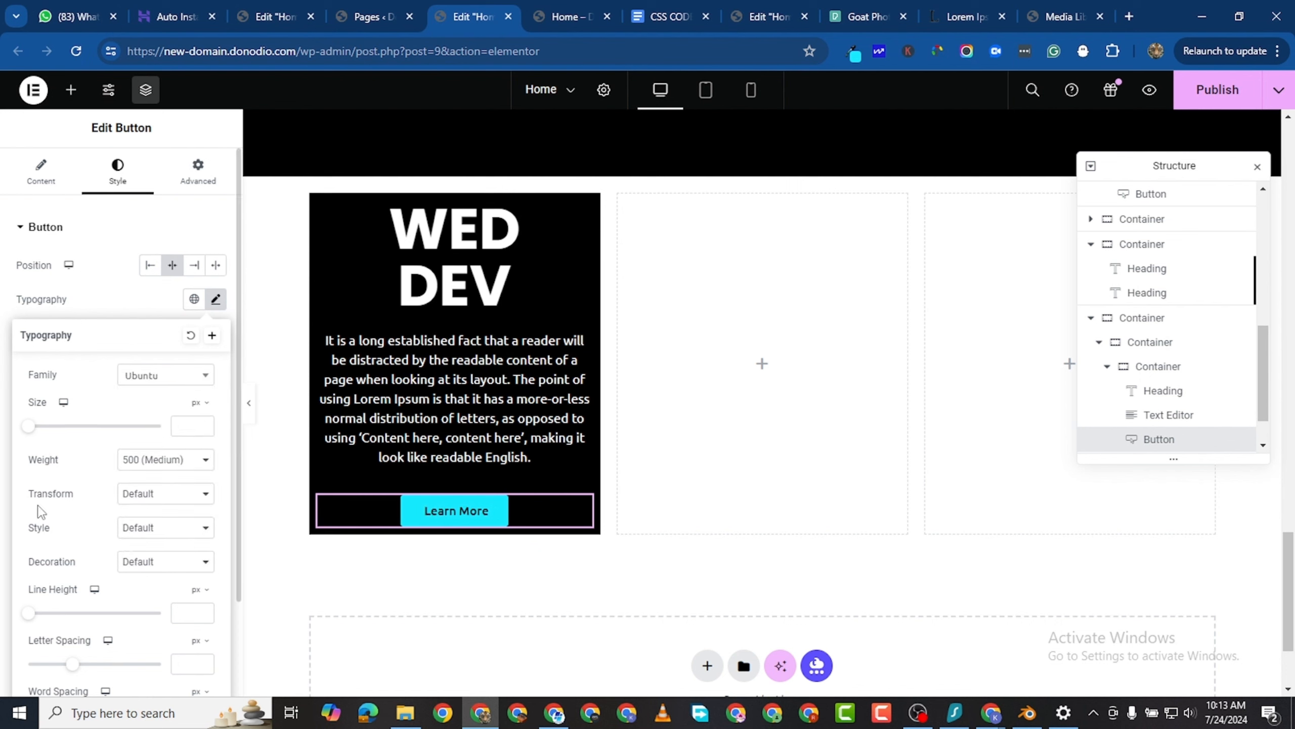
left_click(146, 468)
left_click(148, 540)
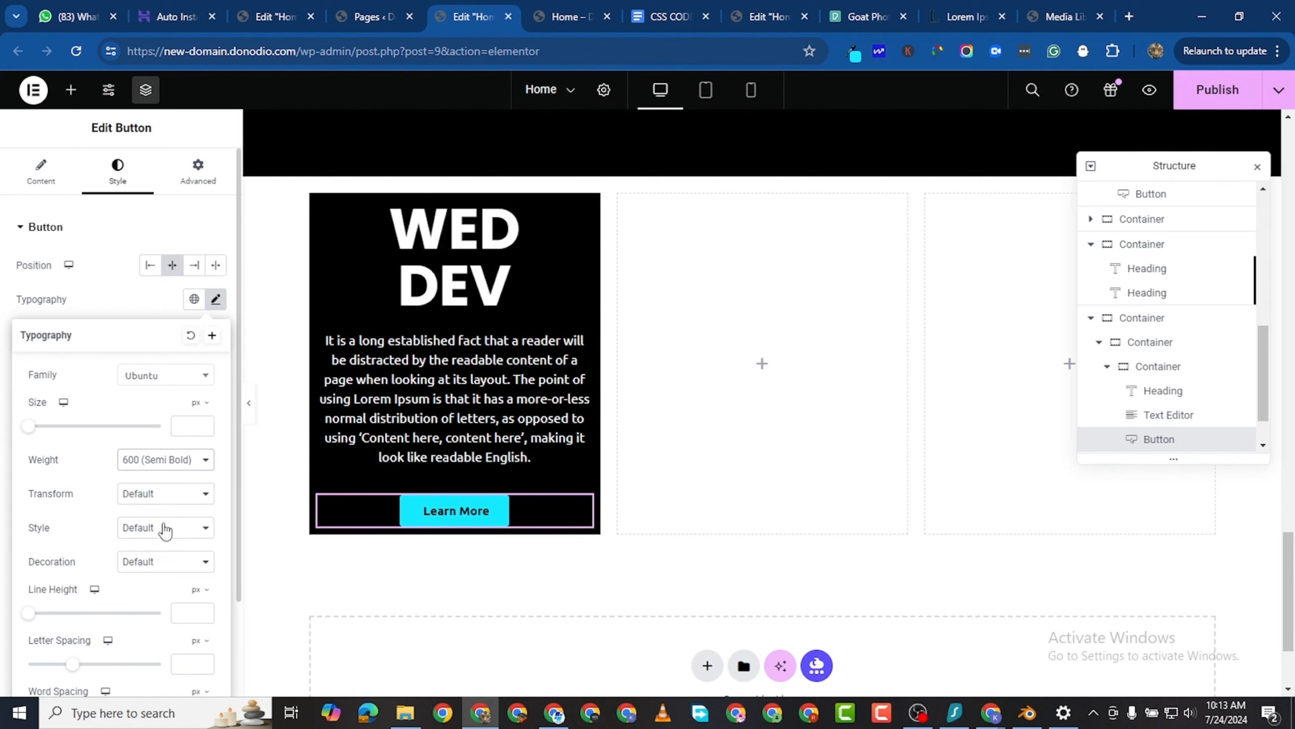
scroll(183, 561, "down", 2)
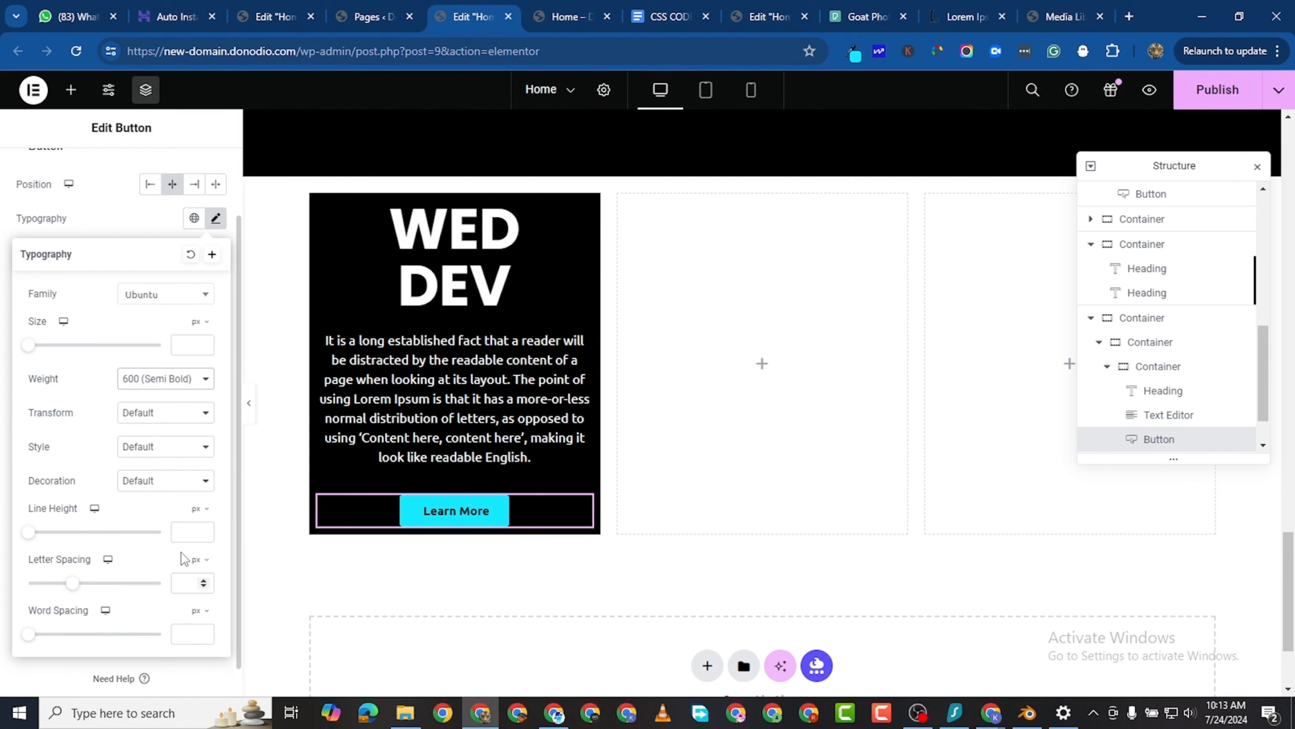
left_click(3, 525)
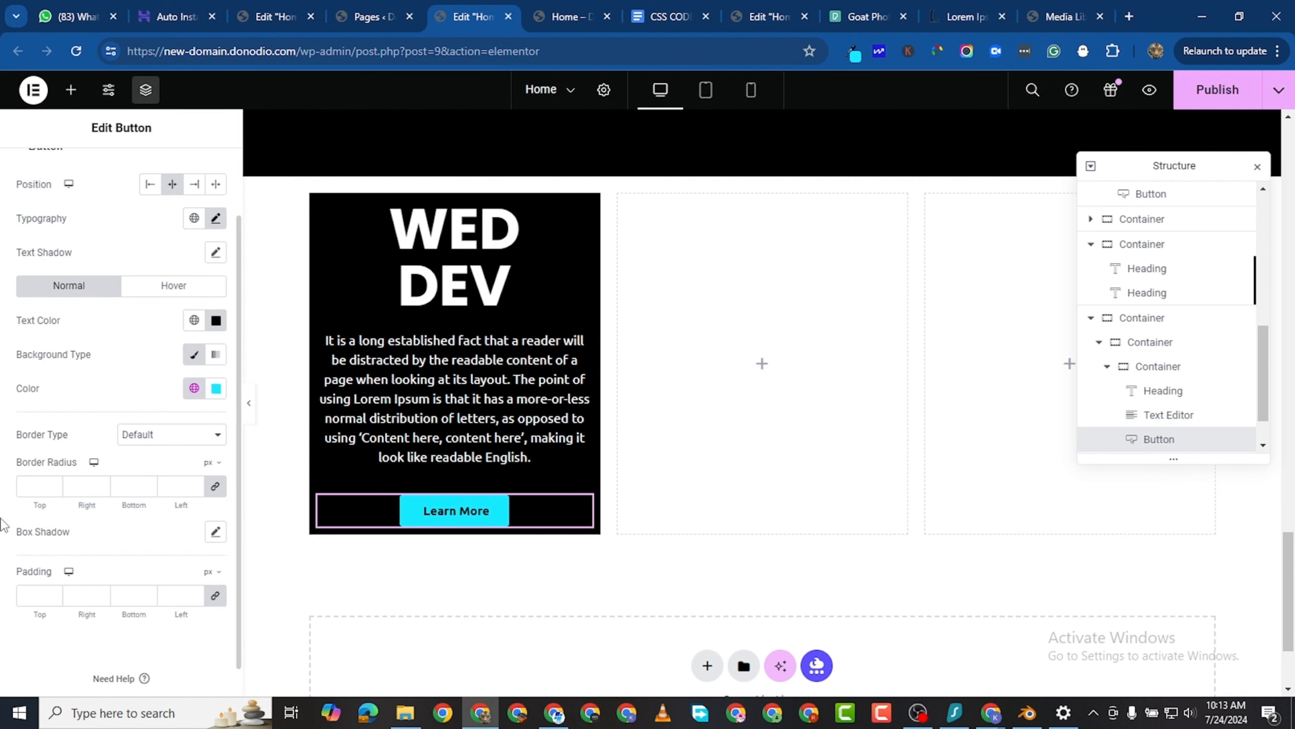
- Give the Learn More button a solid 2 px border in white (#FFFFFF) with a 5 px border radius
left_click(185, 438)
left_click(90, 554)
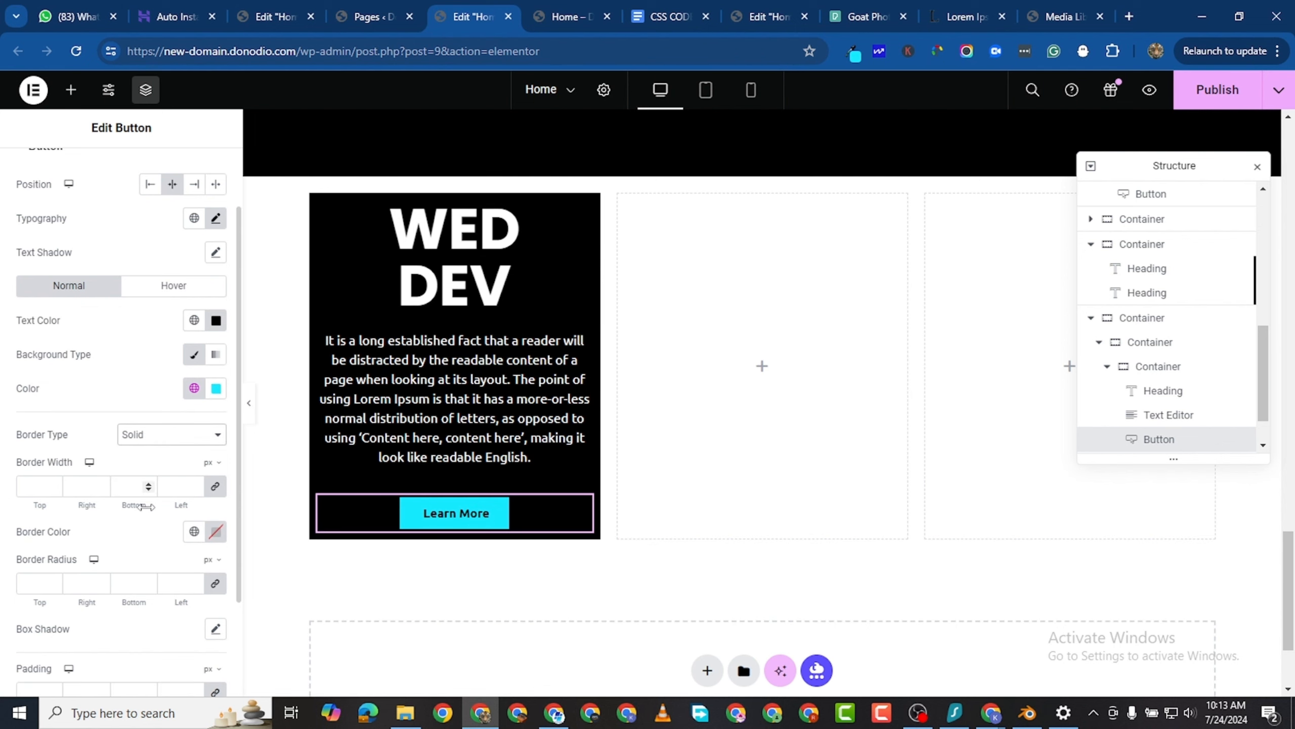
left_click(197, 486)
type("3")
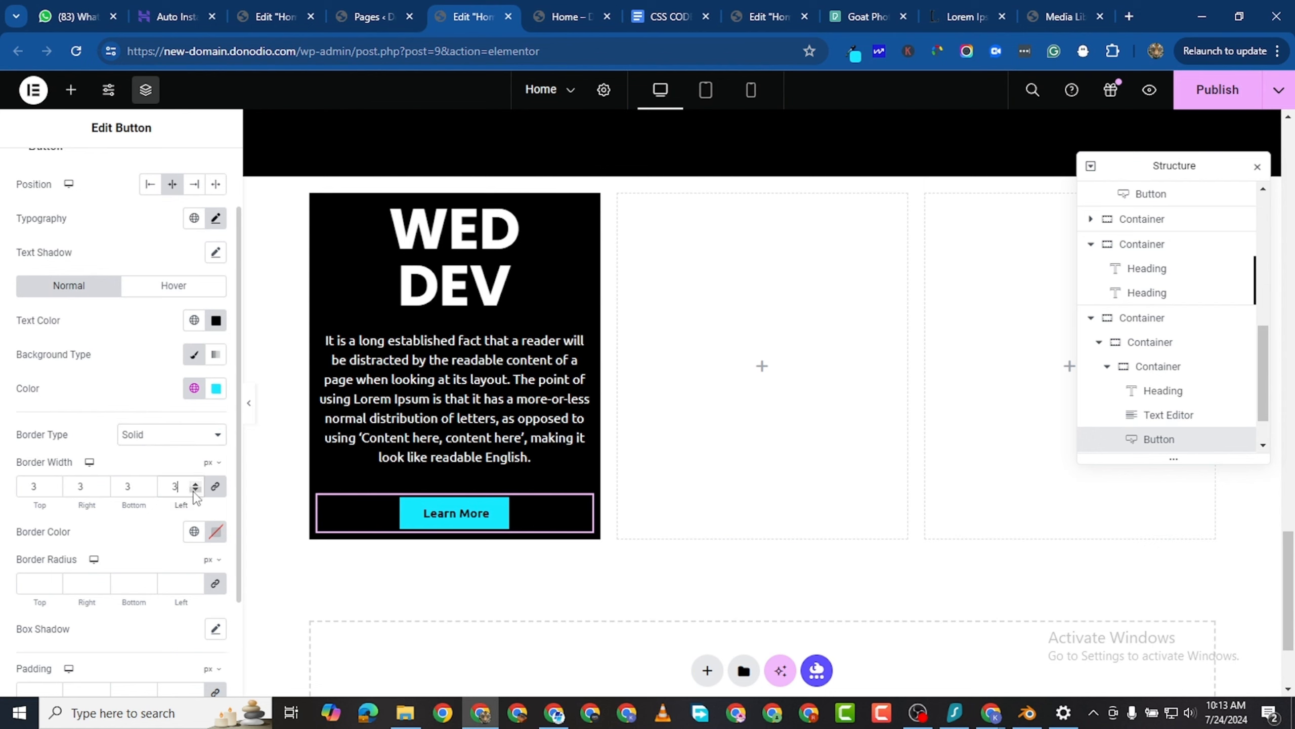
left_click(216, 532)
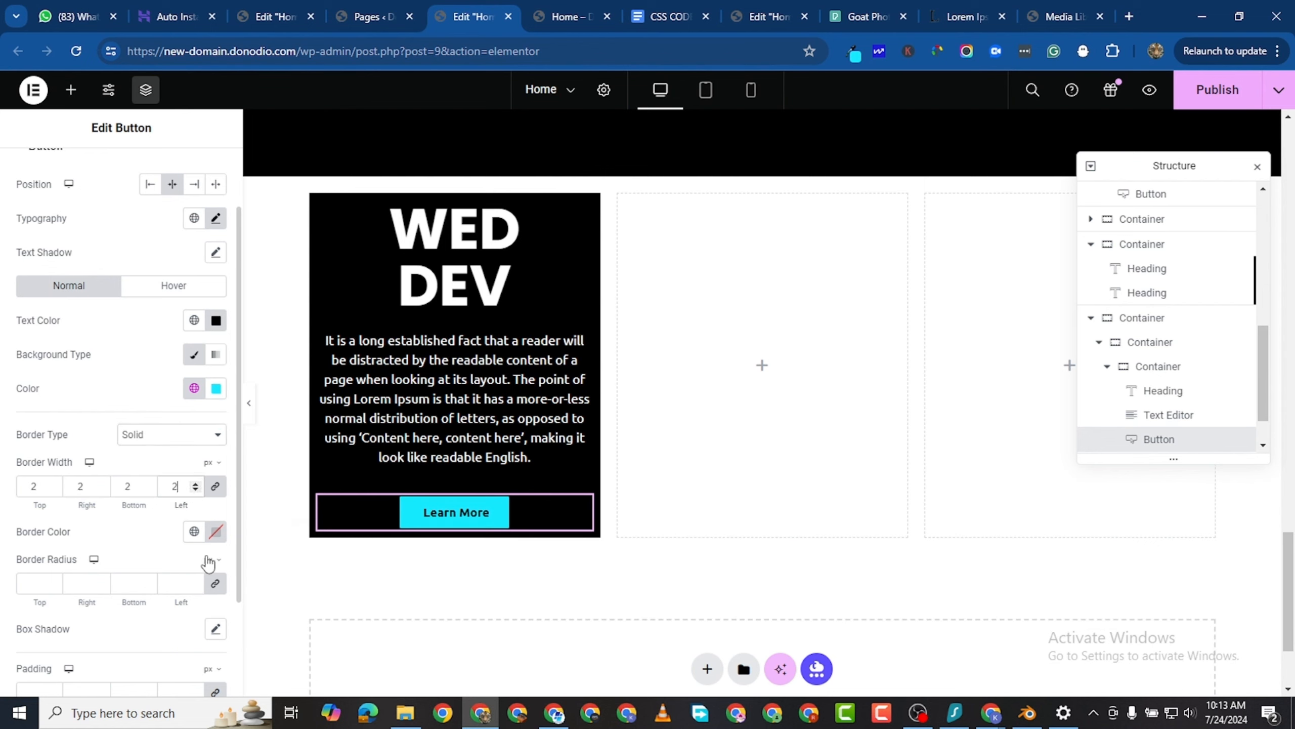
left_click(123, 323)
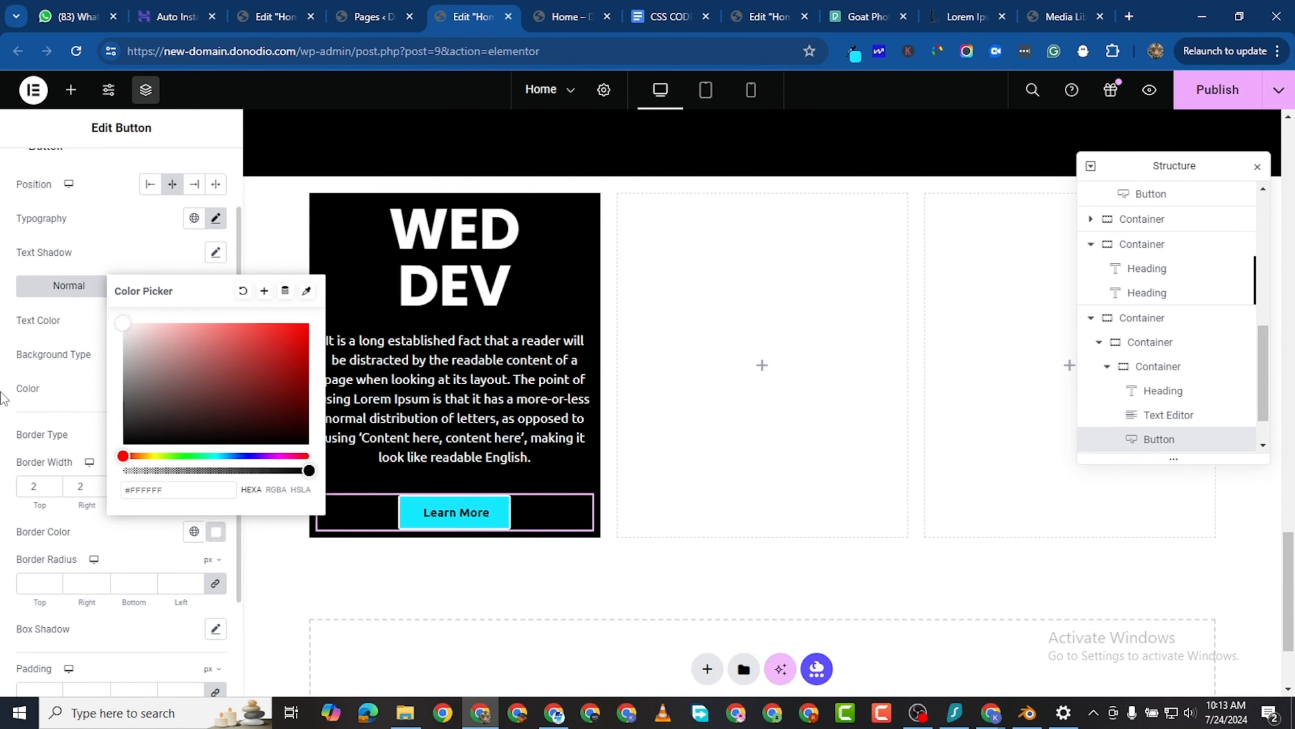
left_click(126, 551)
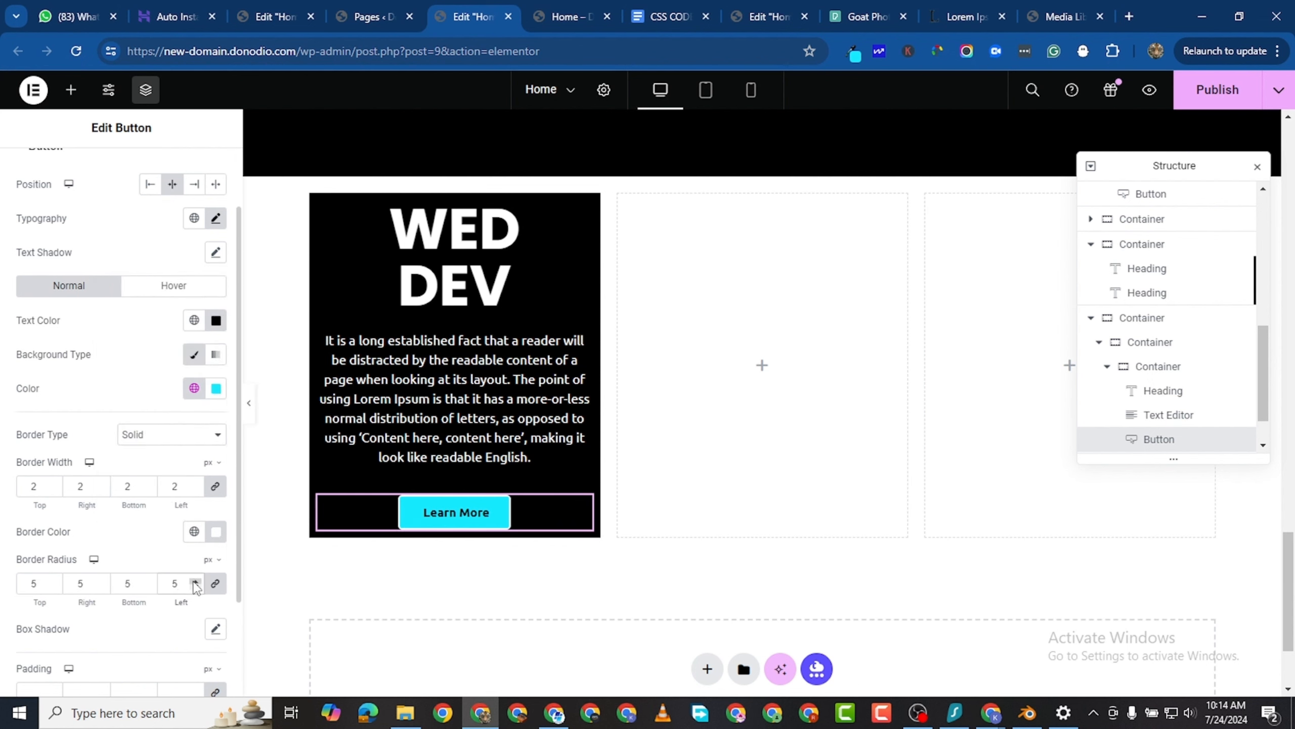
- Set the padding of the inner WED DEV card container to 20 px on all sides
scroll(510, 510, "up", 3)
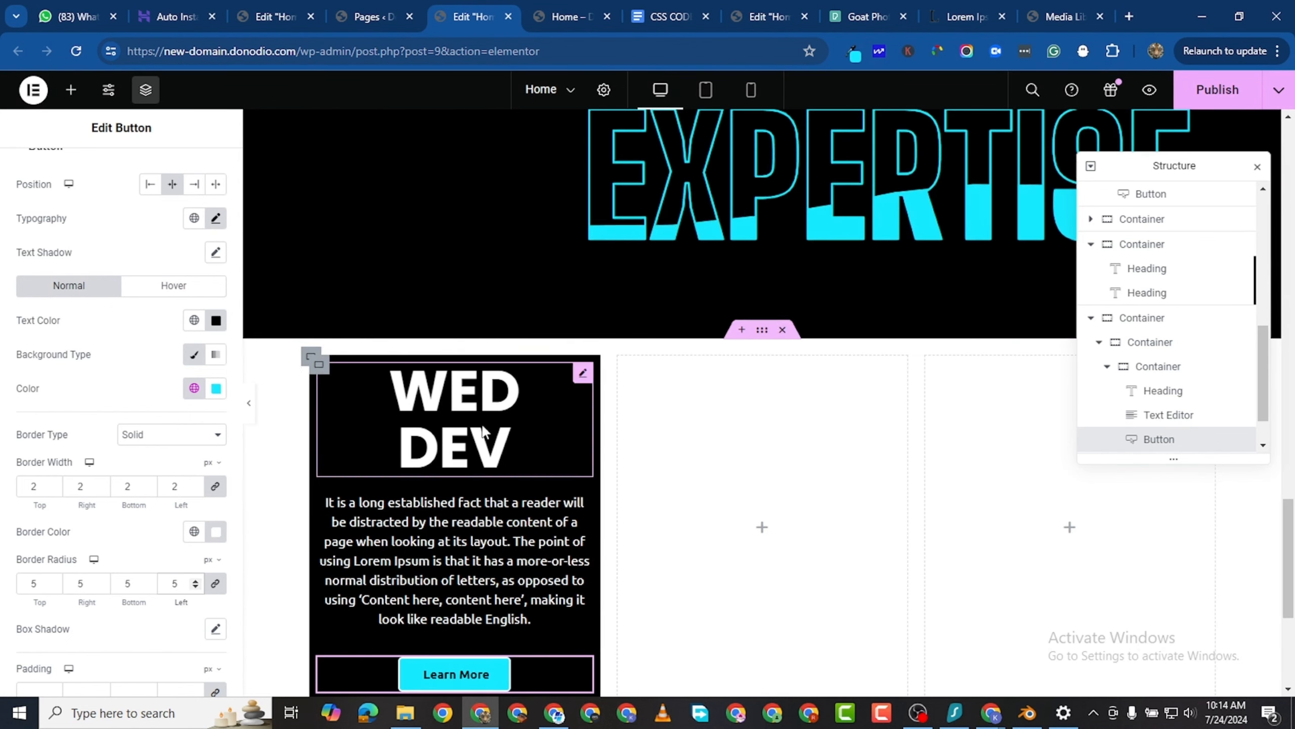
scroll(425, 388, "down", 1)
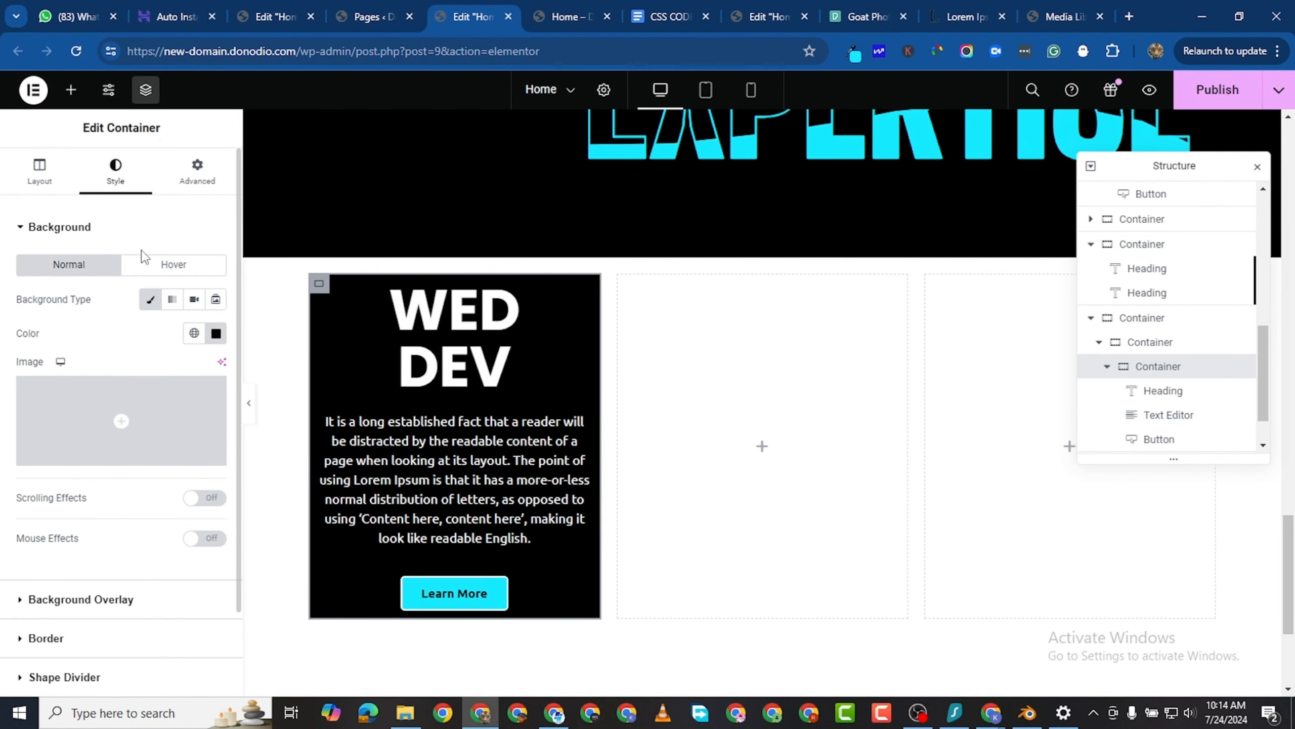
left_click(188, 193)
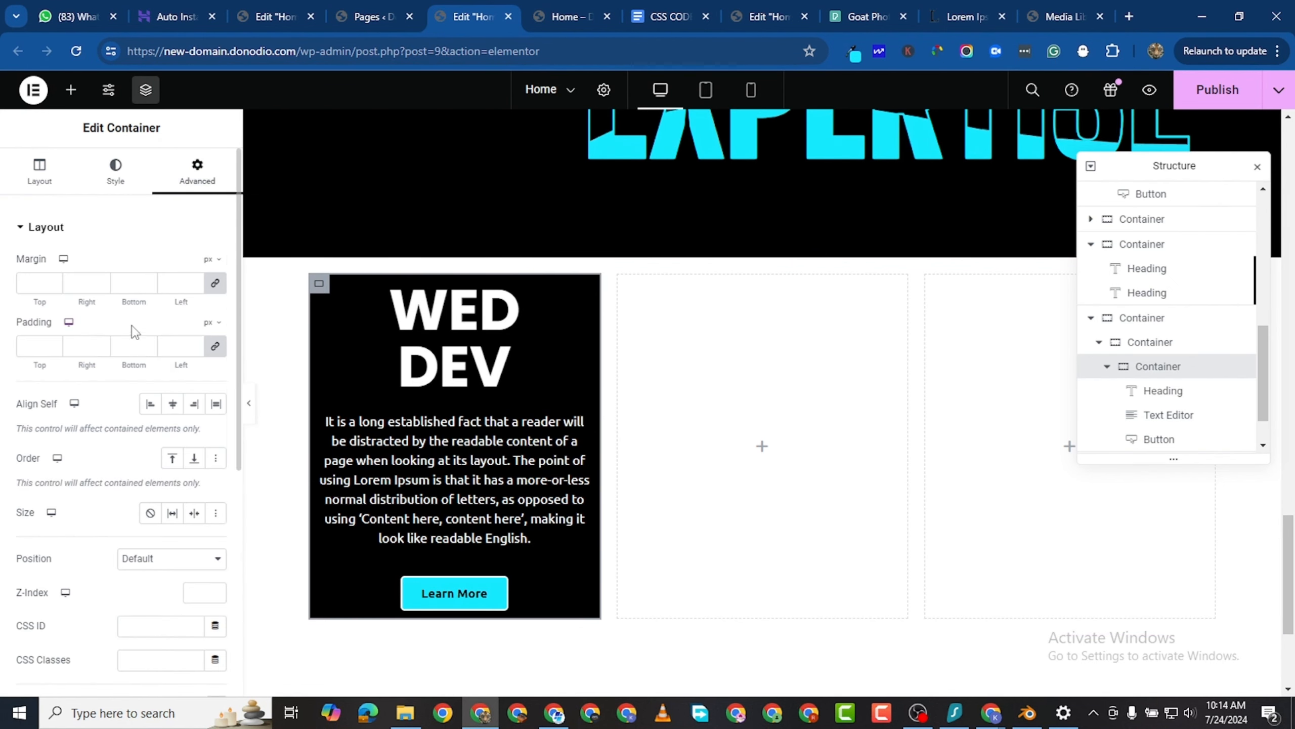
left_click(56, 345)
type("6")
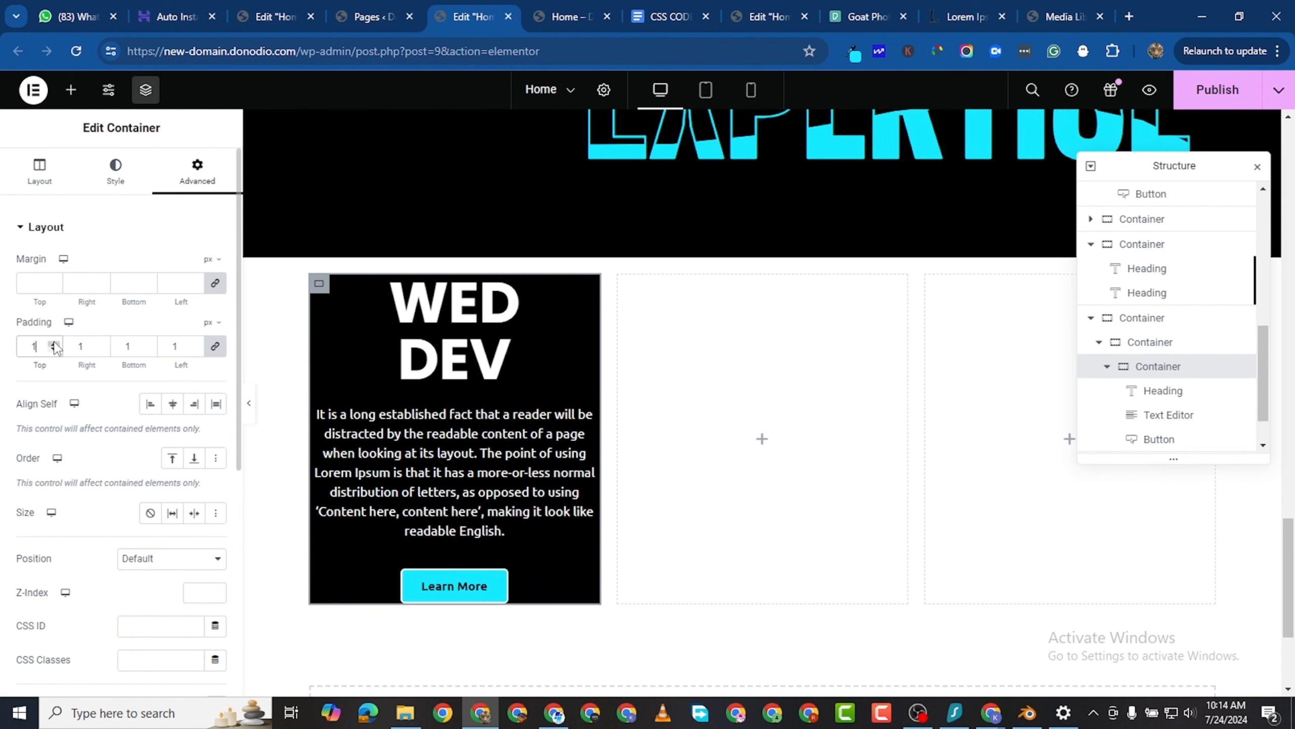
left_click(54, 344)
left_click(54, 344)
left_click(55, 344)
left_click(54, 344)
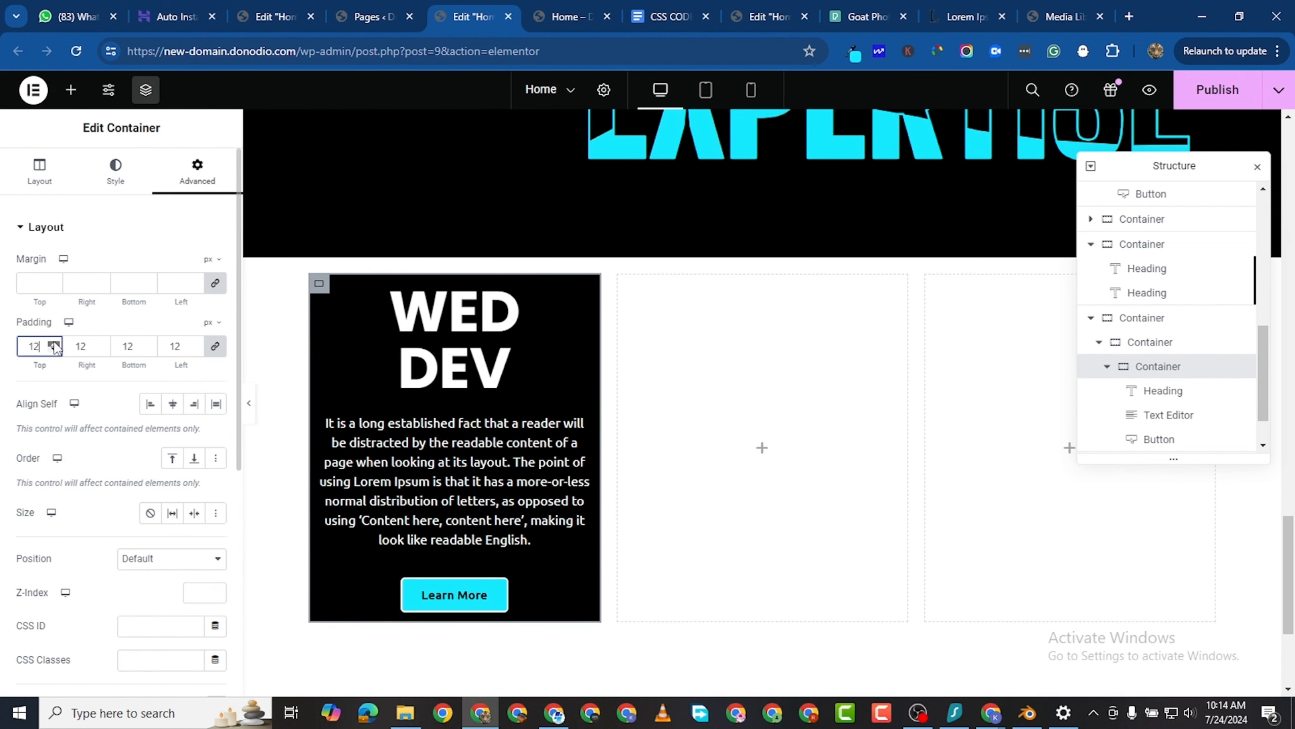
left_click(55, 344)
left_click(54, 344)
left_click(54, 344)
left_click(55, 344)
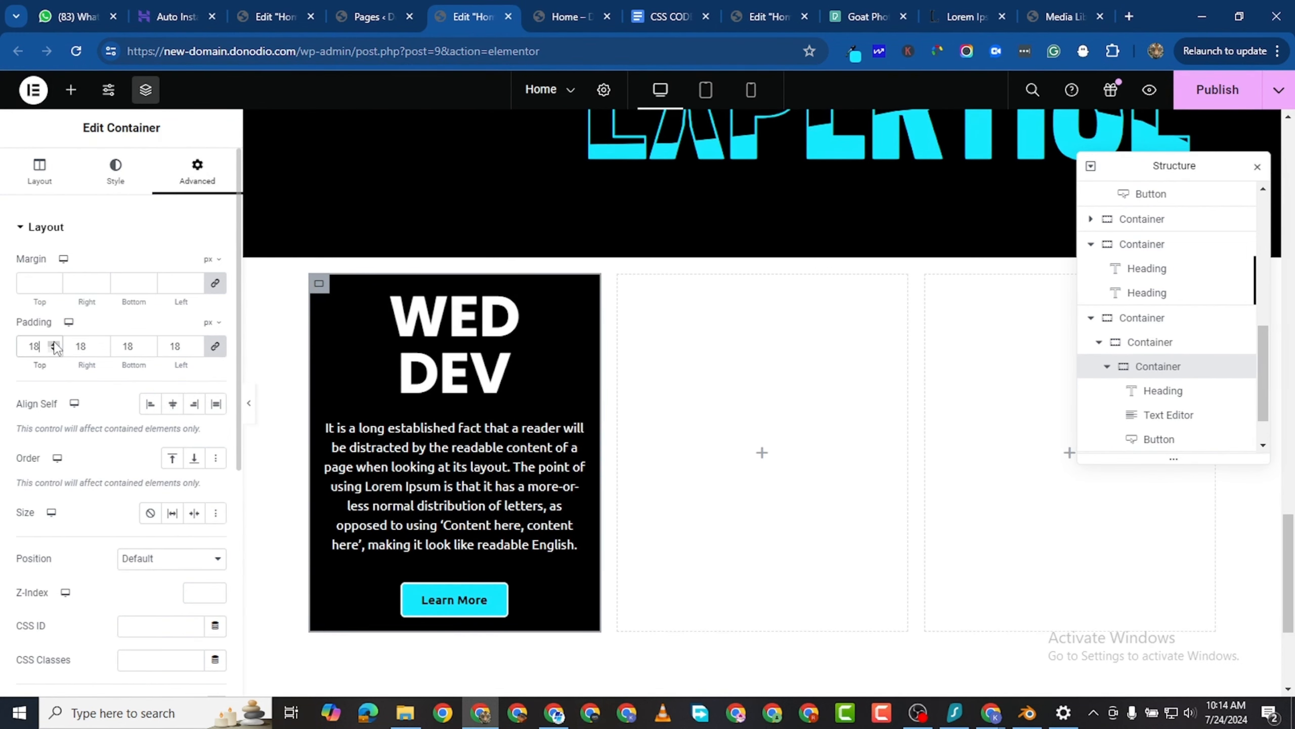
left_click(54, 344)
left_click(54, 344)
left_click(54, 344)
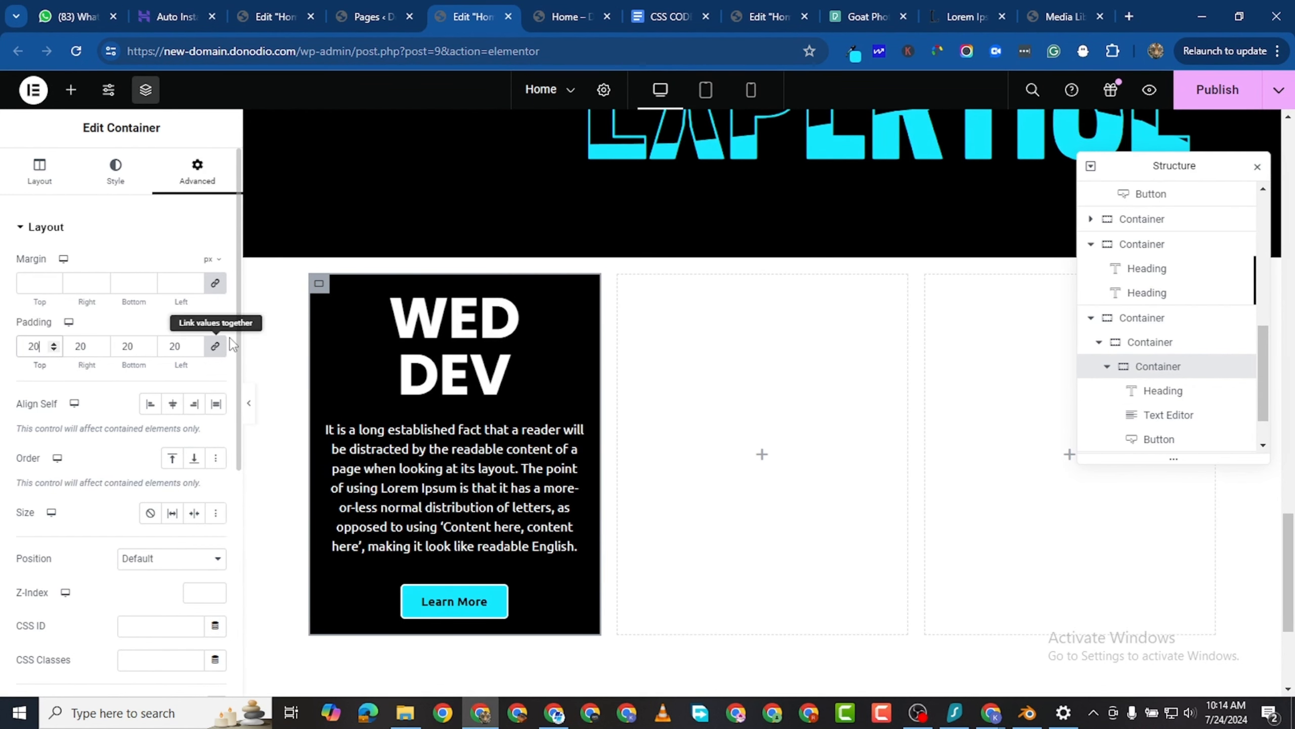
- Unlink the card container's padding values and set its top and bottom padding to 40 px
left_click(215, 345)
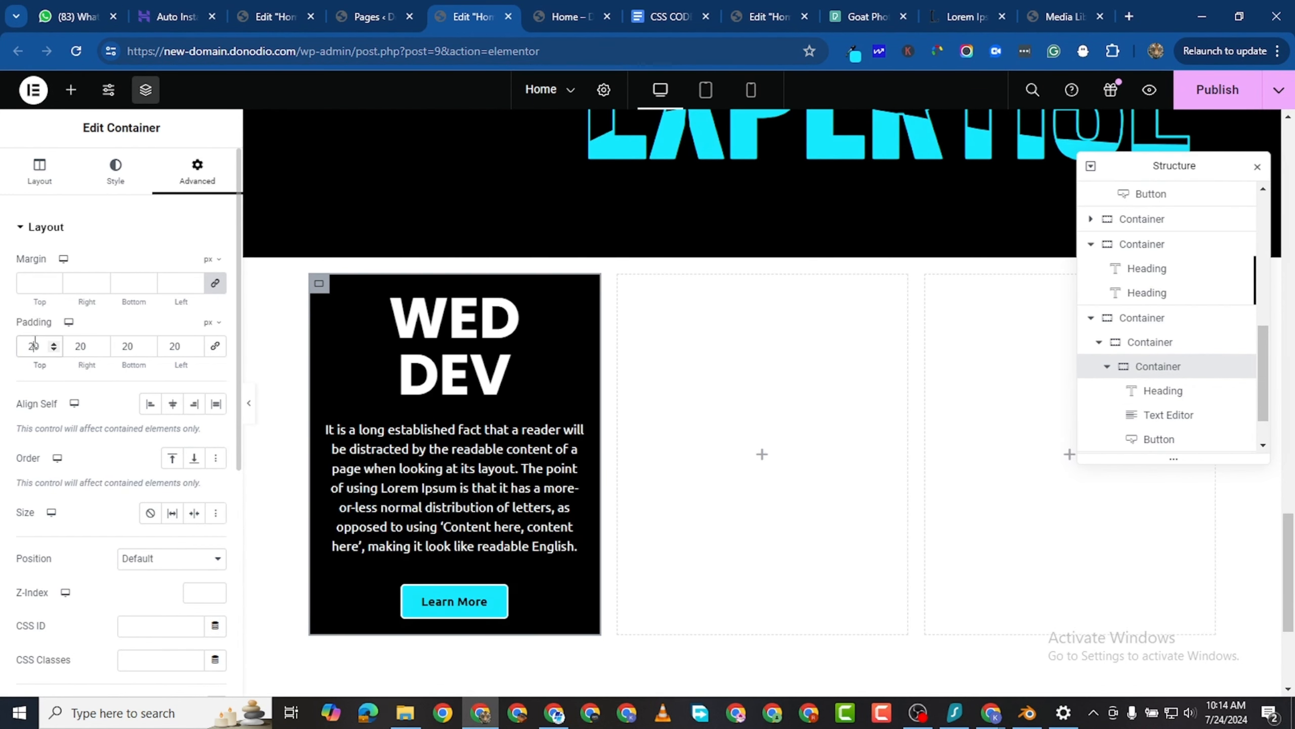
left_click(35, 346)
key("BackSpace")
type("4")
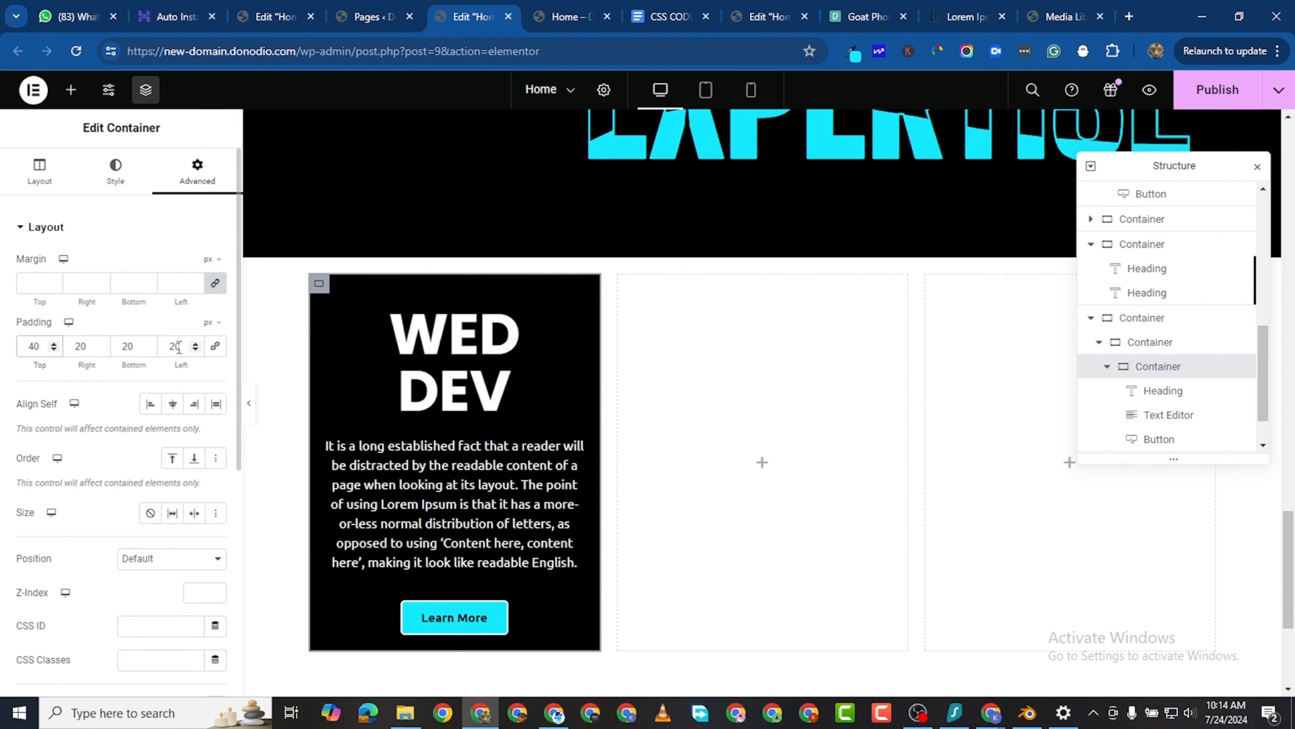
left_click(129, 346)
key("BackSpace")
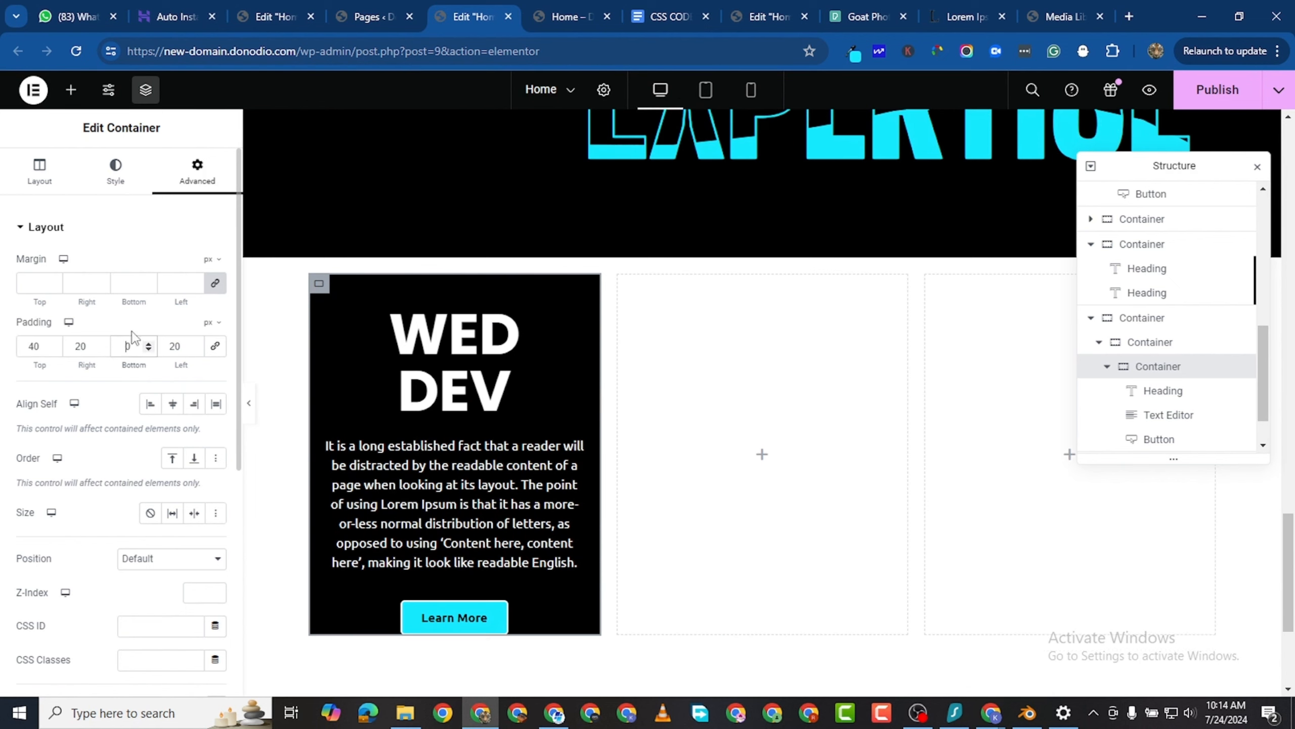
type("4")
scroll(212, 269, "down", 3)
scroll(213, 269, "up", 3)
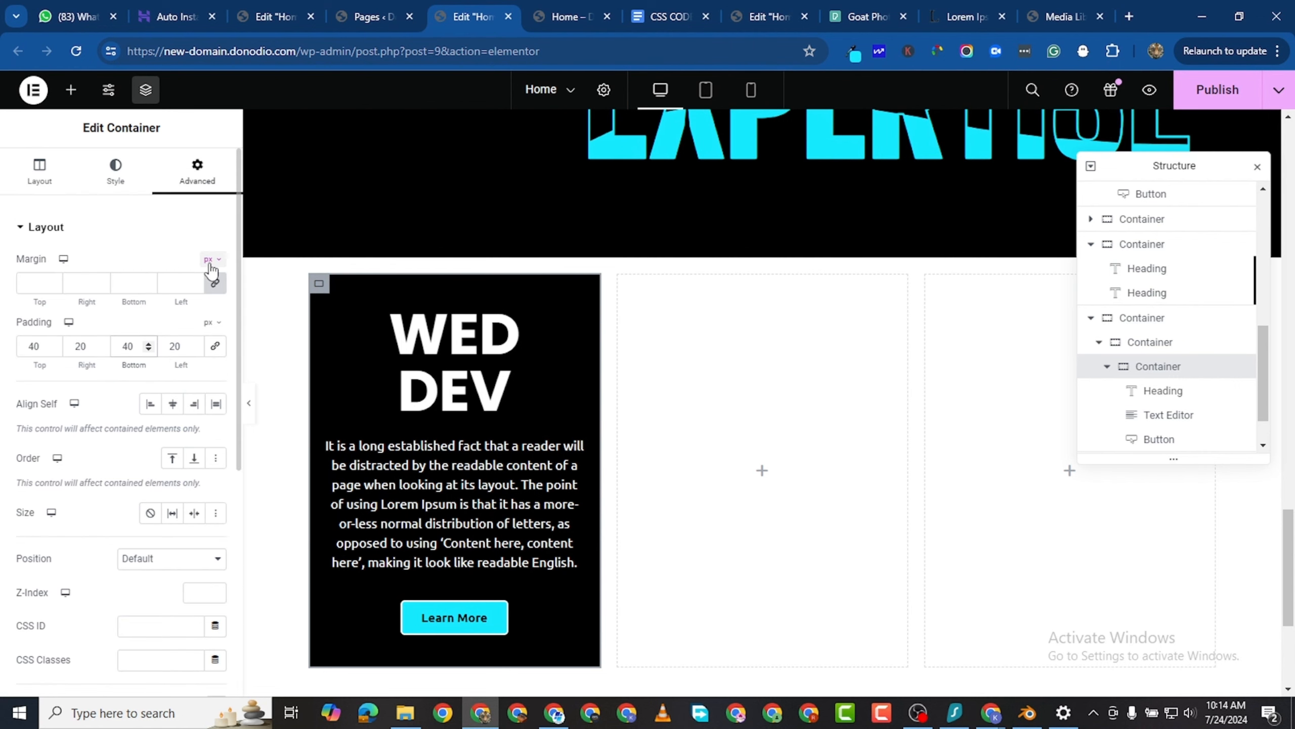
- Set the right and left padding of the WED DEV card container to 30 px
left_click(79, 346)
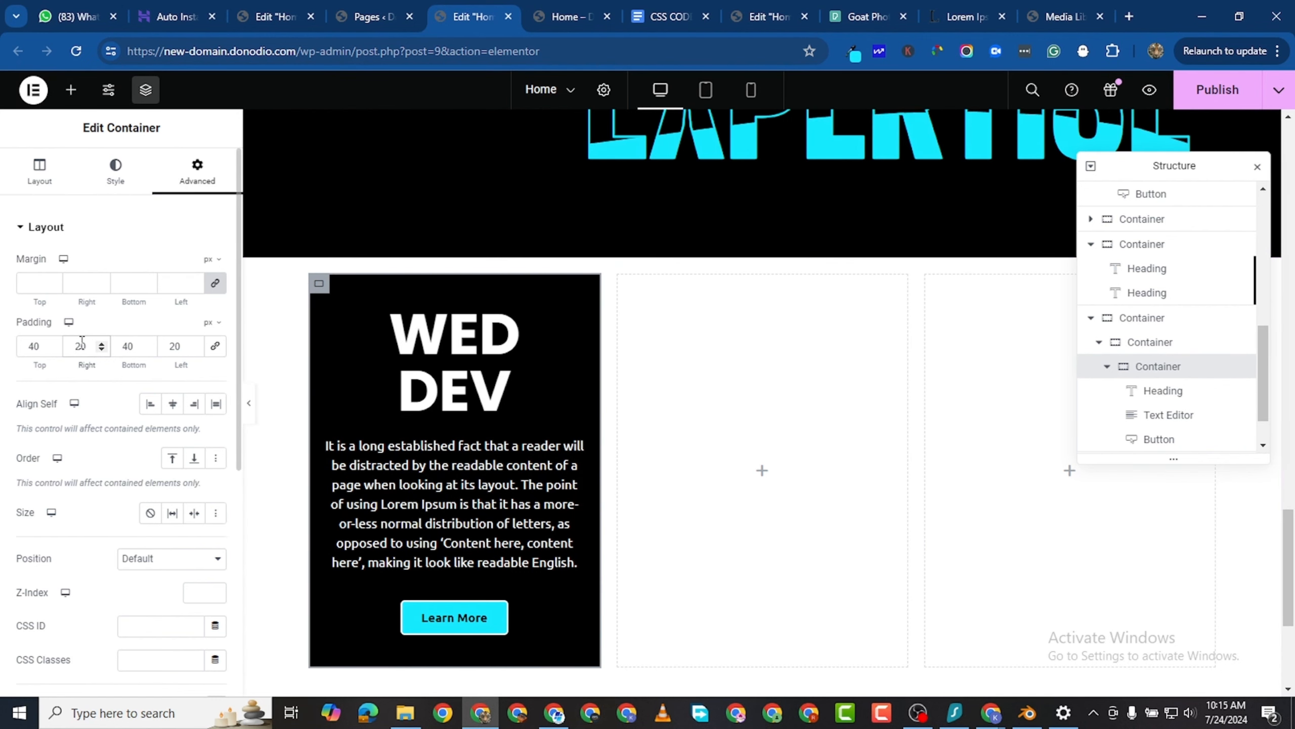
left_click_drag(83, 343, 78, 329)
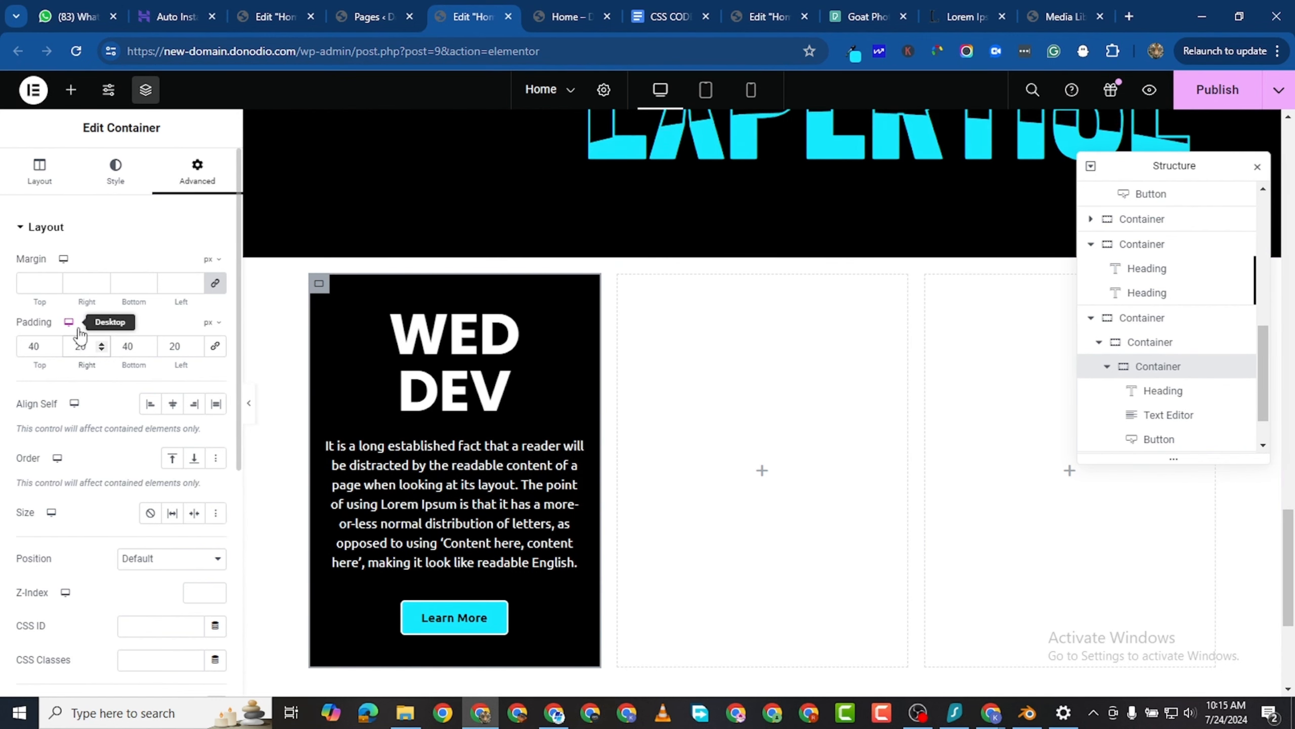
type("30")
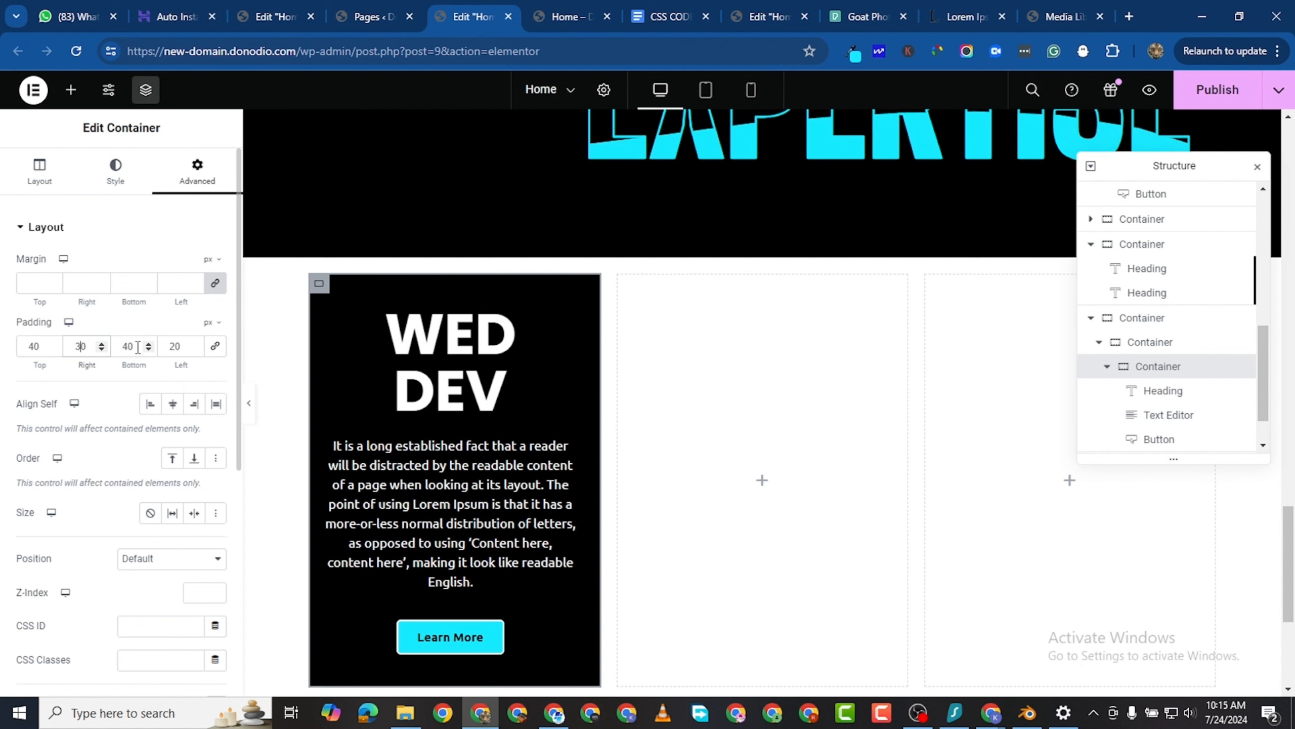
left_click(175, 347)
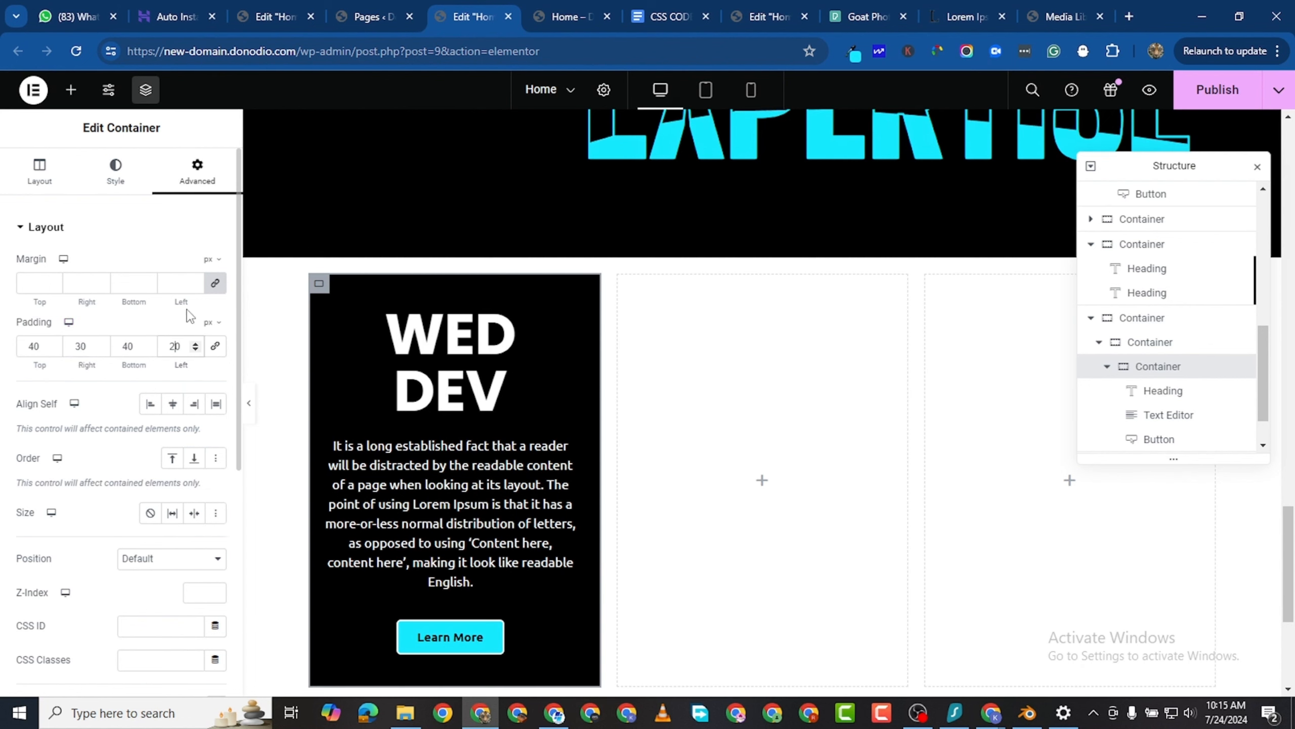
key("BackSpace")
type("3")
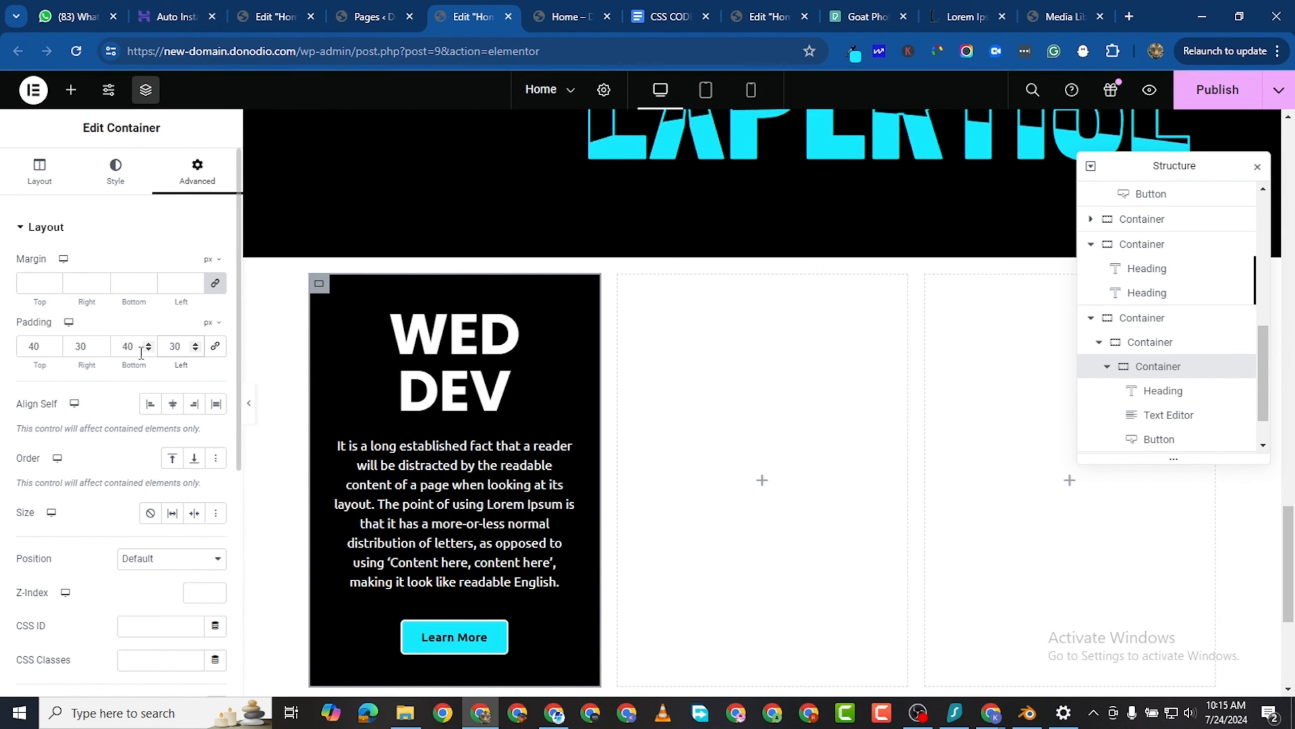
- Increase the card container's bottom and top padding to 50 px
key("BackSpace")
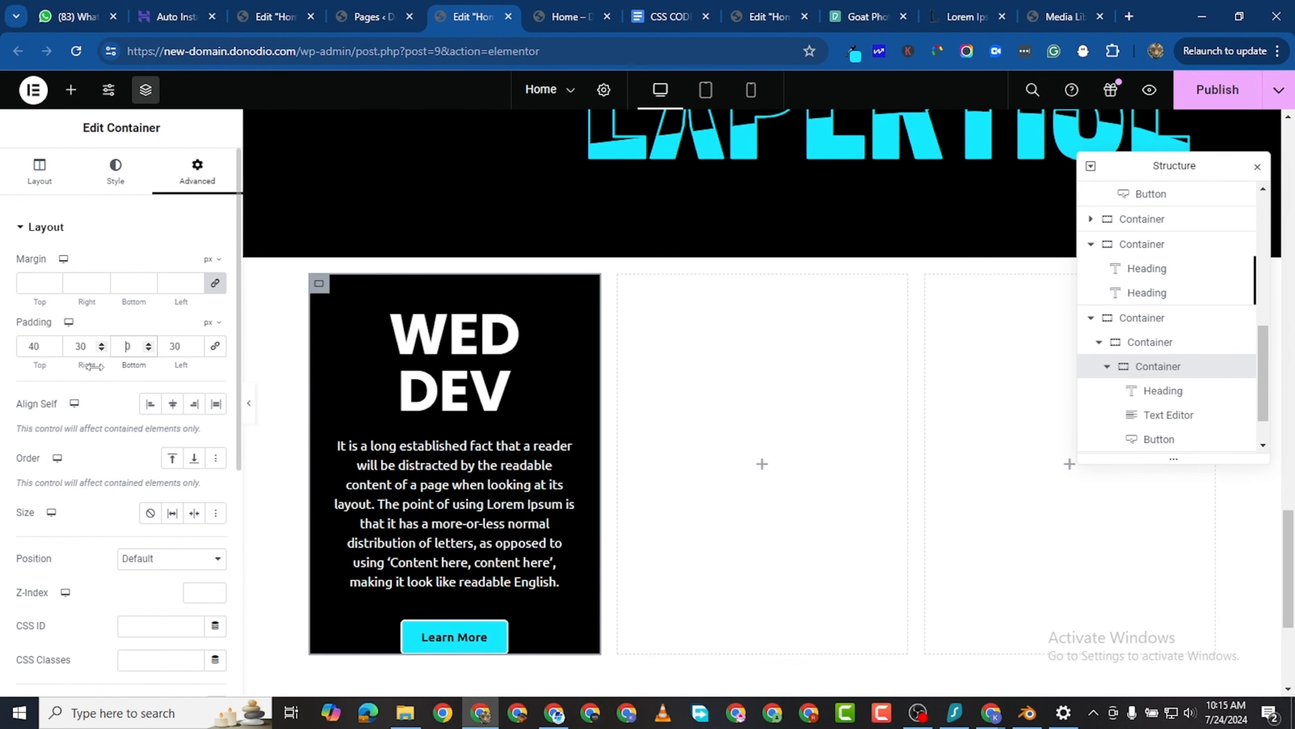
type("5")
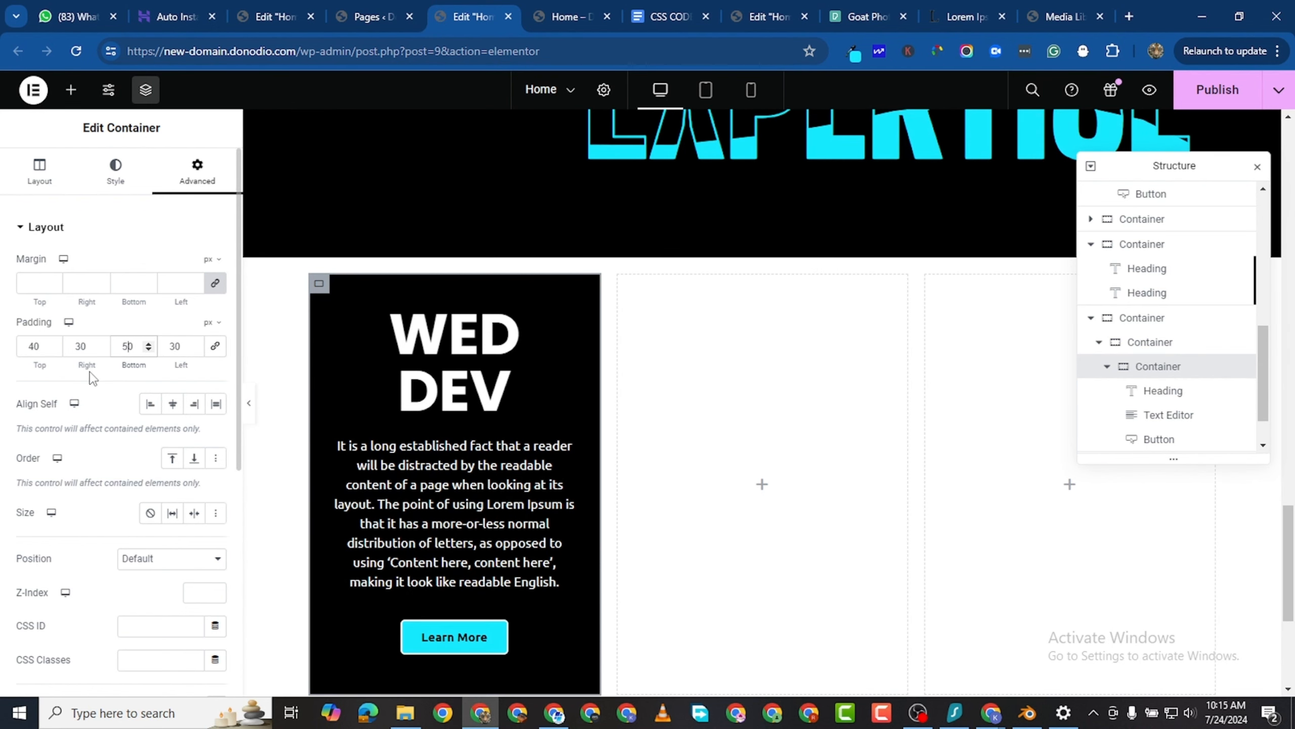
left_click(31, 352)
key("BackSpace")
type("5")
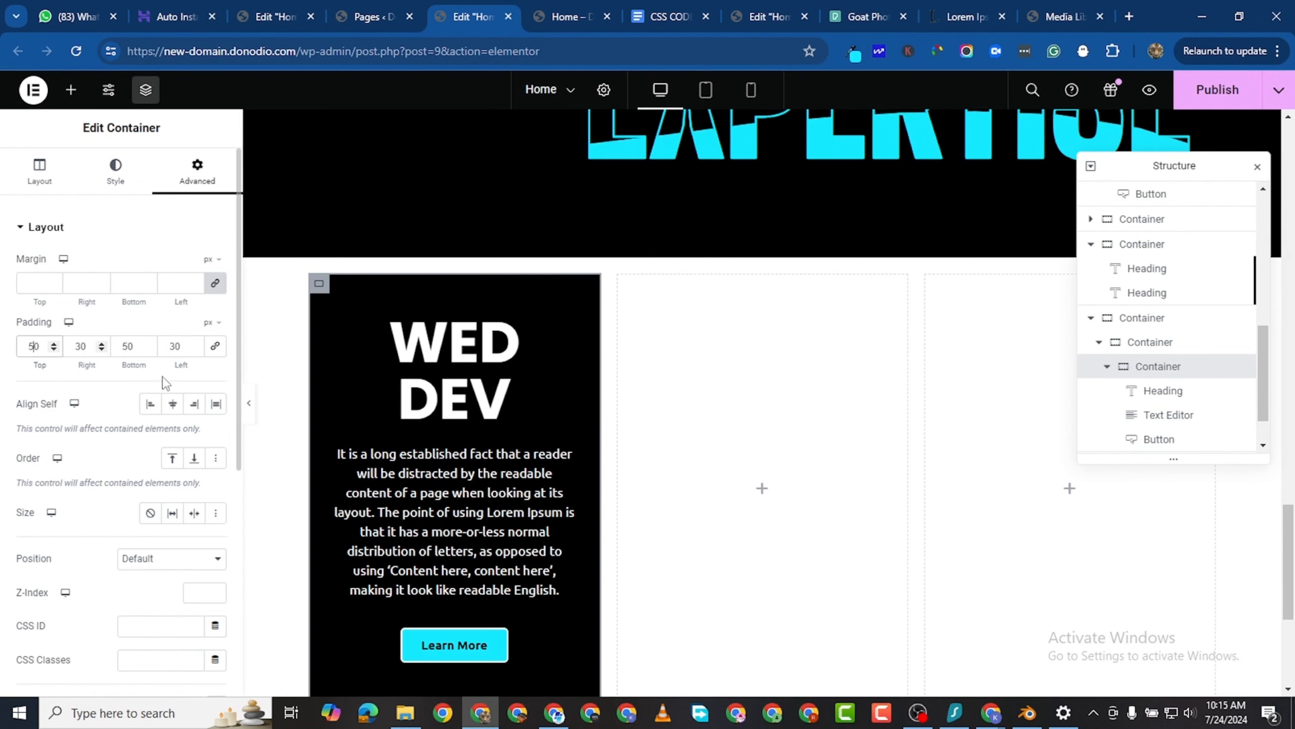
scroll(368, 498, "down", 3)
scroll(490, 480, "up", 3)
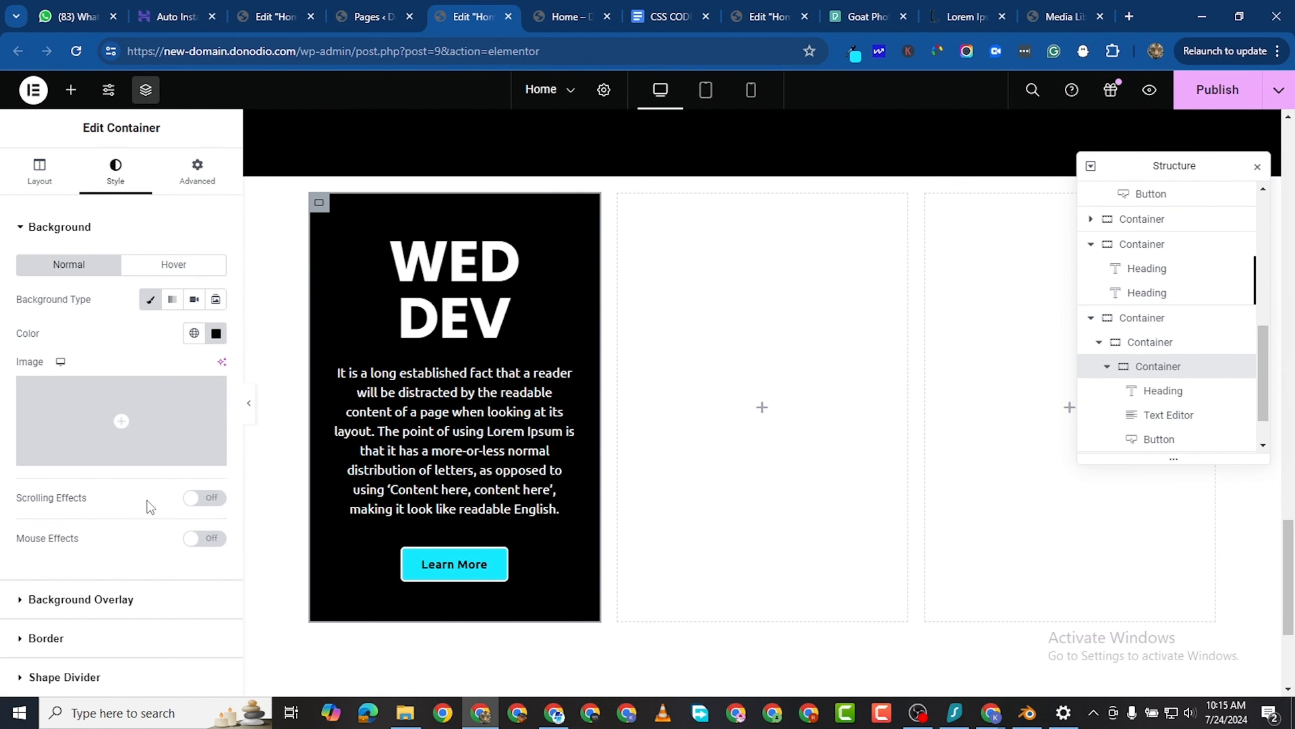
- Give the inner WED DEV card container a solid 2 px border in white (#FFFFFF)
scroll(150, 506, "down", 2)
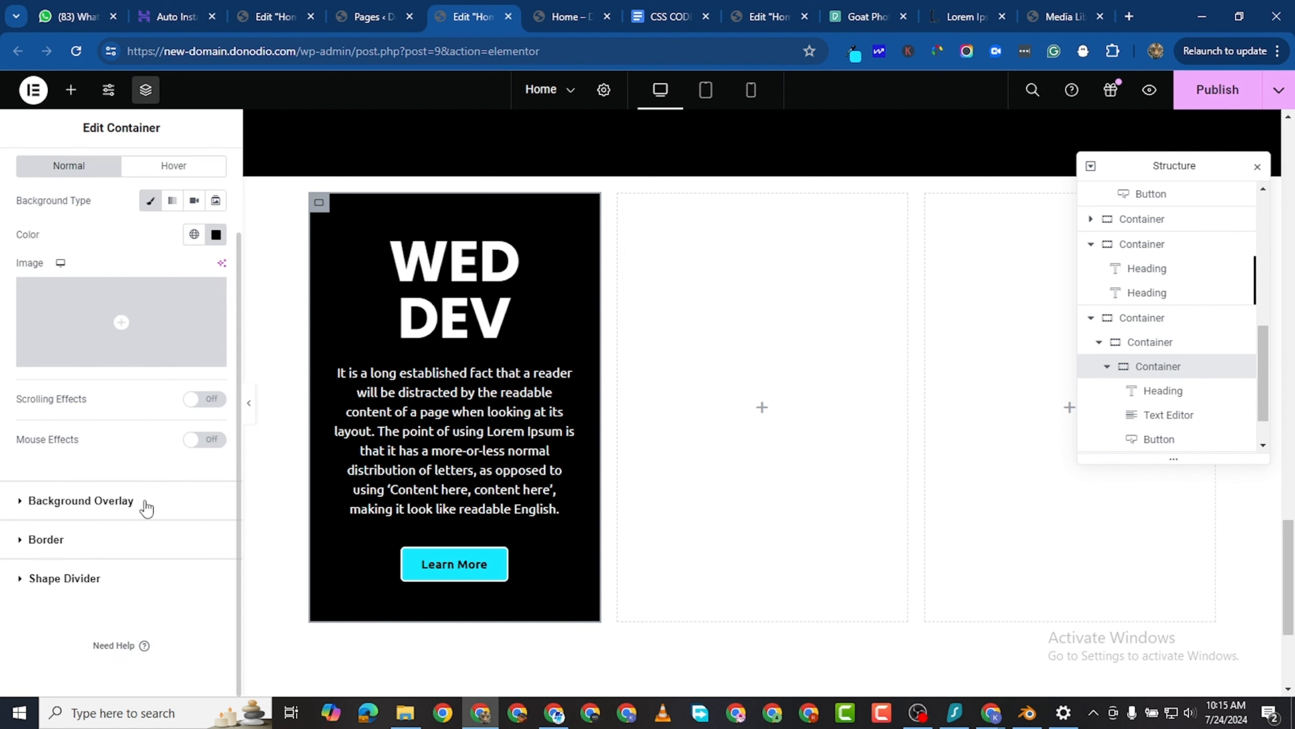
left_click(90, 530)
left_click(169, 379)
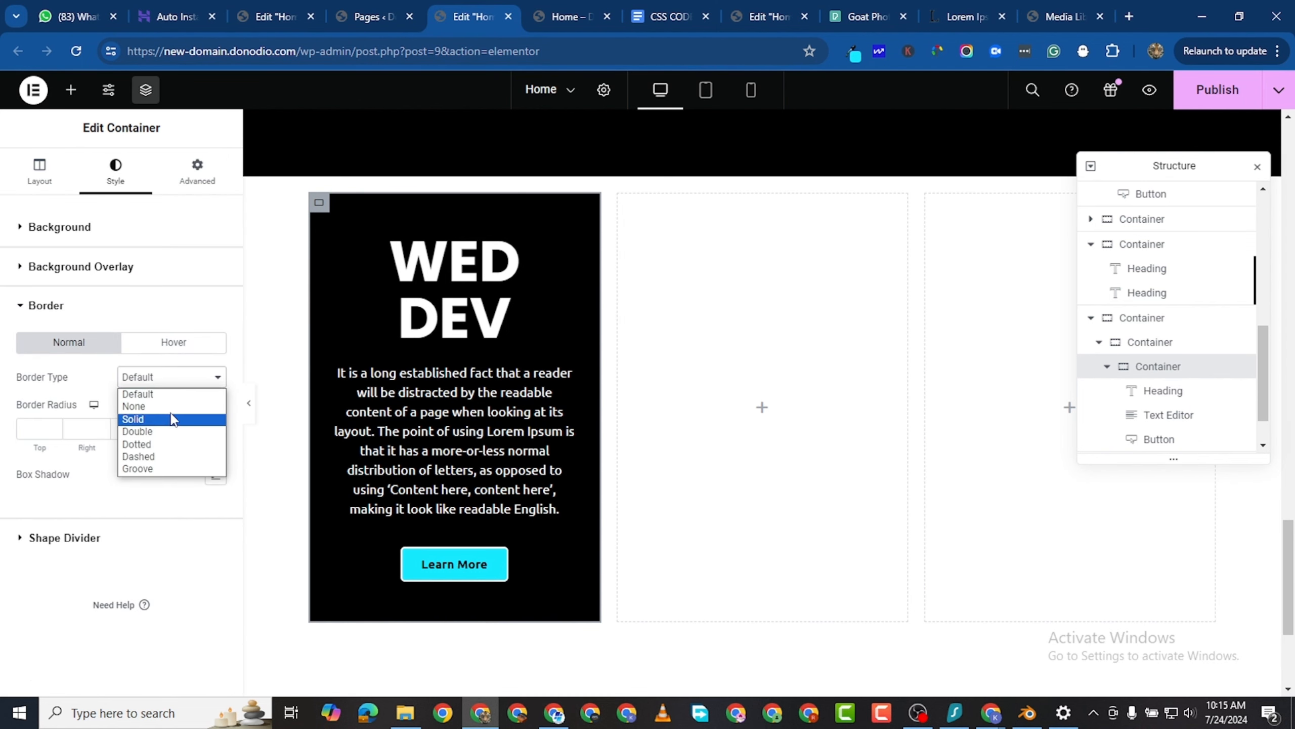
left_click(171, 419)
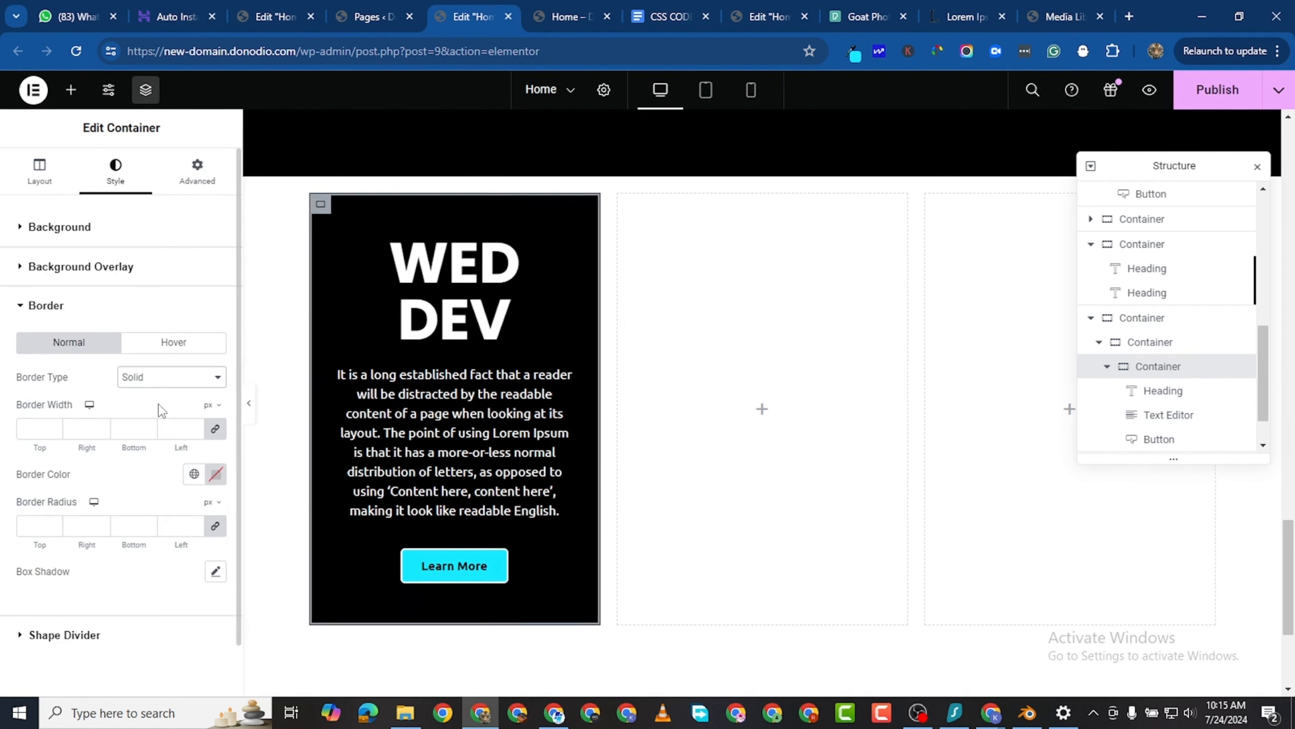
double_click(195, 427)
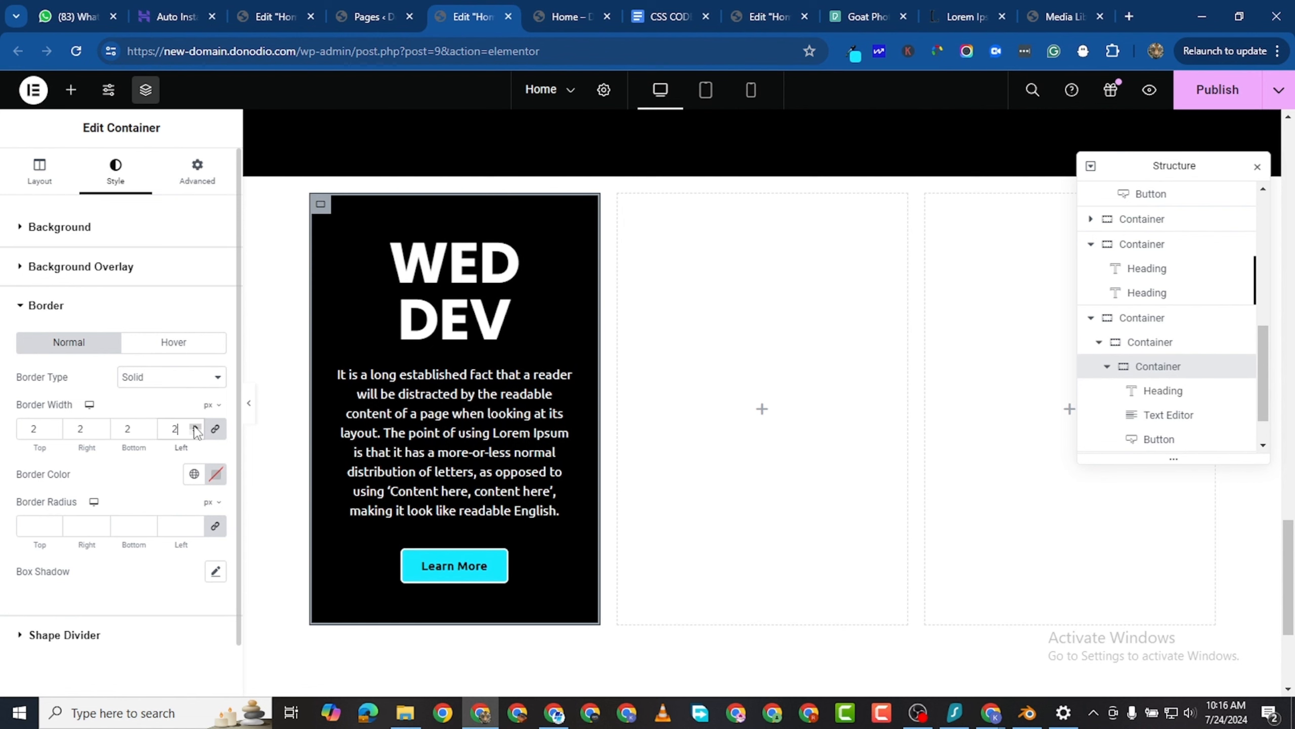
left_click(215, 476)
type("#FFFFFF")
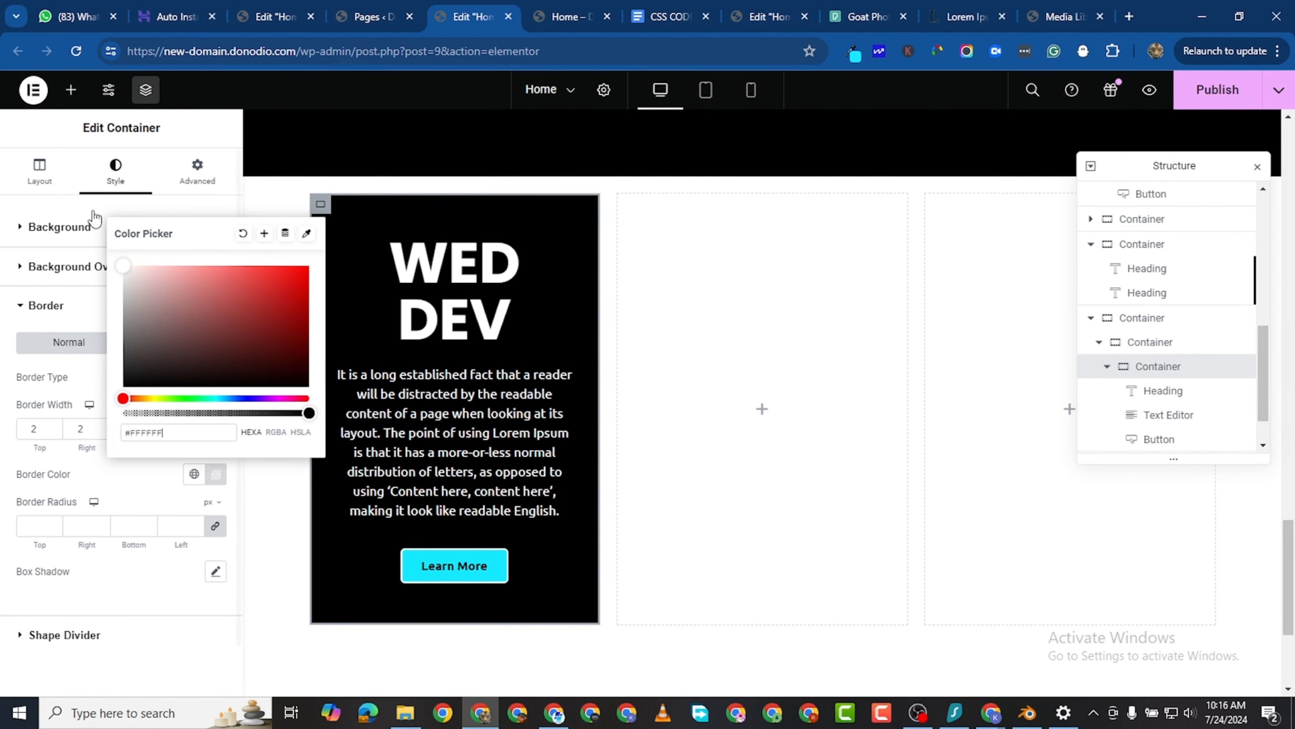
left_click(3, 304)
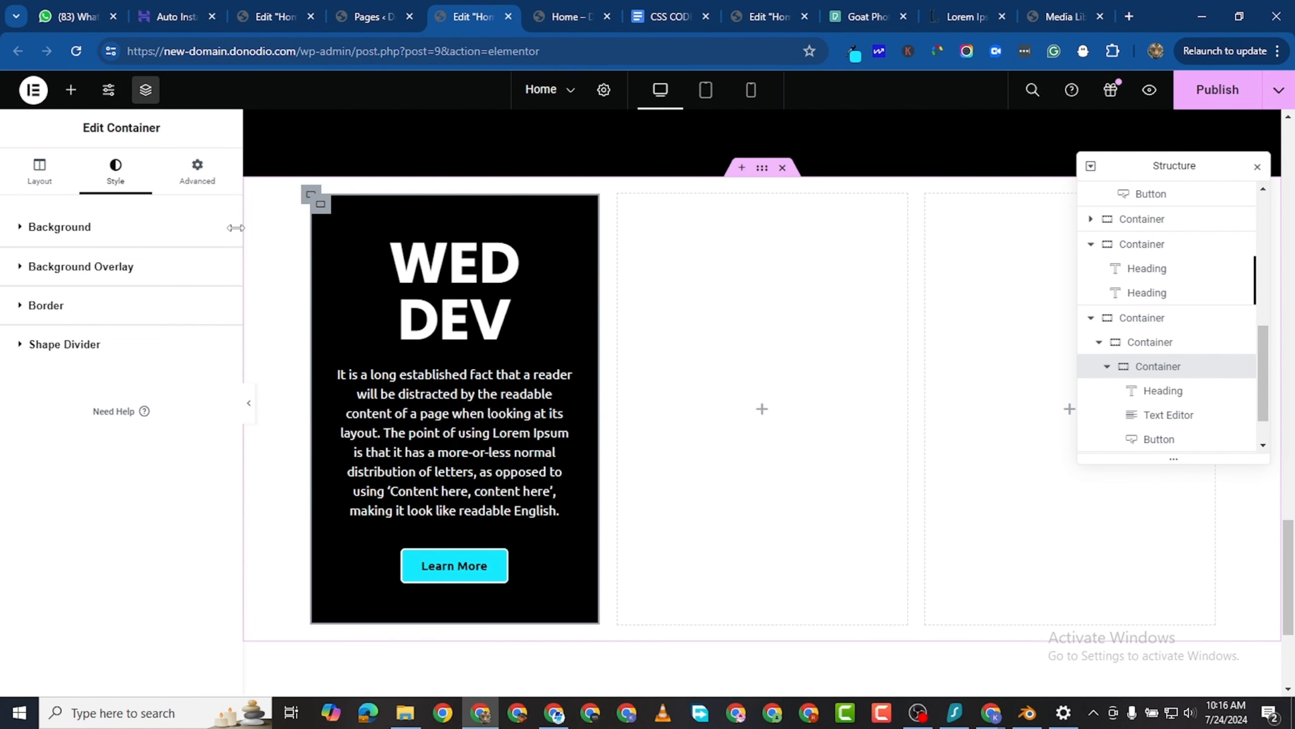
- Set the card container's border width to 3 px on all sides and publish the page
left_click(23, 309)
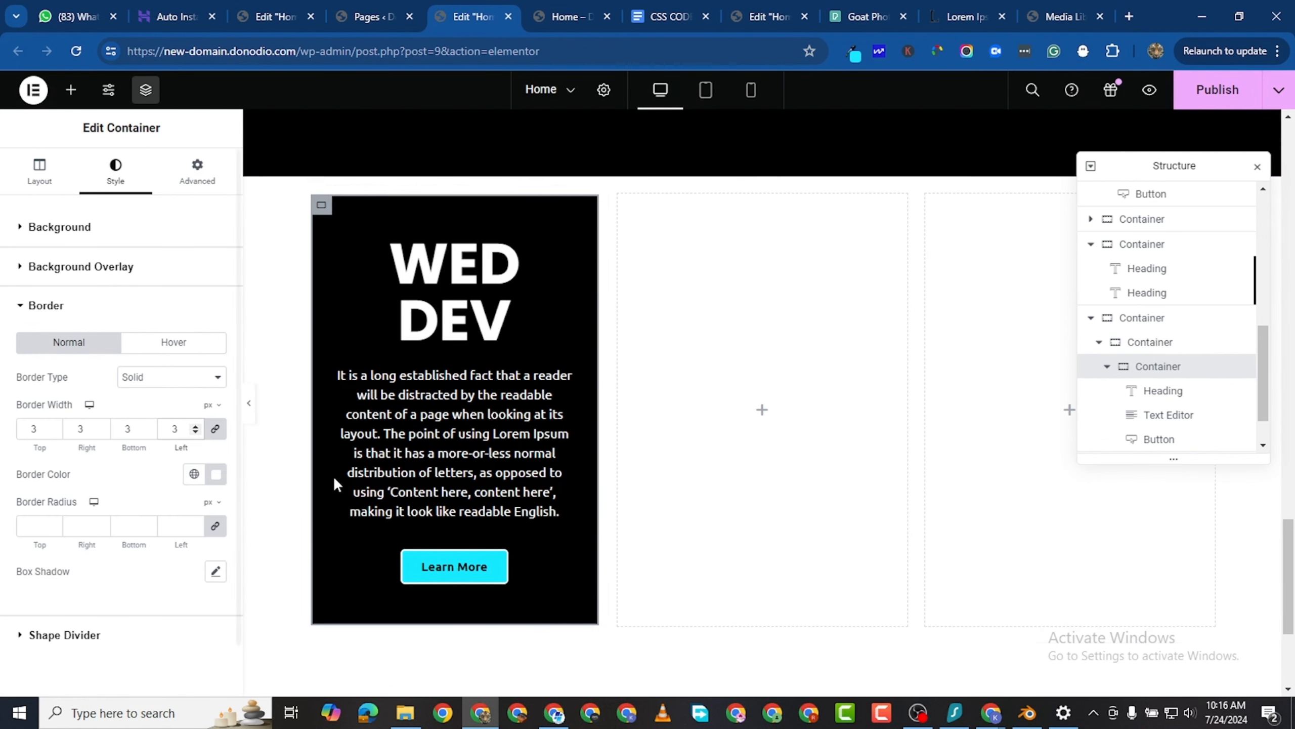
left_click(1190, 90)
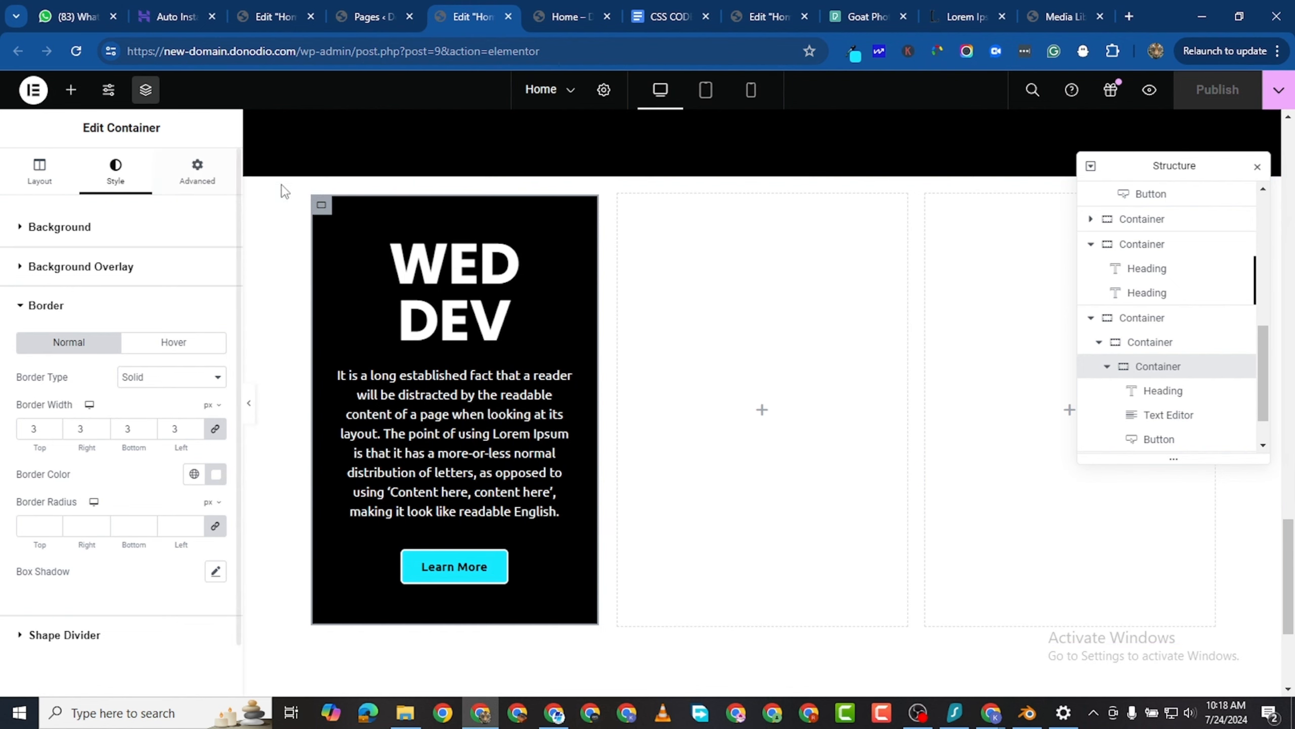
- Set the margin of the outer container around the WED DEV card to 25 px on all sides
left_click(311, 198)
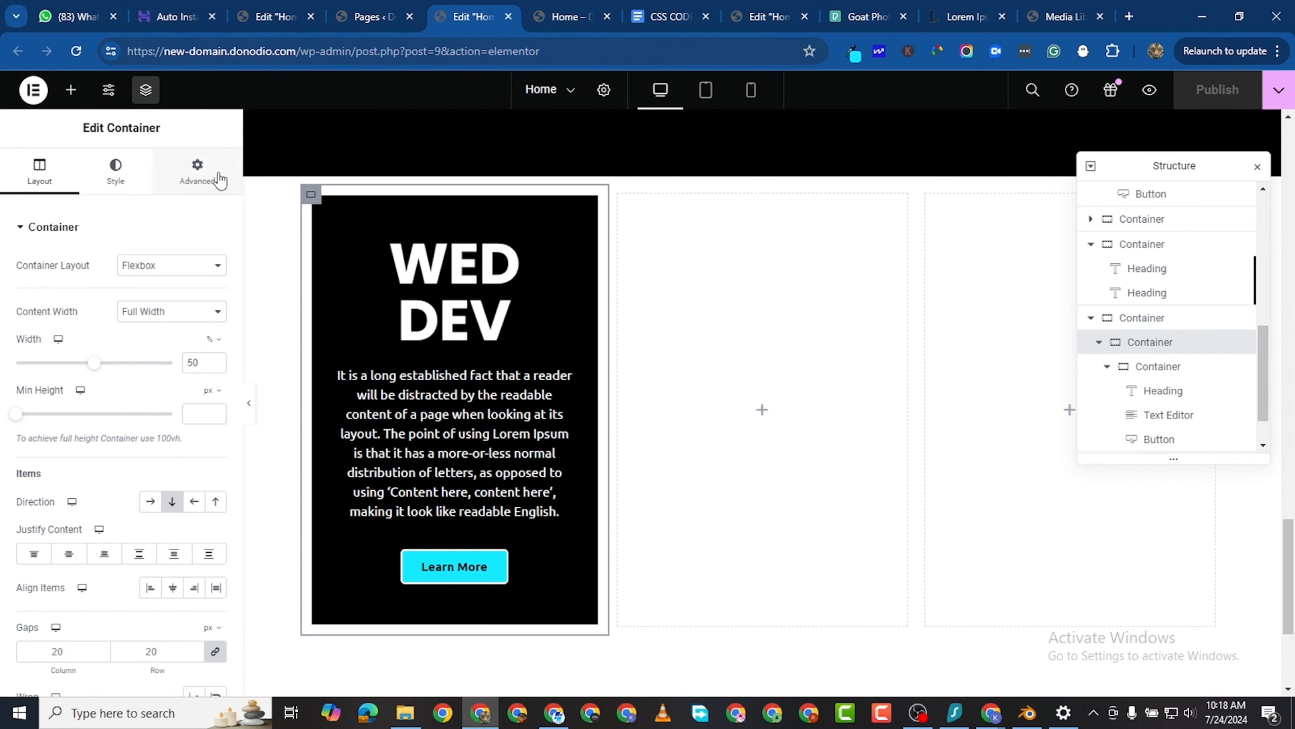
left_click(197, 171)
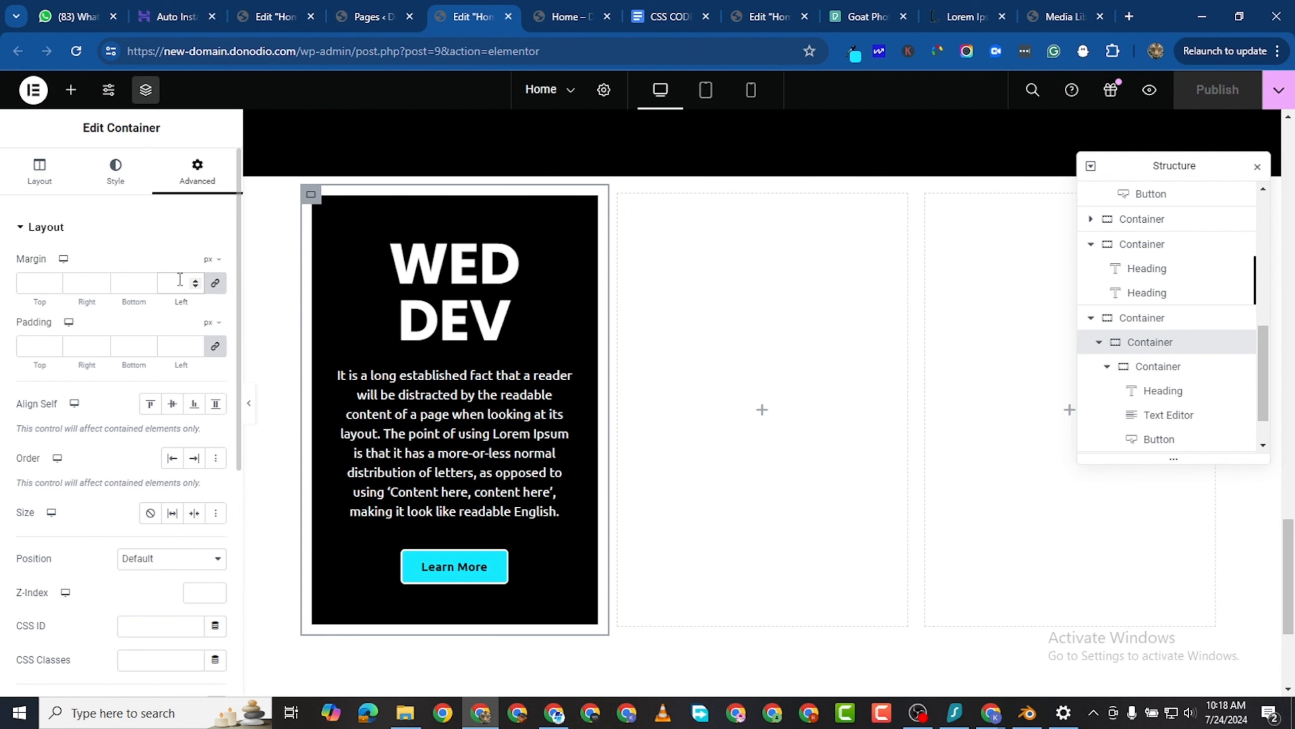
type("25")
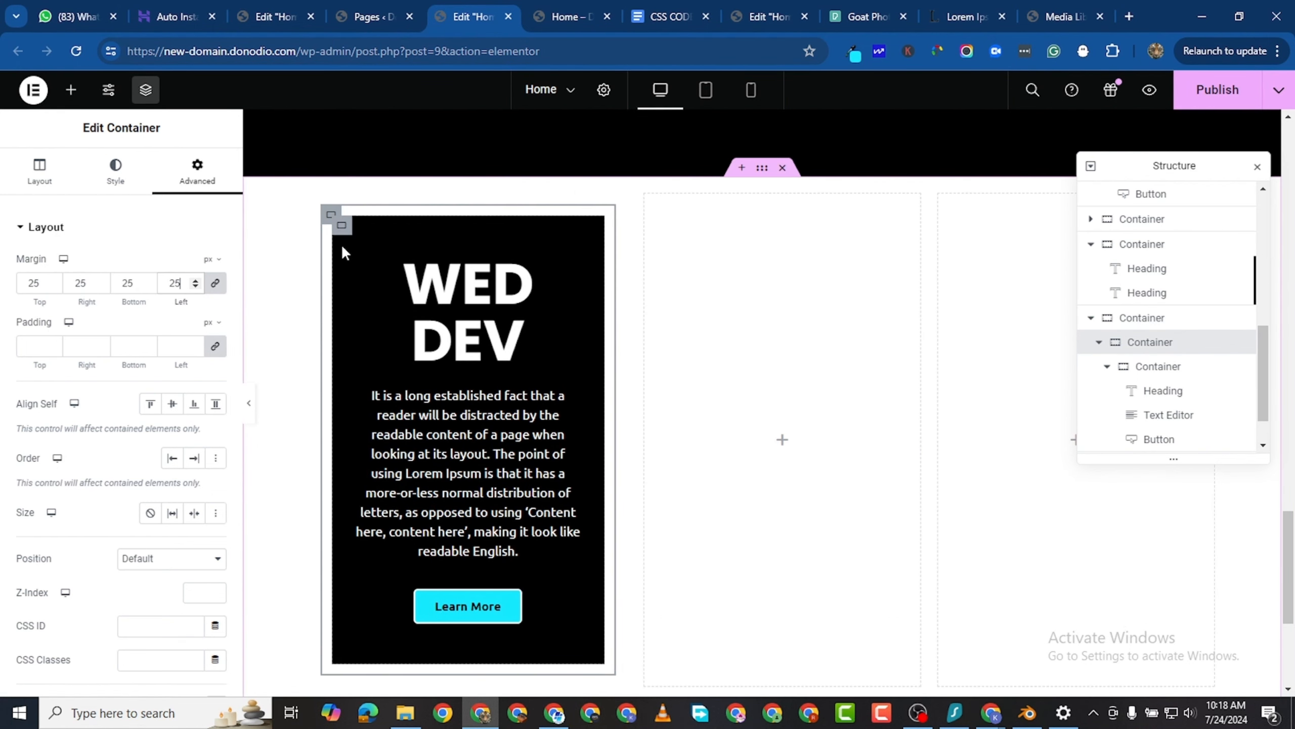
- Paste the copied skewed gradient effect code into the custom CSS of the outer WED DEV card container
scroll(122, 304, "down", 3)
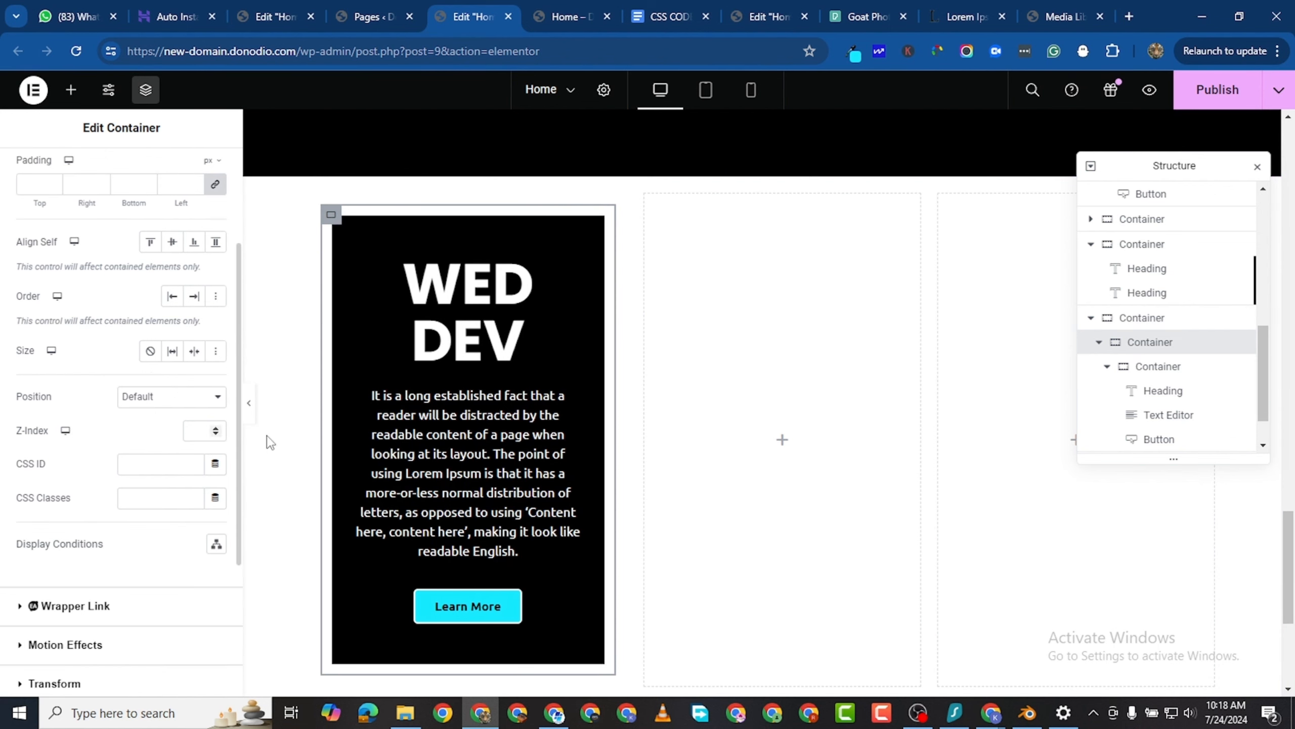
scroll(92, 571, "down", 4)
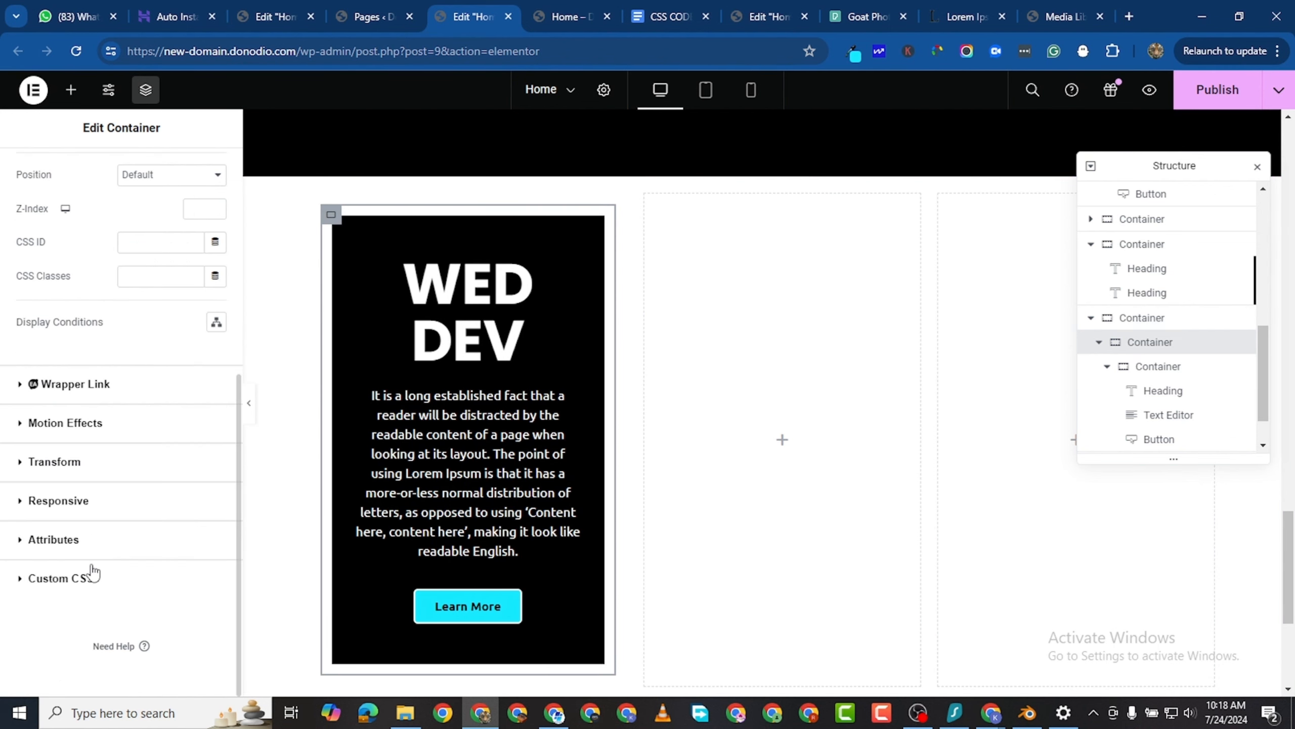
left_click(22, 577)
right_click(57, 515)
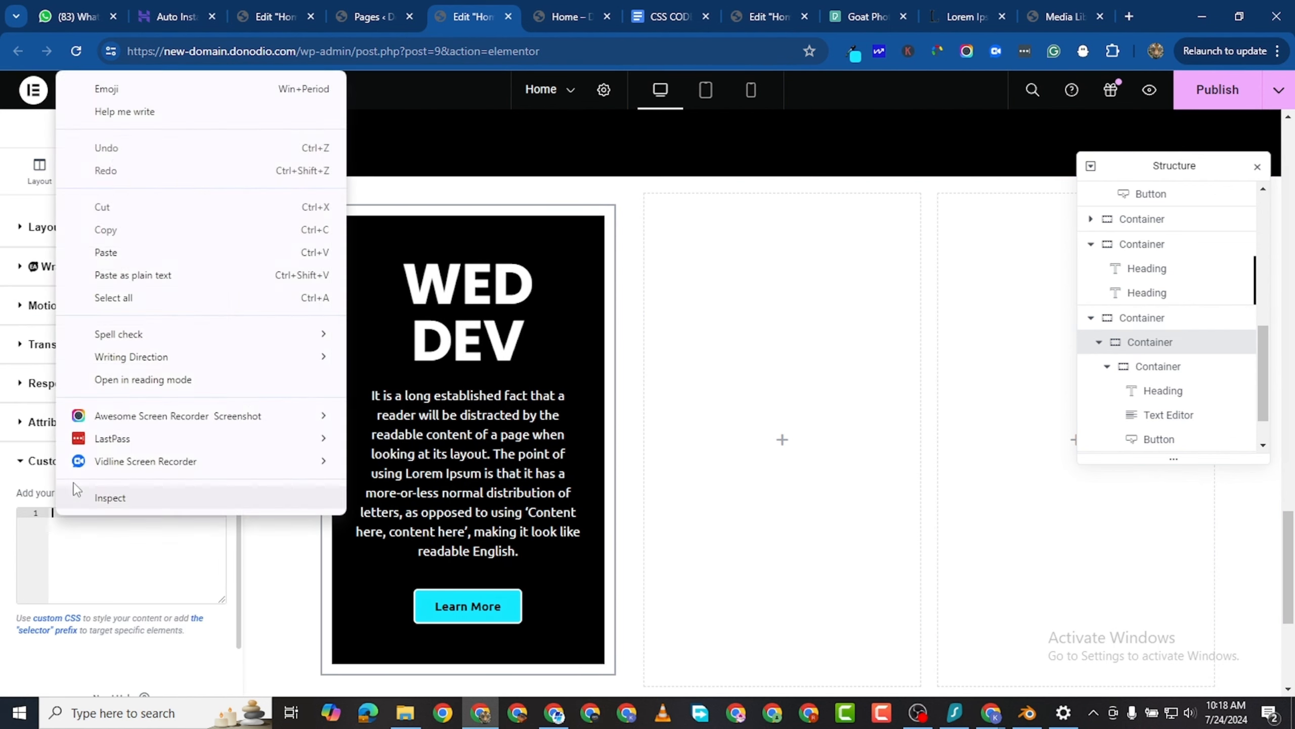
left_click(115, 260)
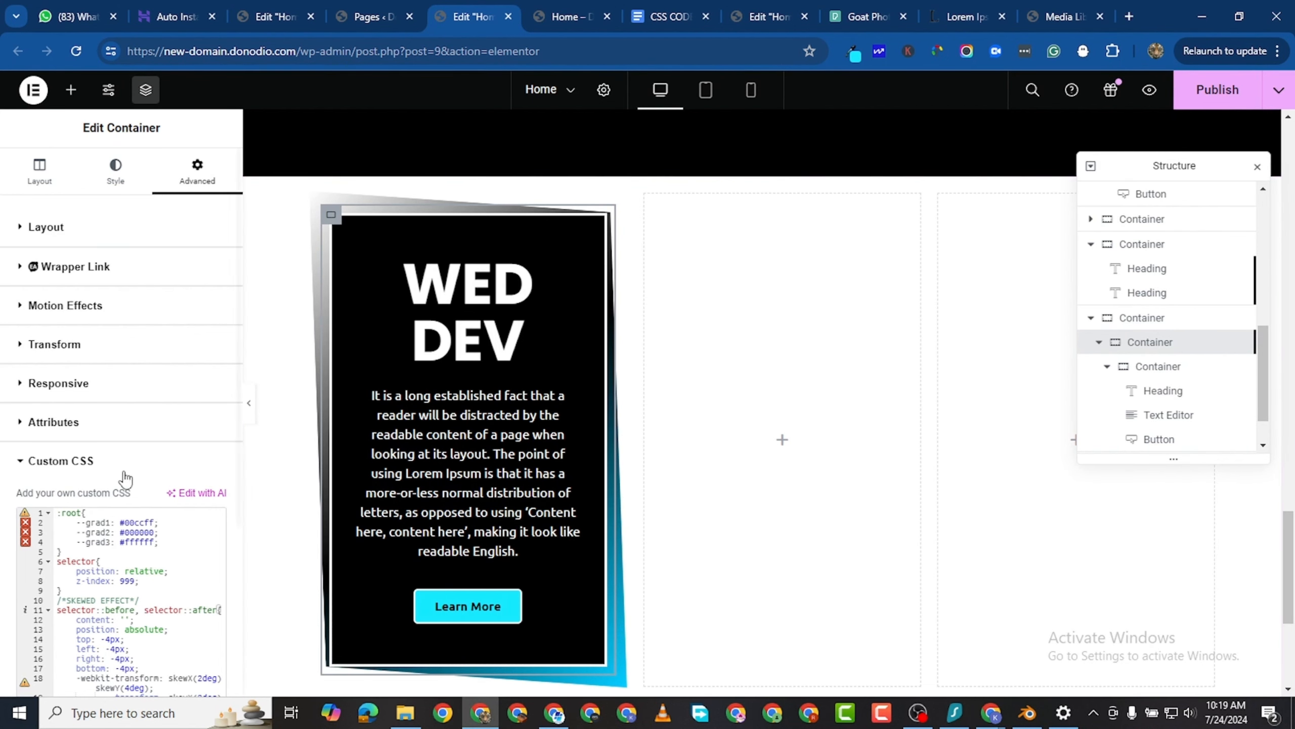
- Add three blank lines below the skewed effect code in the outer WED DEV card container's custom CSS
scroll(123, 479, "down", 5)
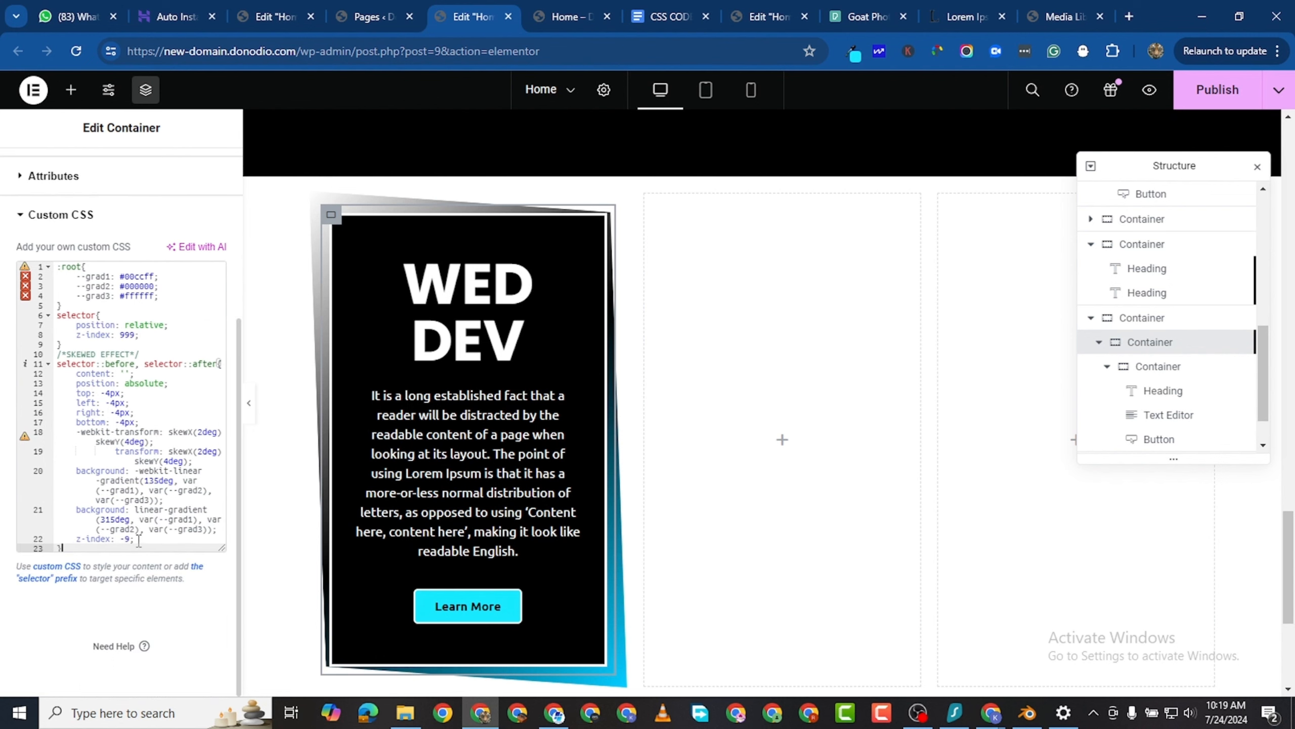
key("Return")
key("Return")
key("Return")
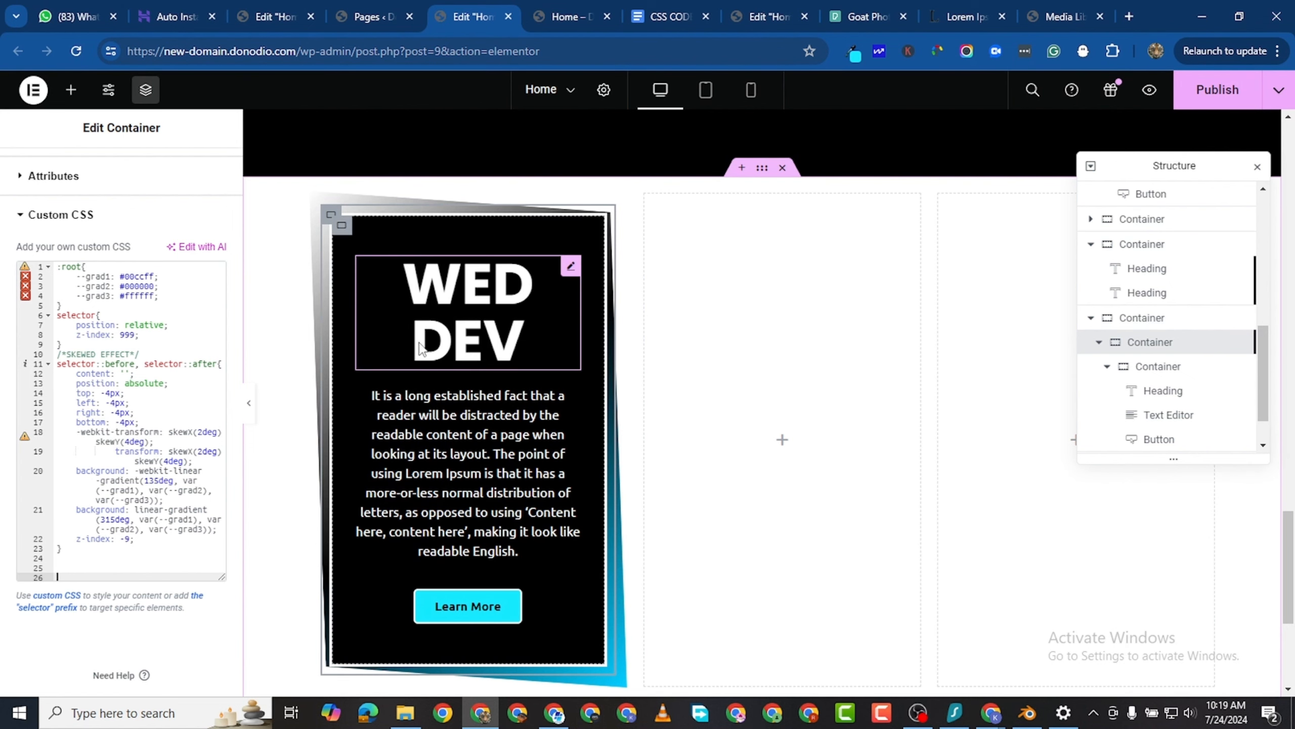
scroll(586, 574, "down", 3)
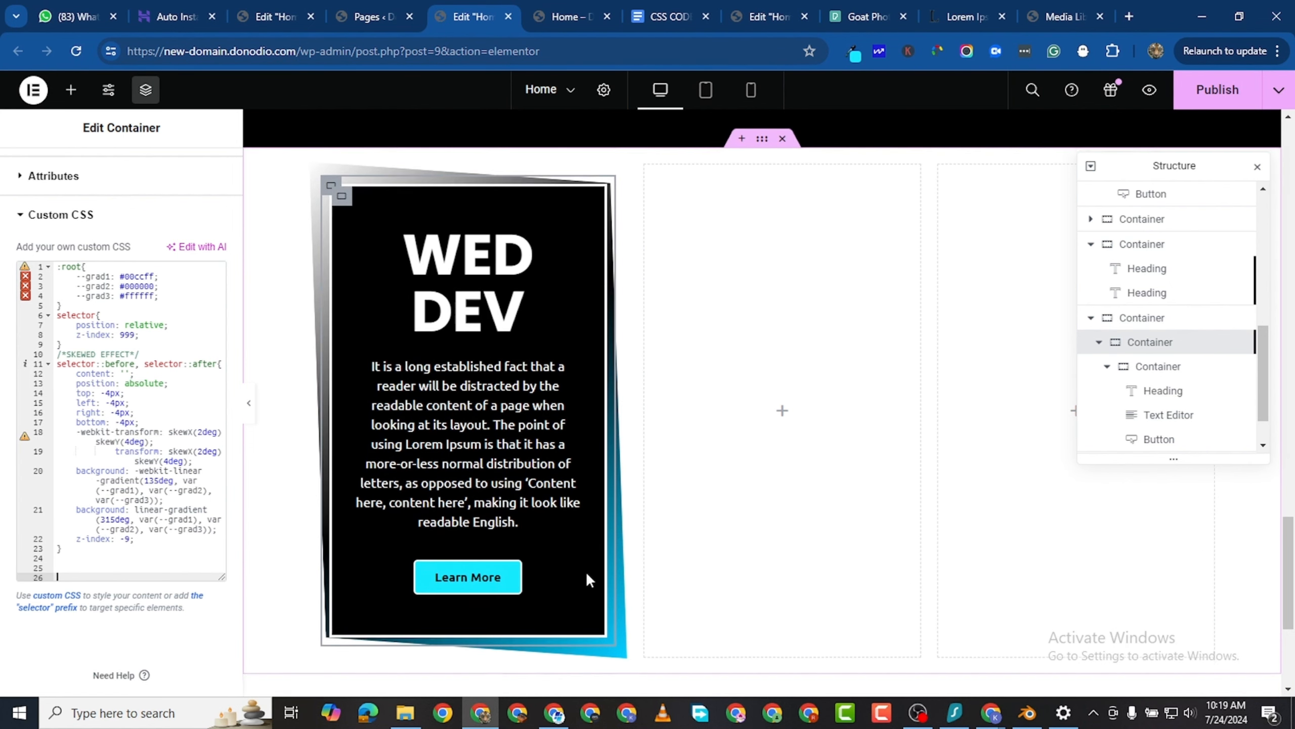
scroll(333, 355, "up", 3)
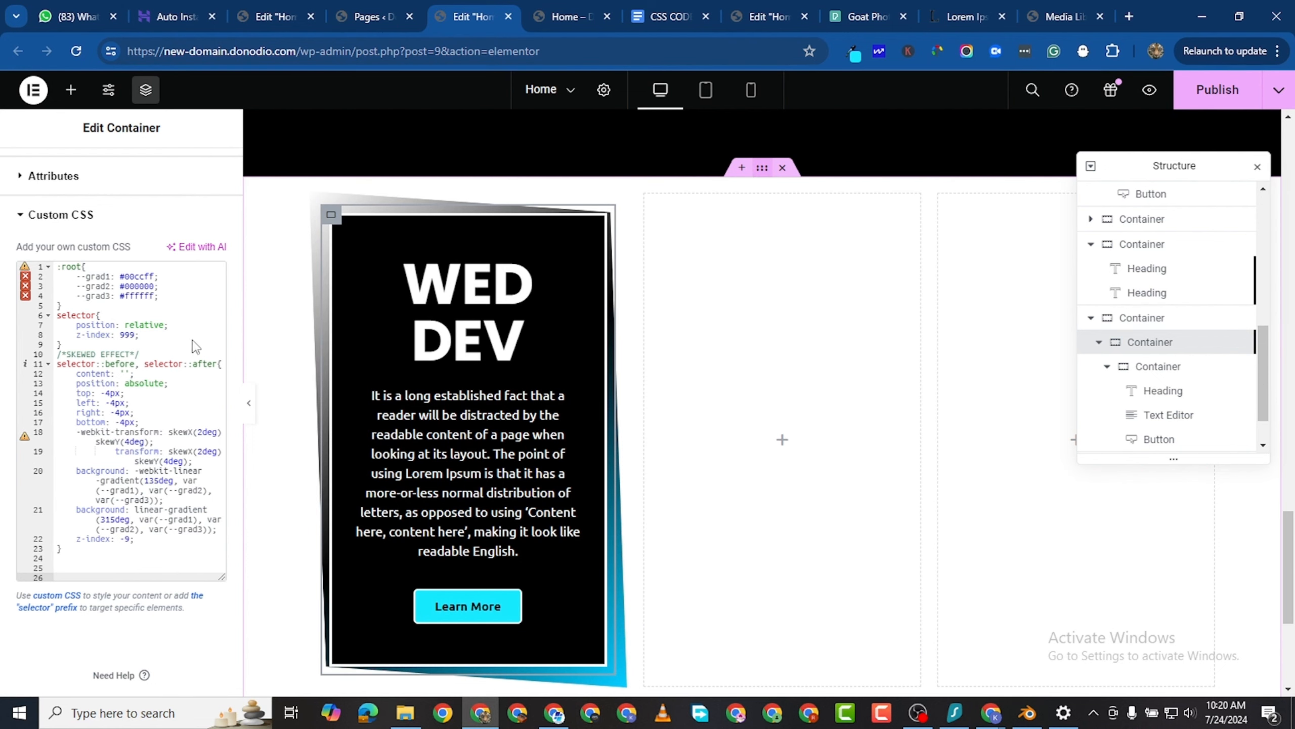
- Give the container holding the three-column row a classic background in black (#000000)
scroll(754, 418, "up", 5)
scroll(734, 449, "down", 3)
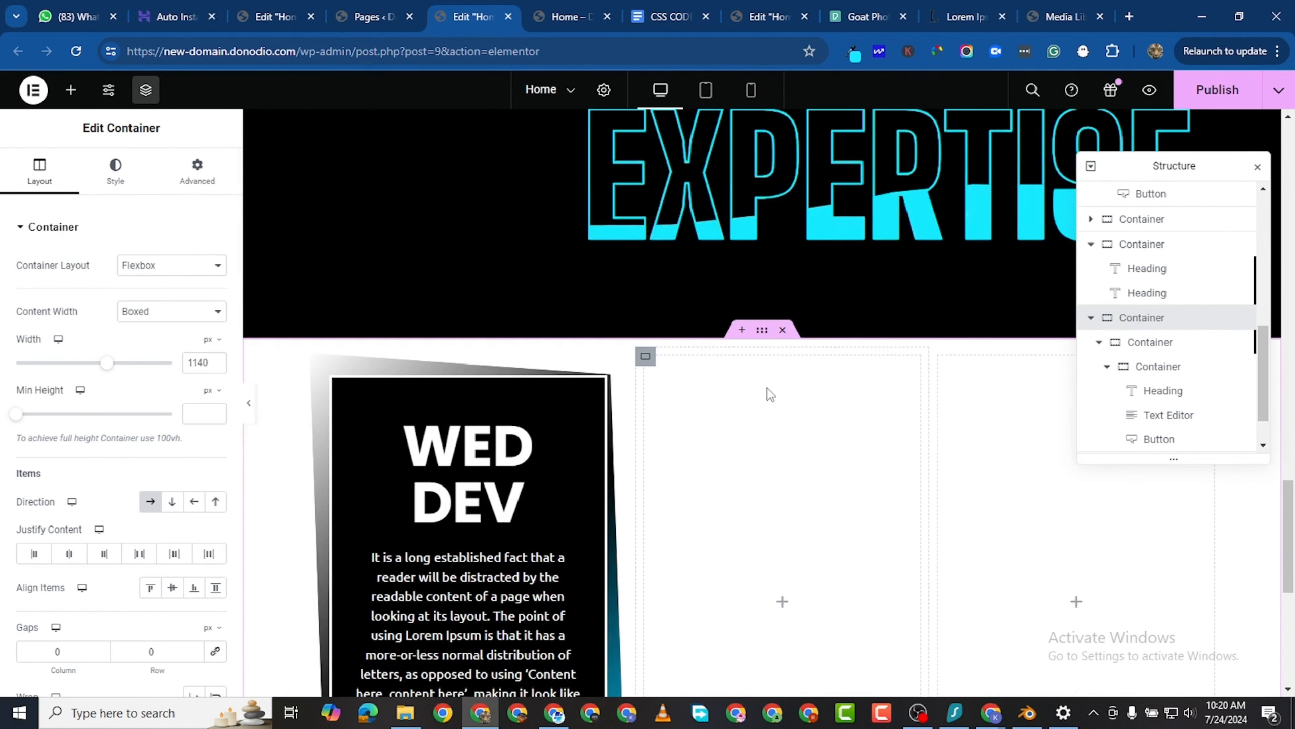
left_click(110, 182)
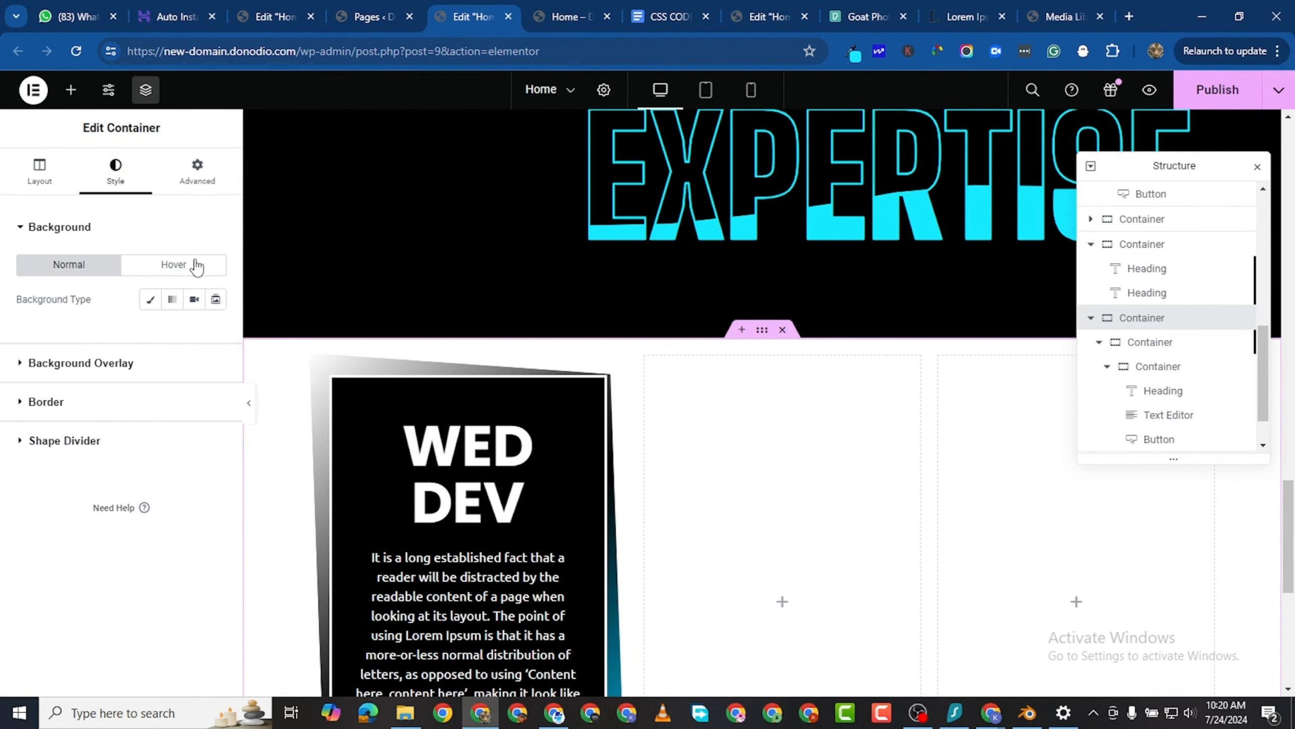
left_click(151, 299)
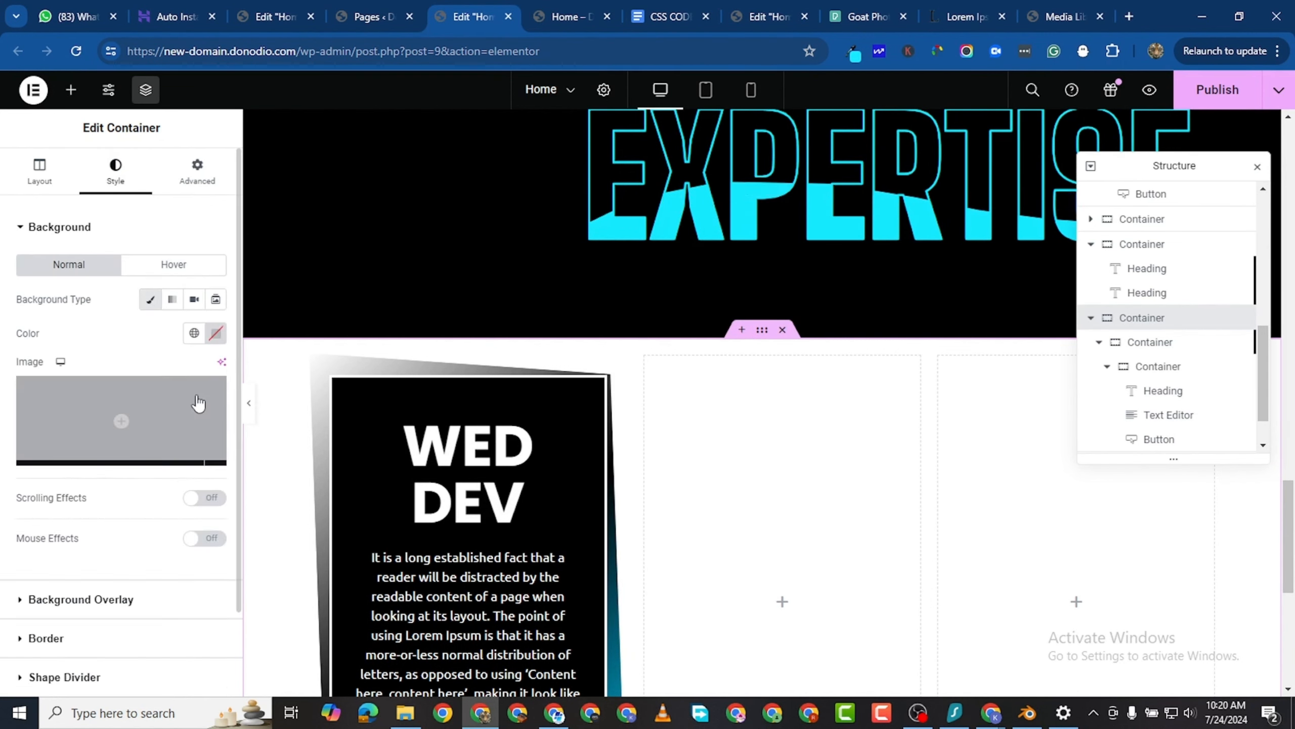
left_click(215, 333)
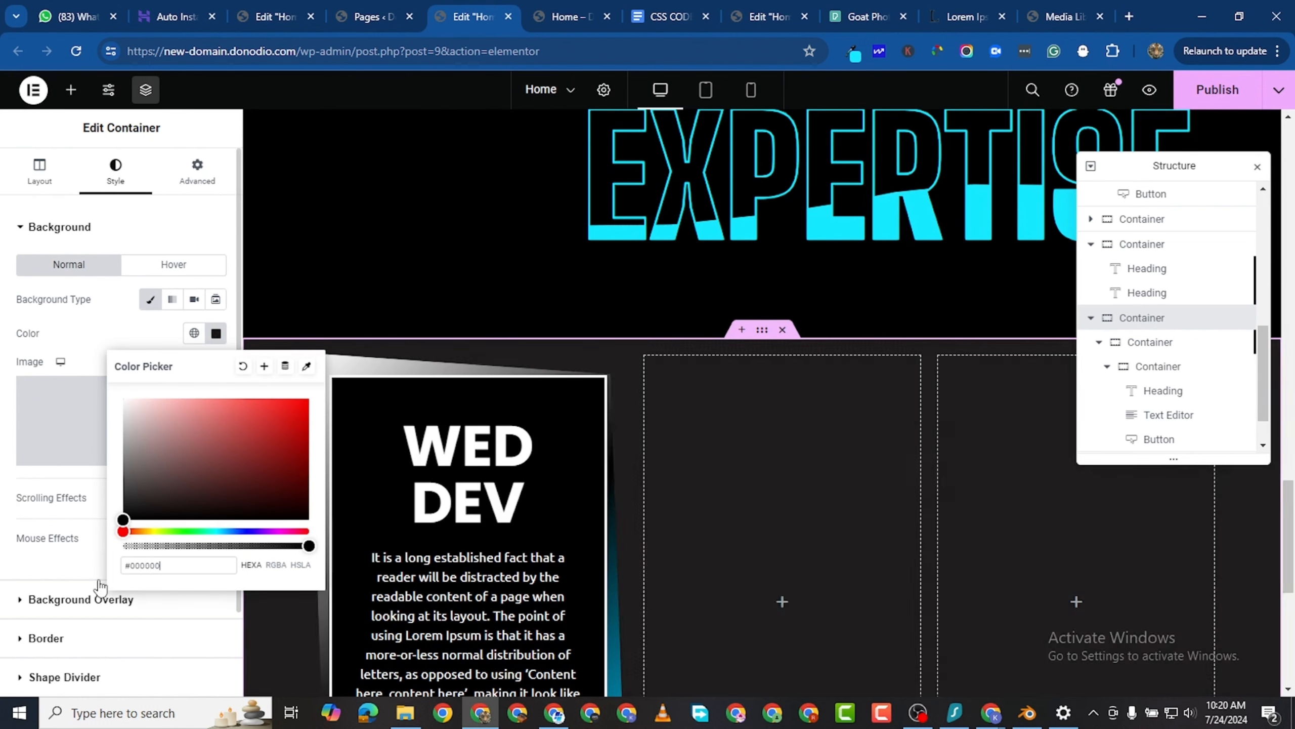
left_click(732, 423)
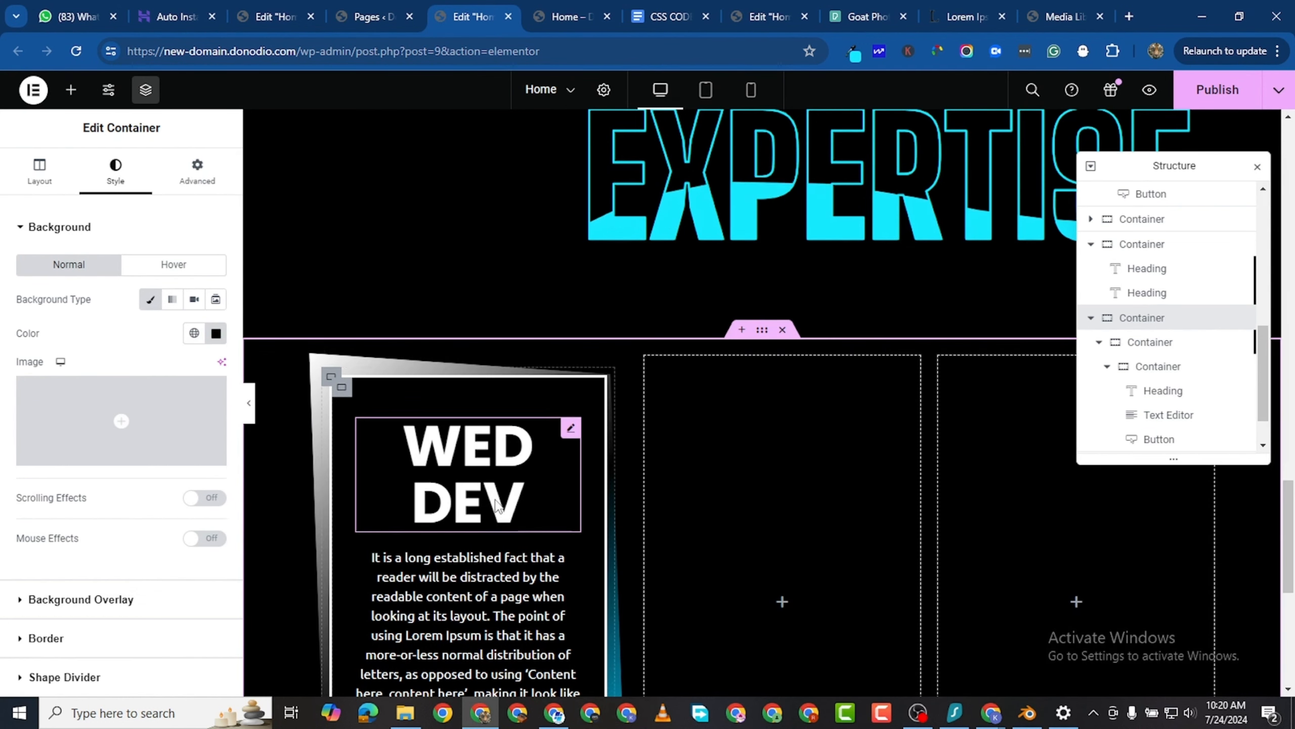
- Reopen the custom CSS of the outer WED DEV card container and review its three gradient color variables
scroll(510, 490, "down", 3)
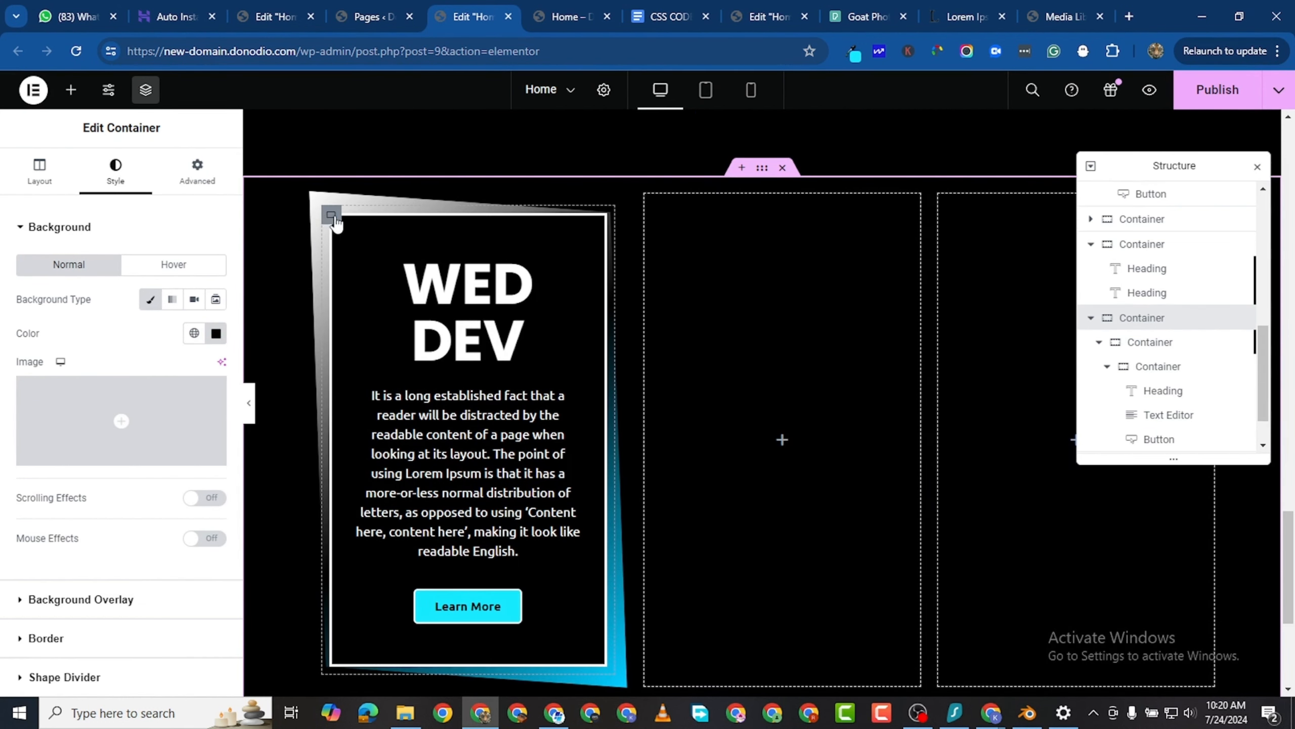
left_click(196, 171)
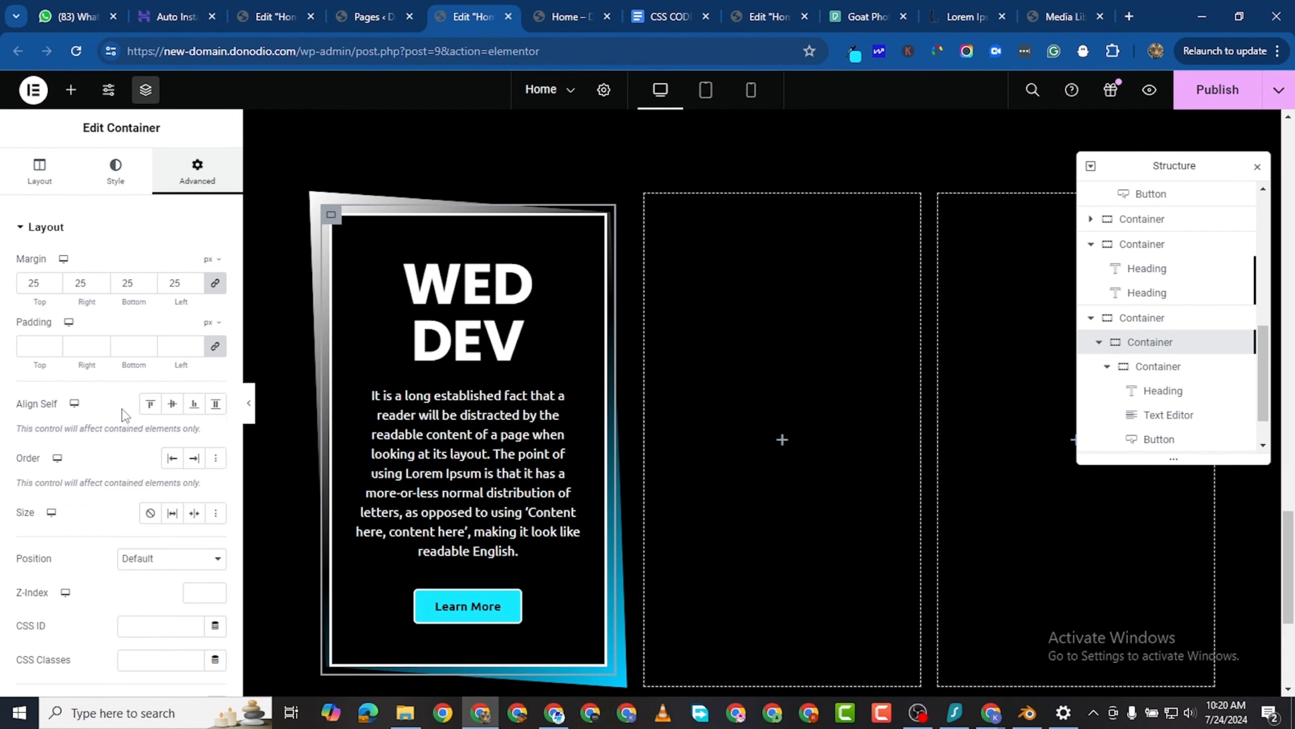
scroll(107, 484, "down", 6)
left_click(28, 582)
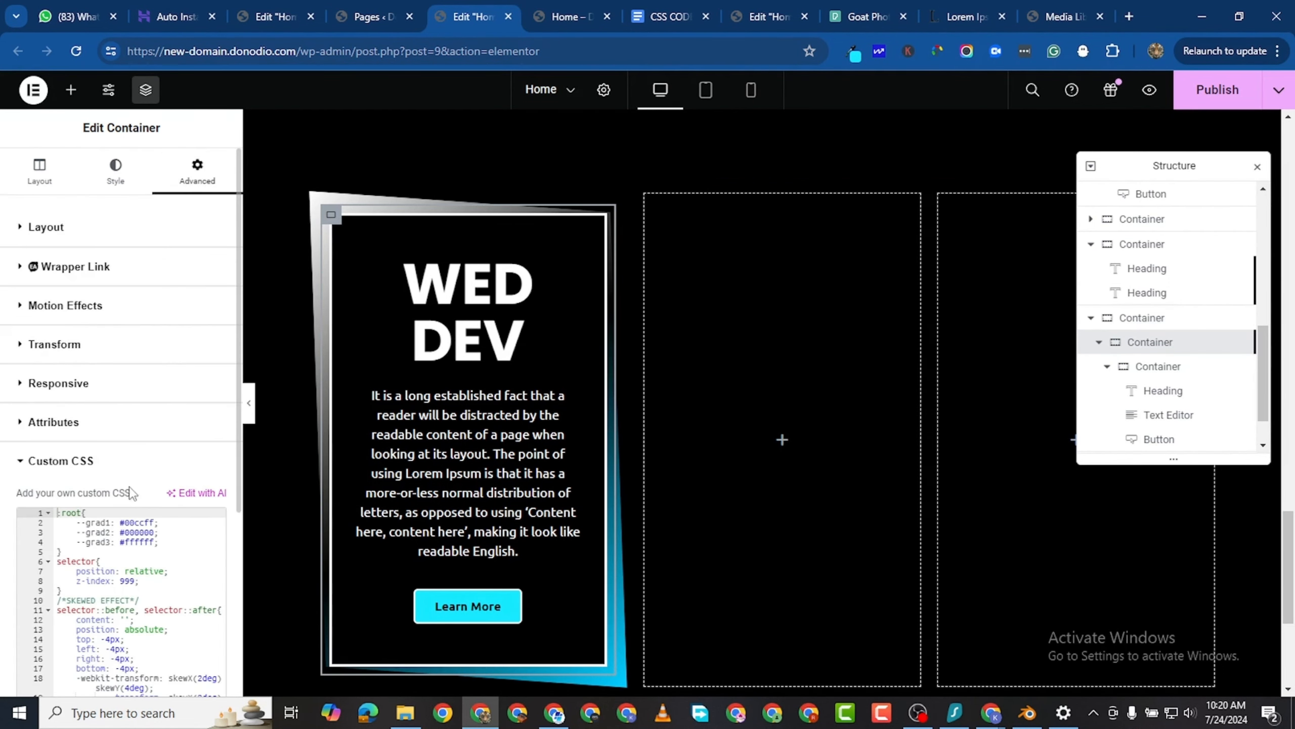
scroll(123, 510, "down", 3)
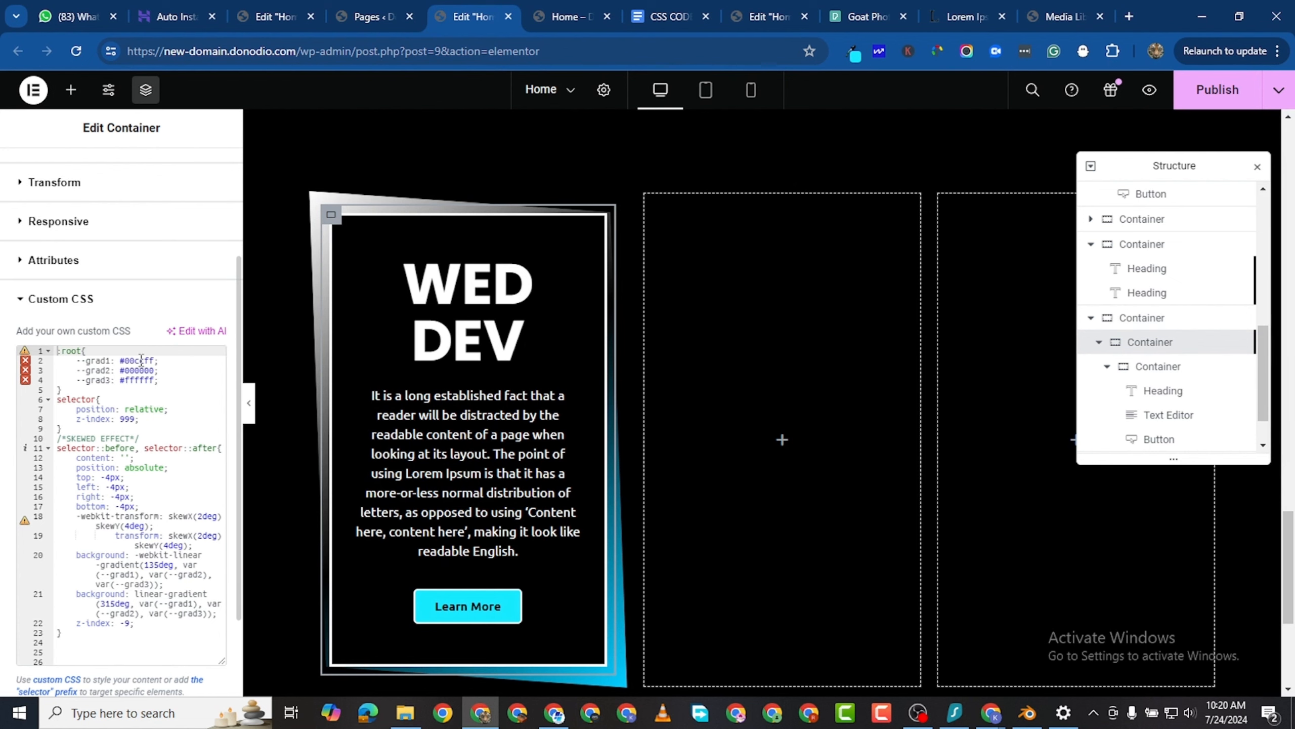
left_click(140, 369)
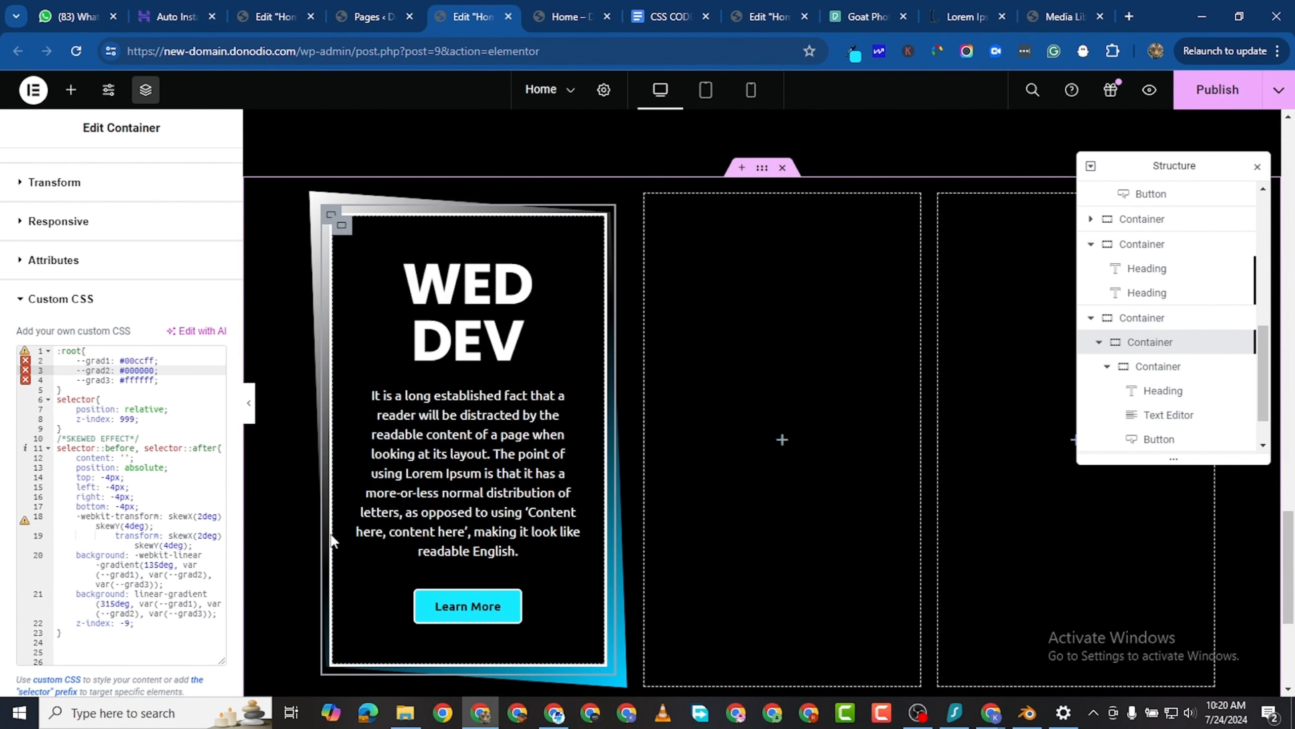
left_click(141, 381)
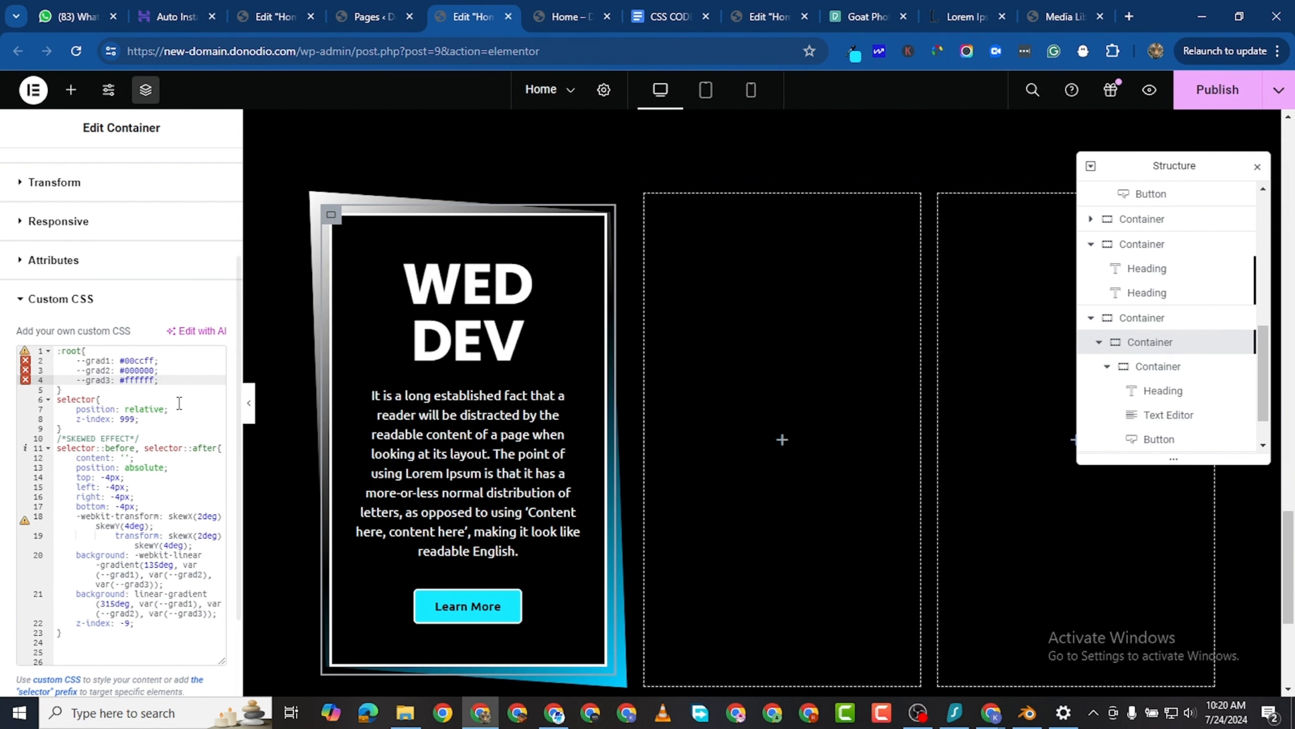
left_click(139, 360)
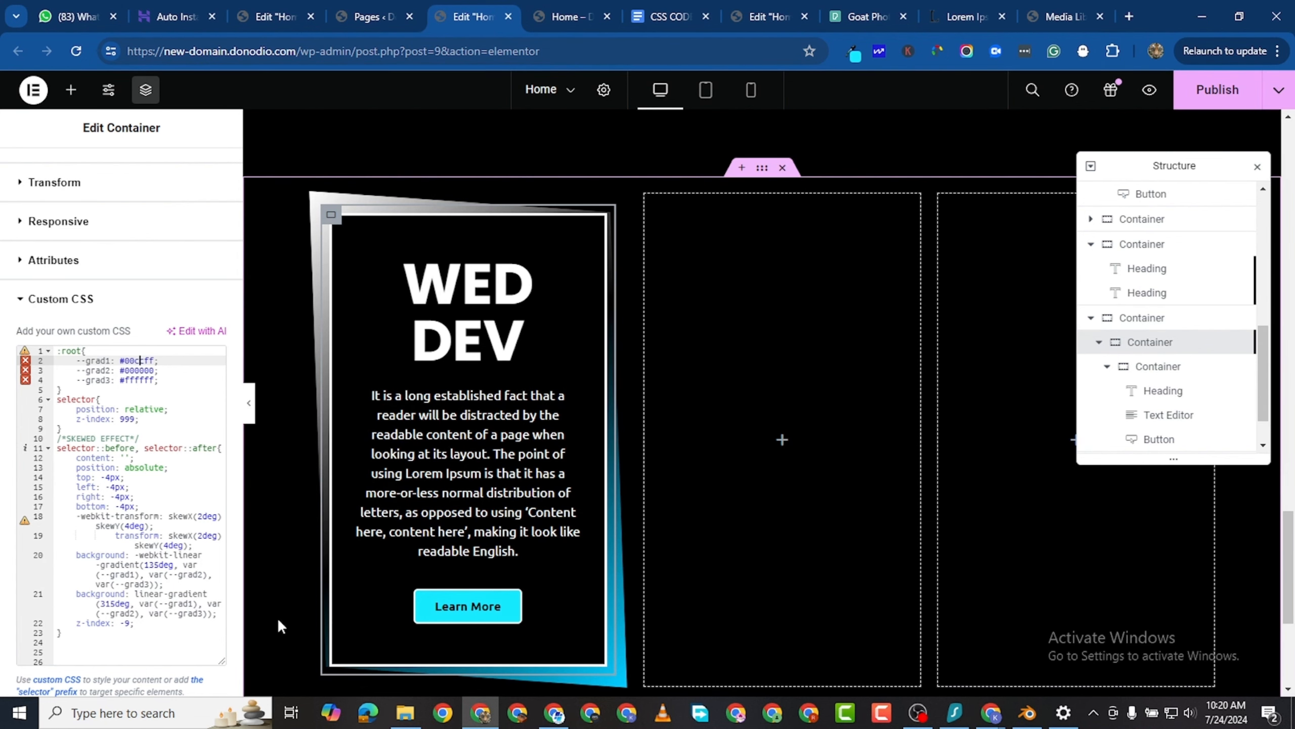
- Paste the copied blur effect code, with a 50px blur on selector::after, below the skewed effect code
scroll(137, 564, "up", 3)
scroll(137, 564, "down", 5)
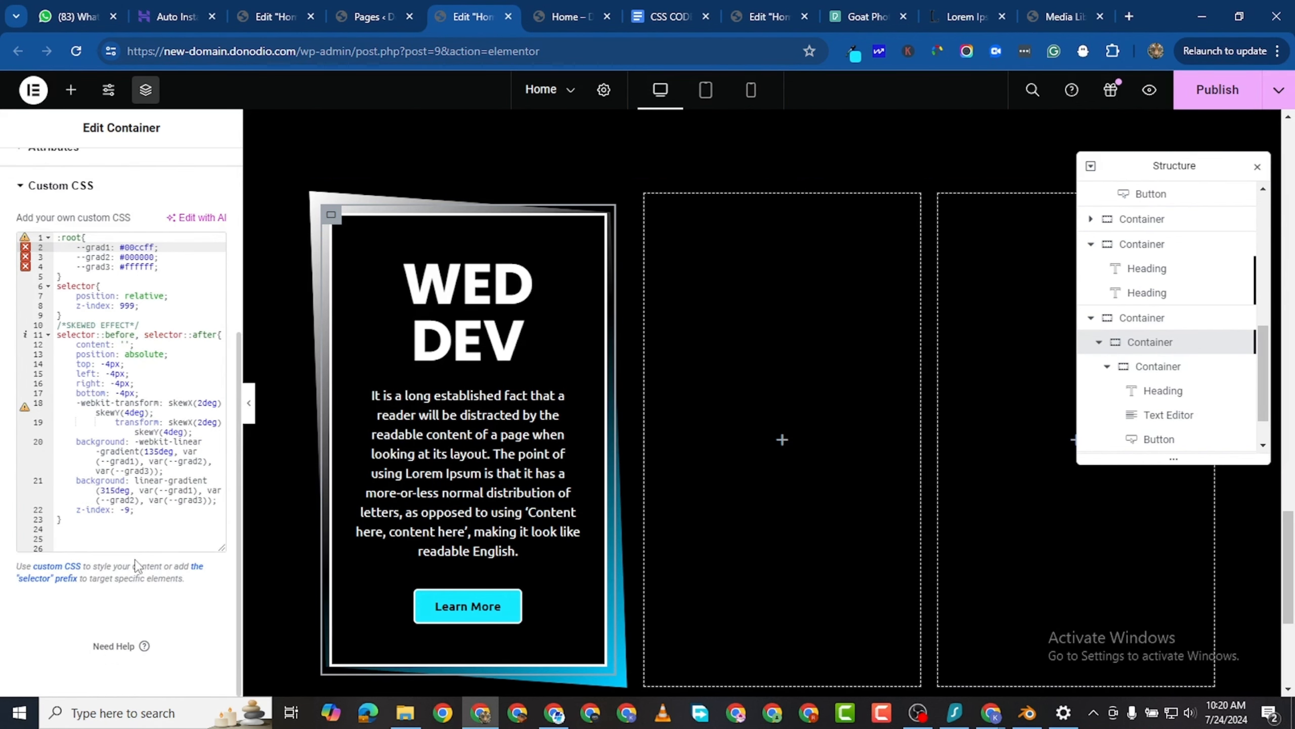
left_click(88, 542)
key("Return")
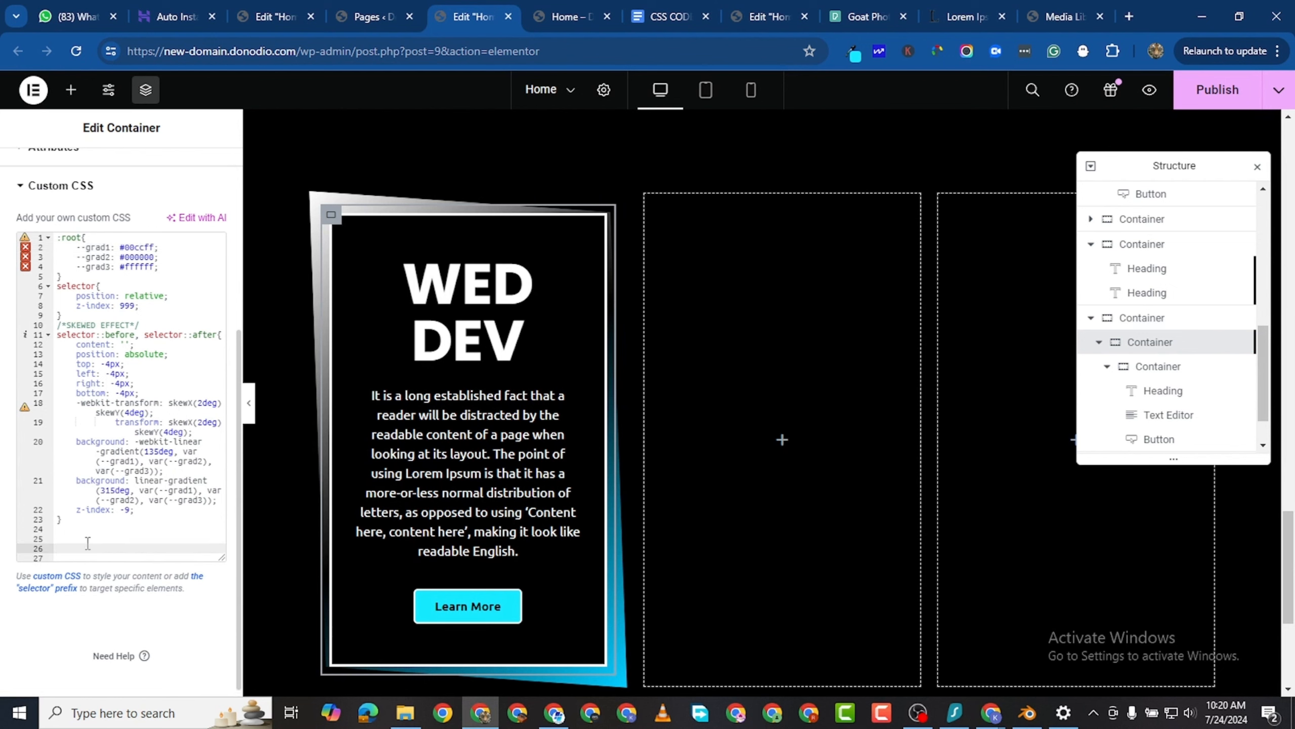
type("/*BLUR EFFECT*/ selector::after{     -webkit-filter: blur(50px);             filter: blur(50px); }")
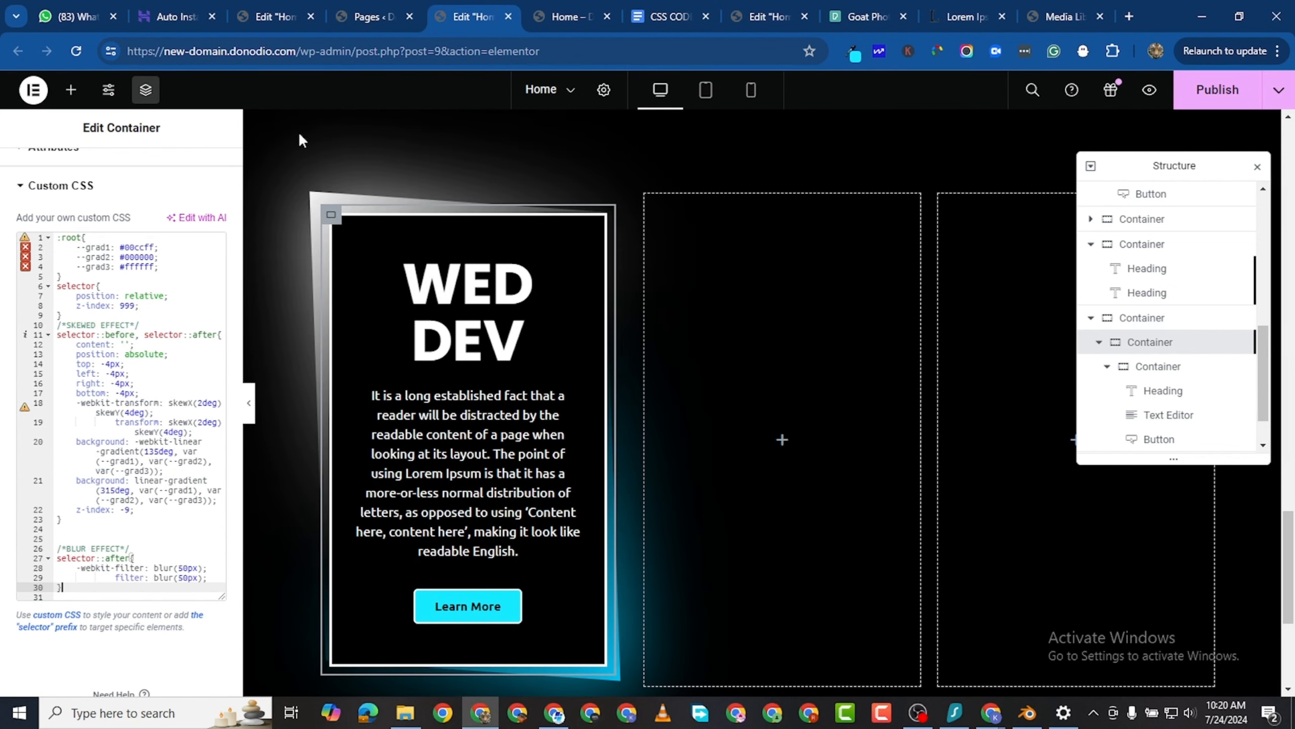
scroll(485, 480, "down", 3)
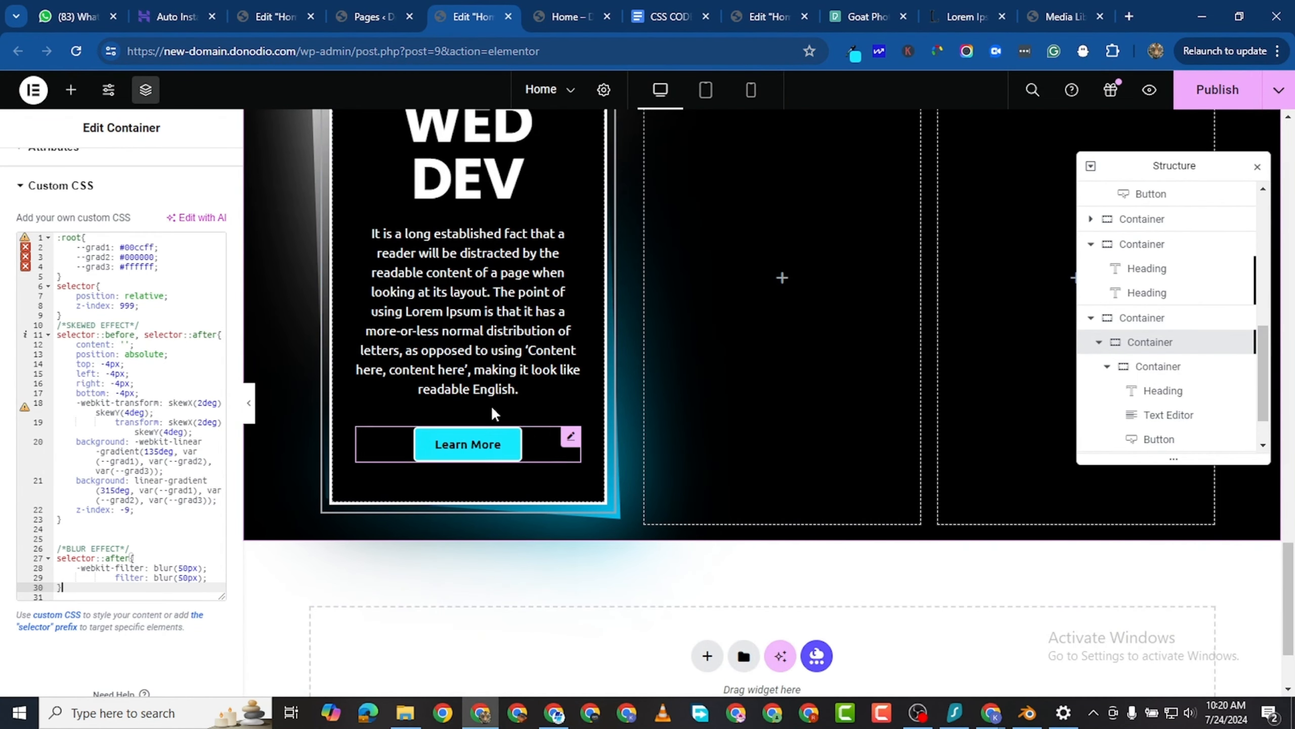
- Paste the copied hover effect code that reverses the gradient below the blur effect code, and check it on the WED DEV card
key("Return")
key("Return")
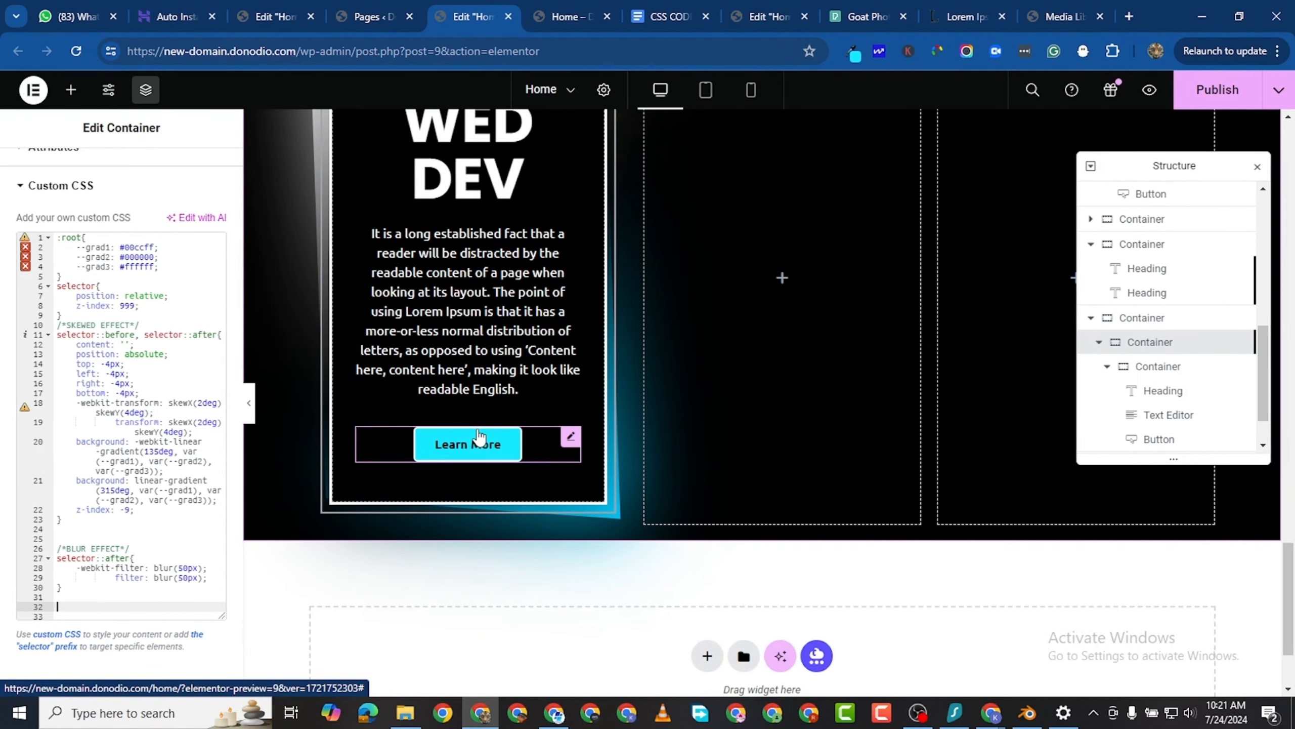
key("Return")
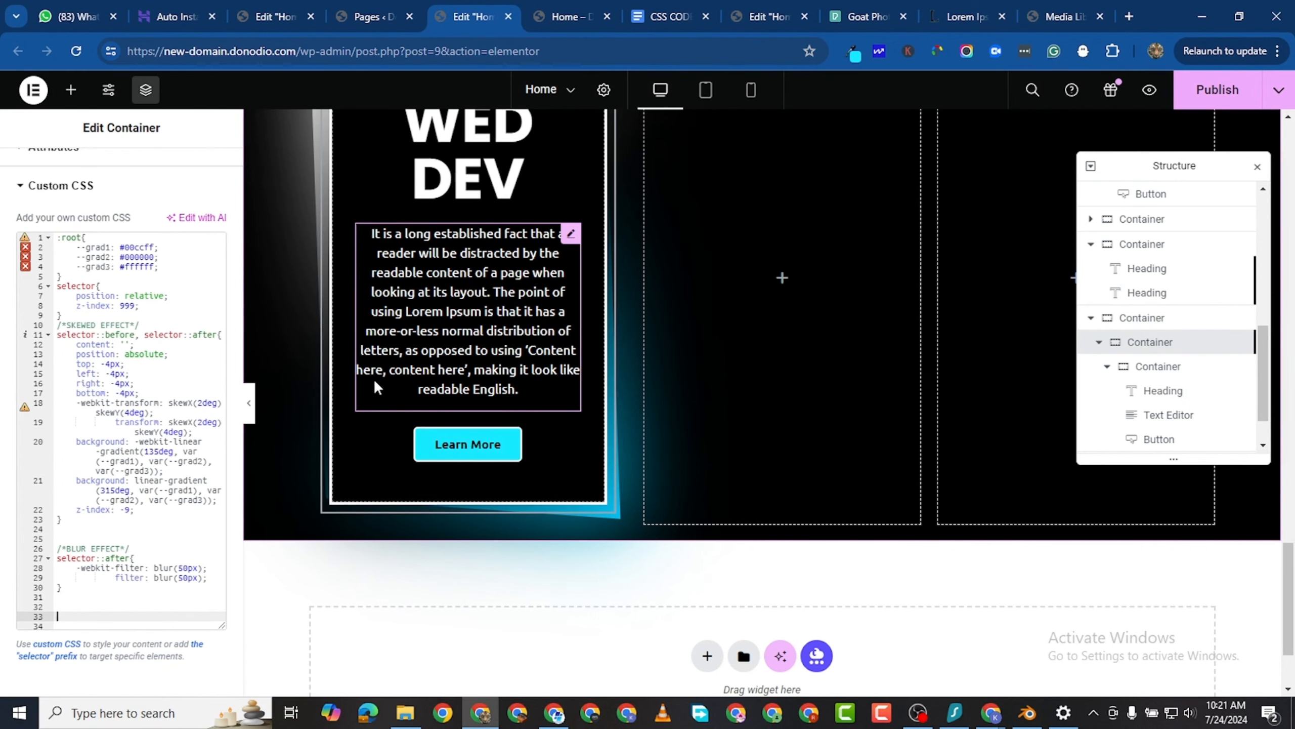
scroll(70, 540, "down", 2)
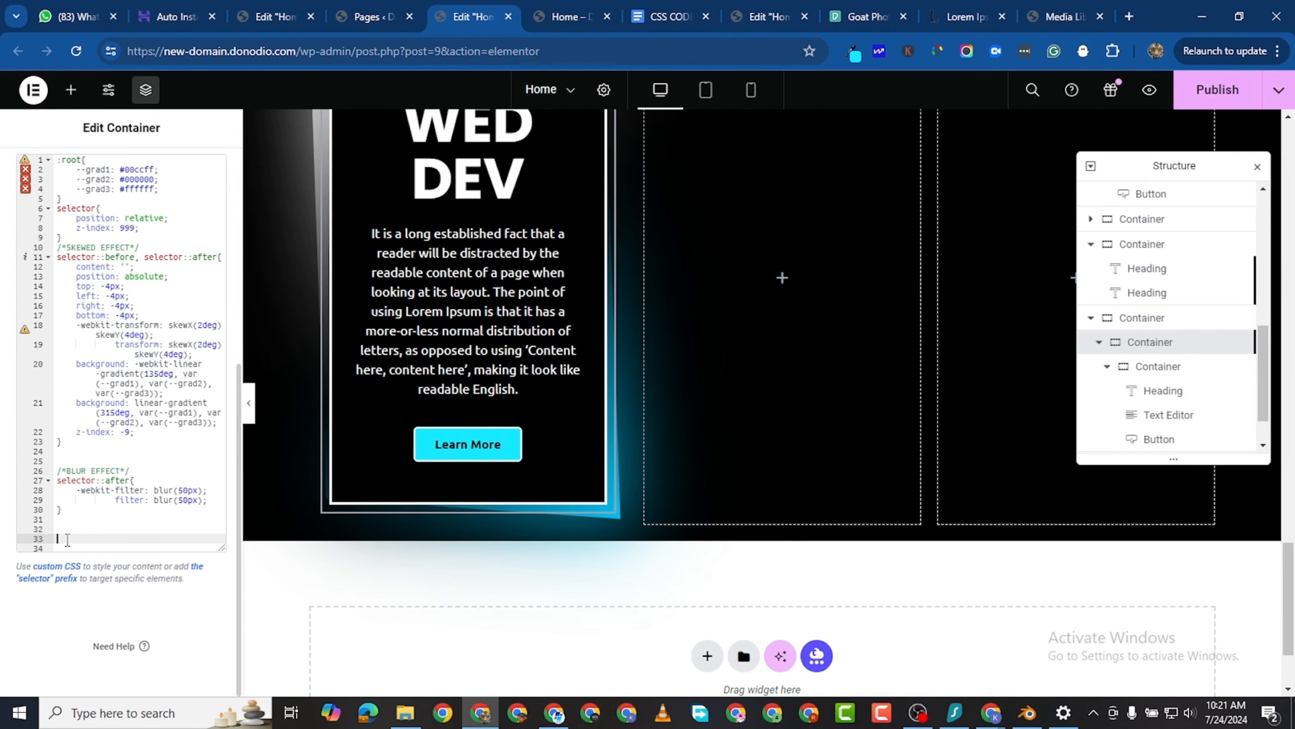
right_click(67, 540)
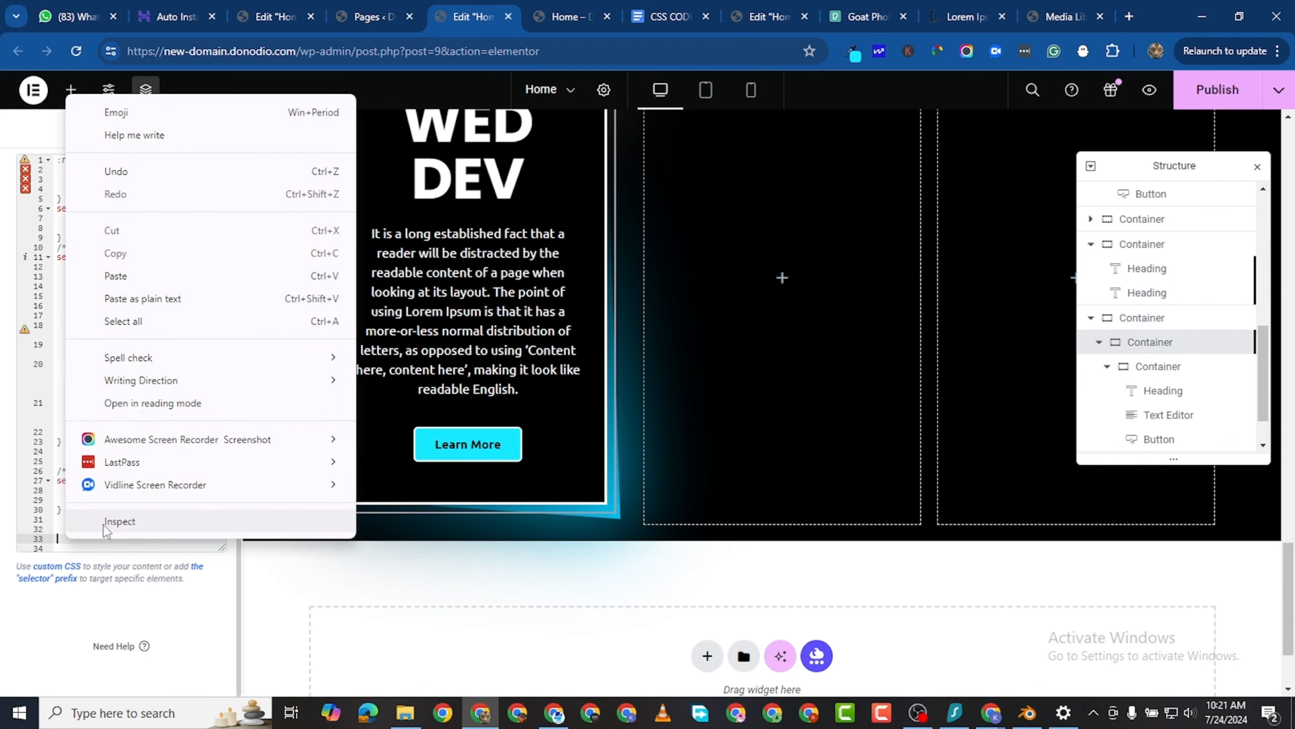
left_click(151, 285)
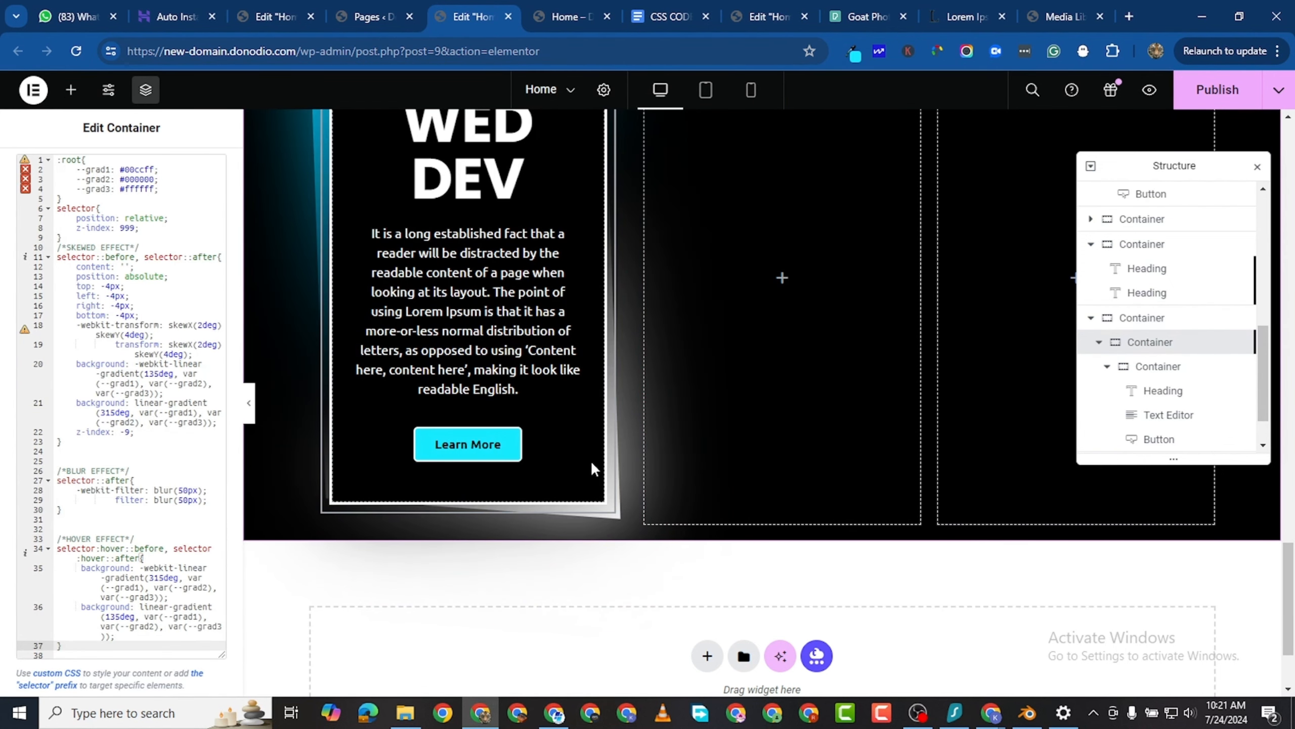
scroll(409, 488, "up", 3)
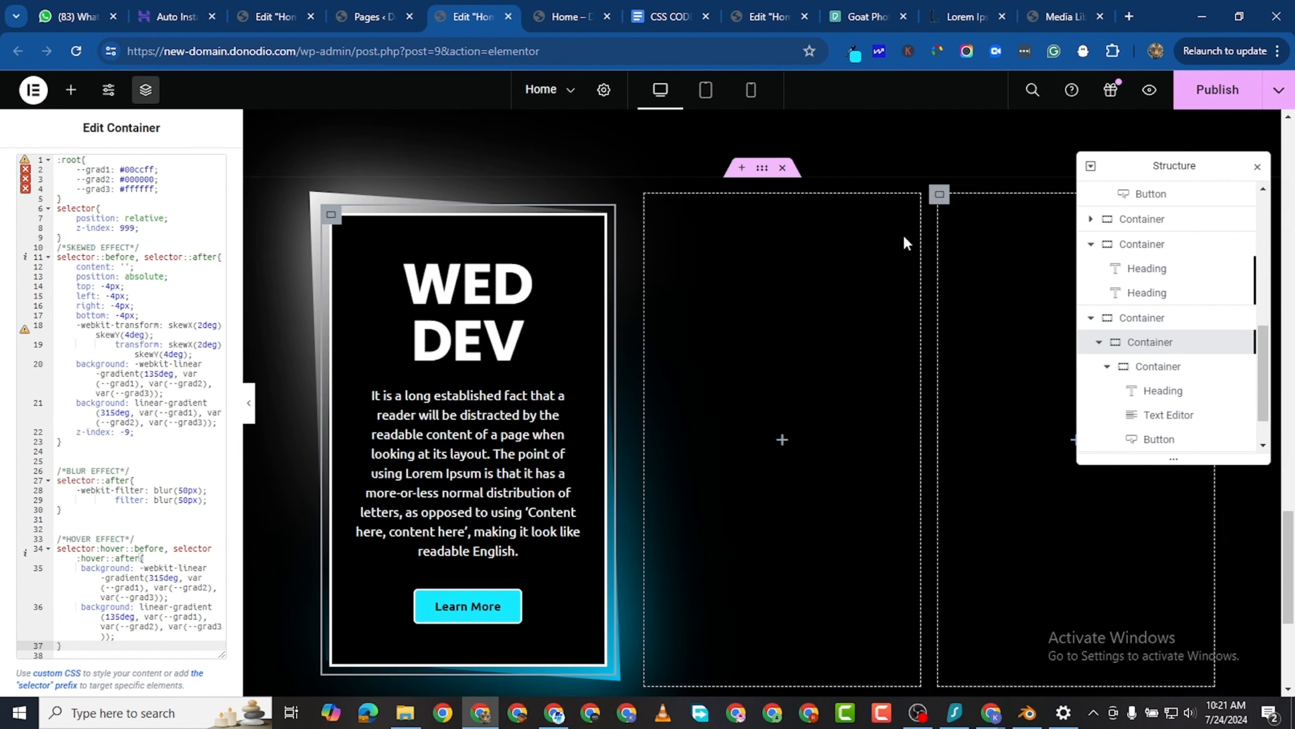
scroll(561, 536, "down", 2)
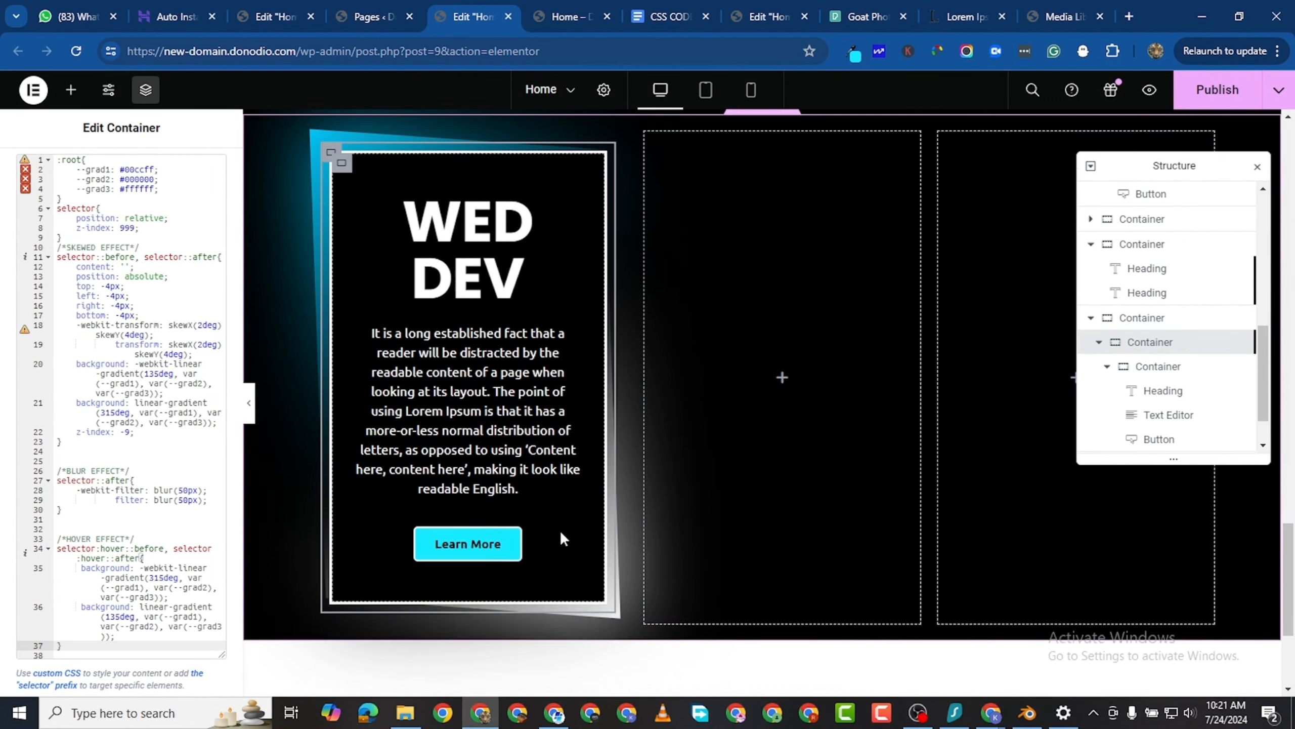
scroll(459, 482, "down", 2)
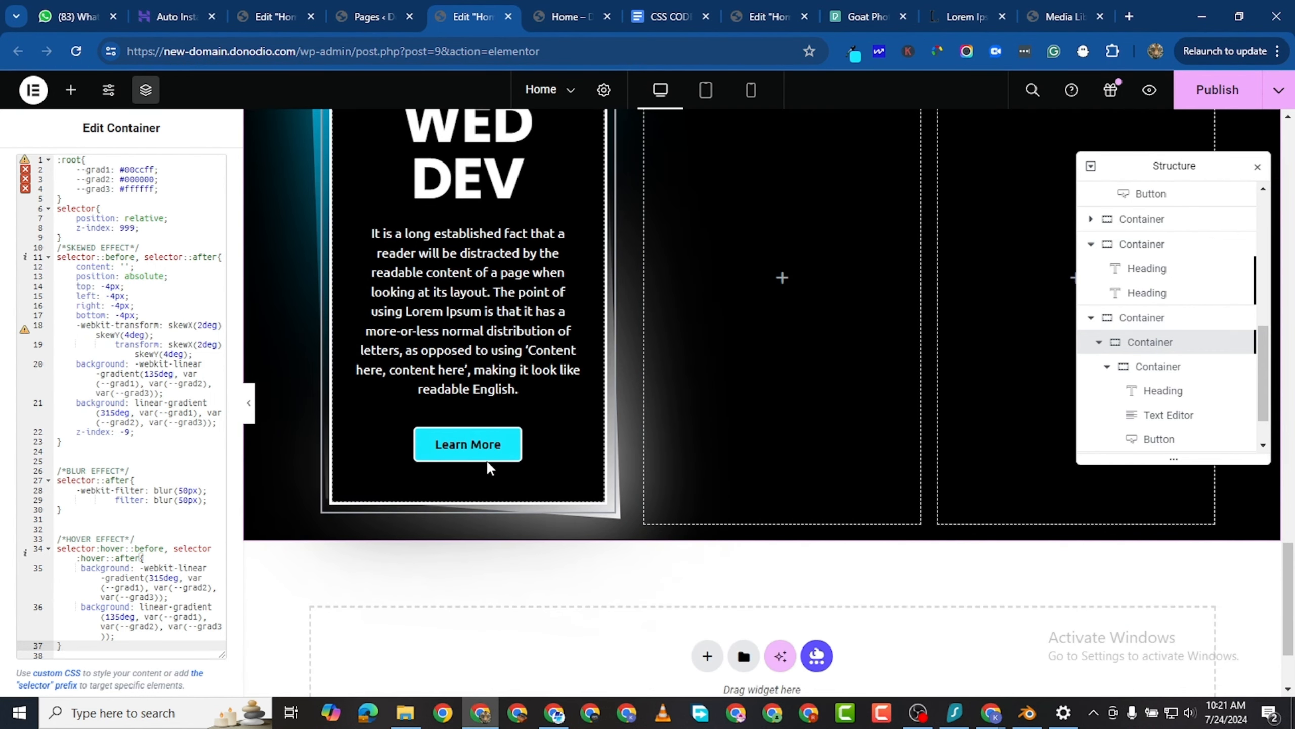
- Duplicate the outer WED DEV card container twice so the row under EXPERTISE holds three cards
scroll(487, 408, "down", 3)
scroll(510, 411, "up", 6)
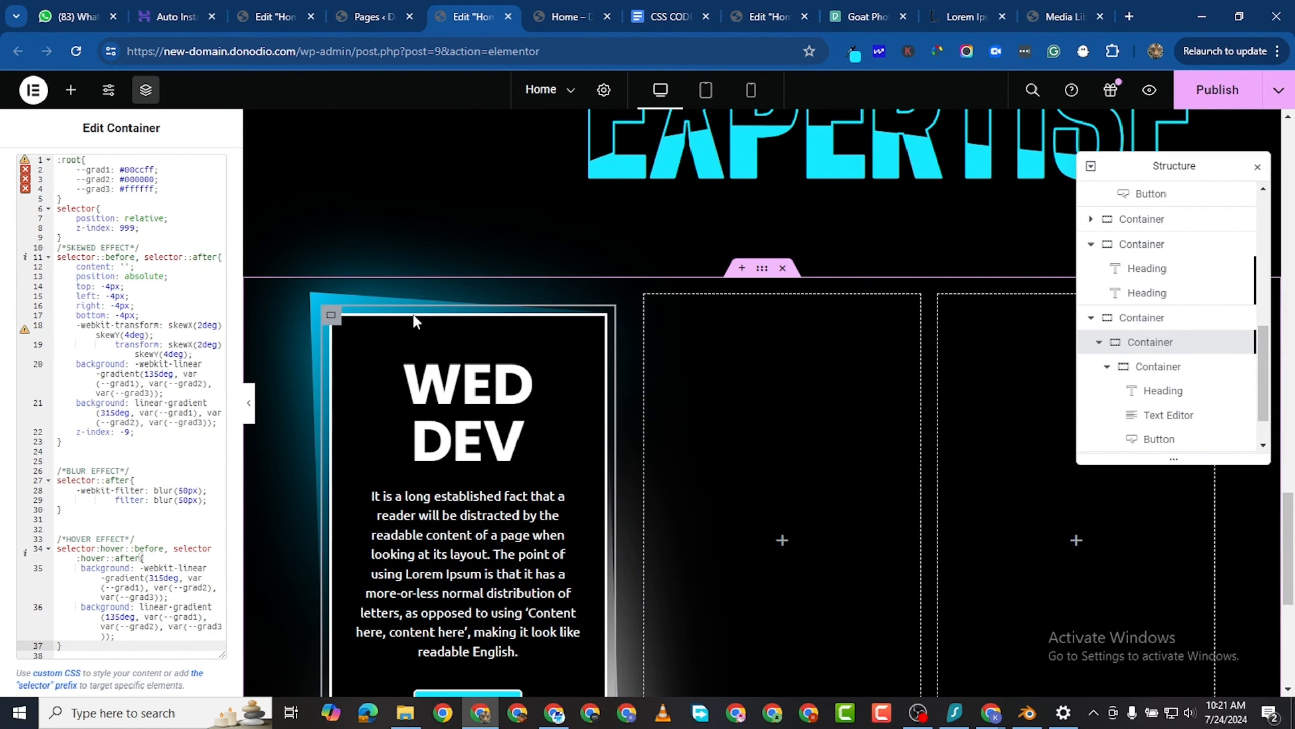
right_click(331, 316)
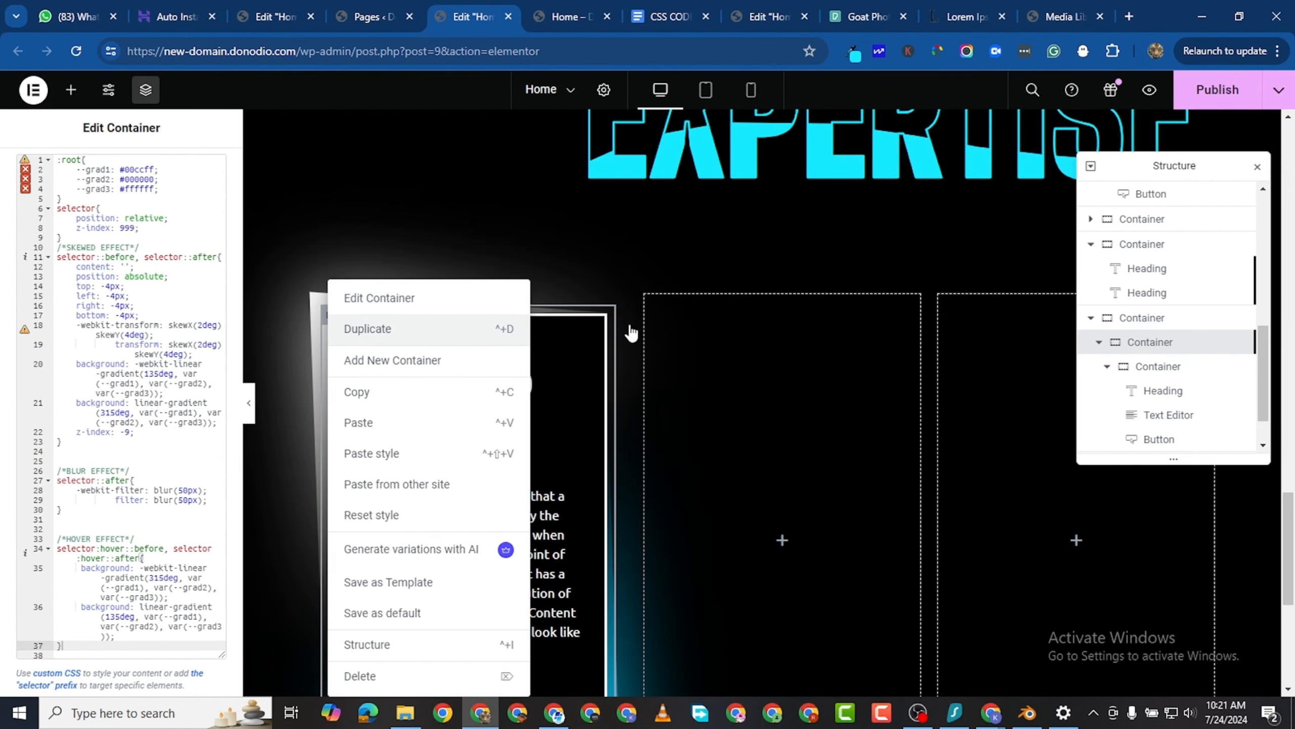
left_click(515, 332)
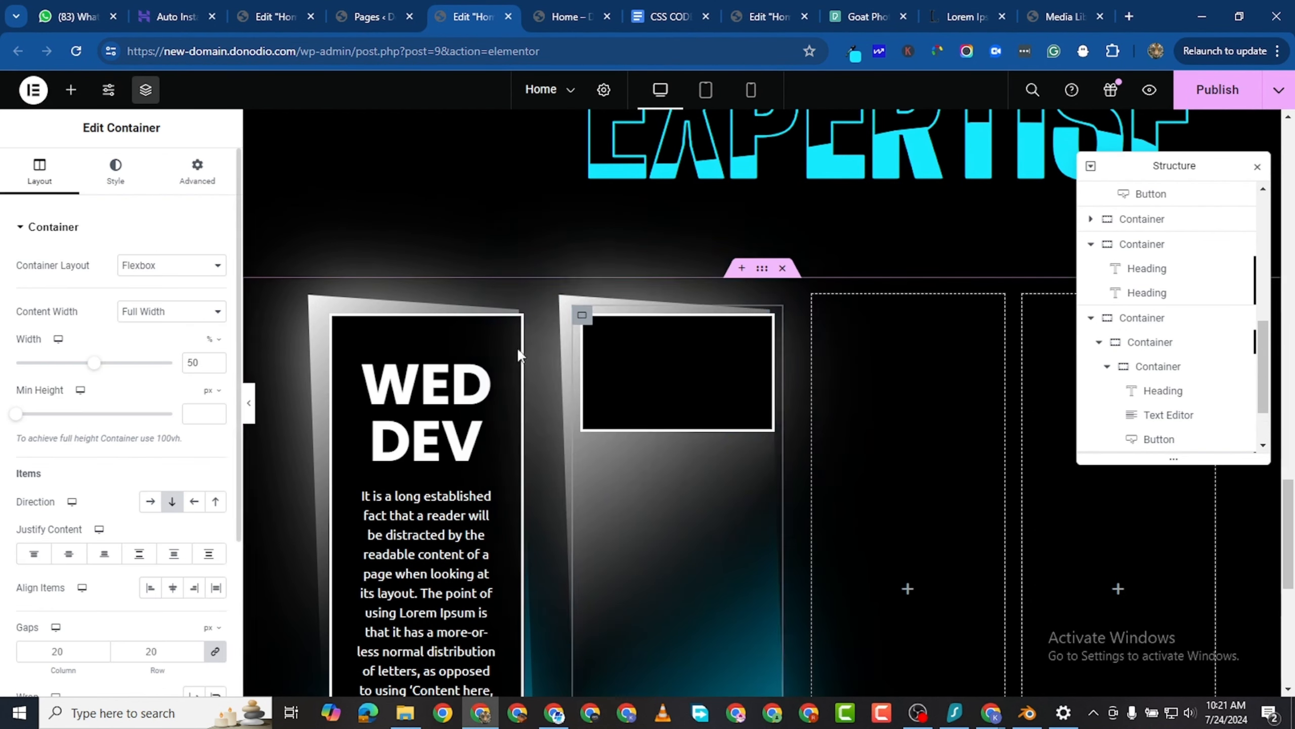
right_click(581, 318)
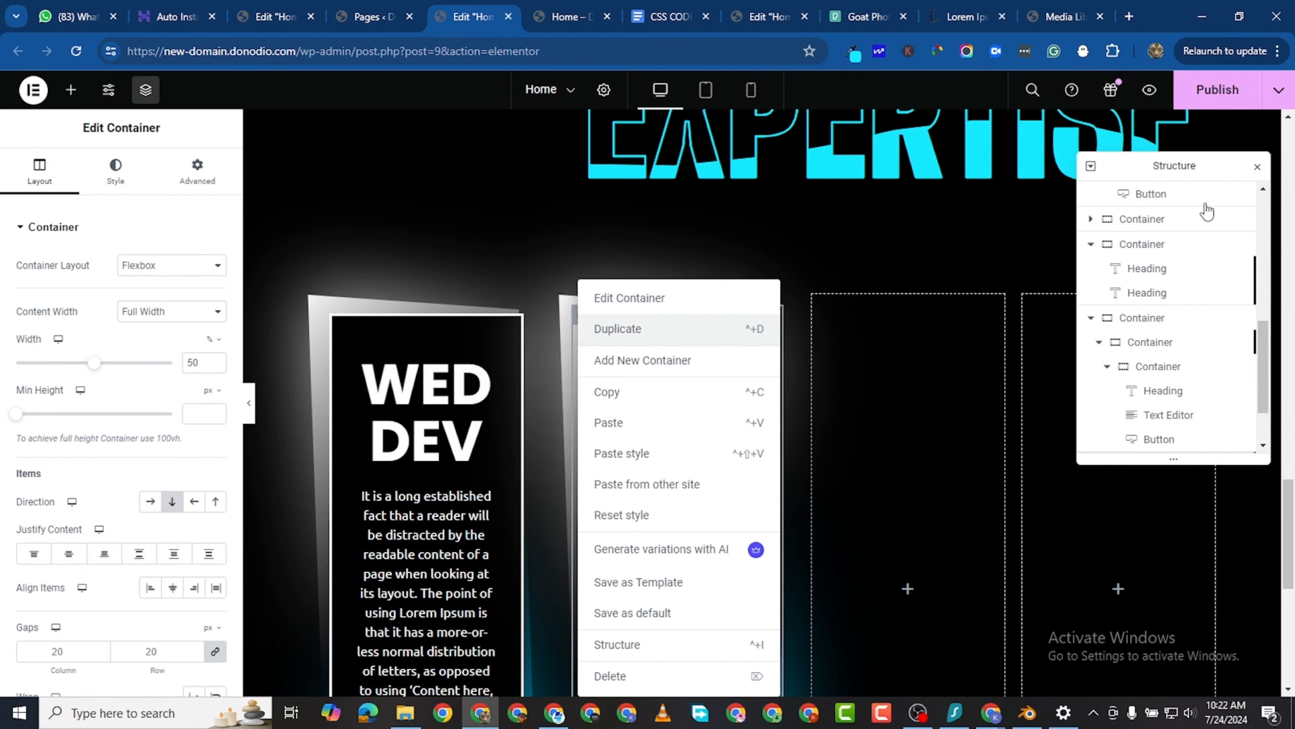
key("ctrl+d")
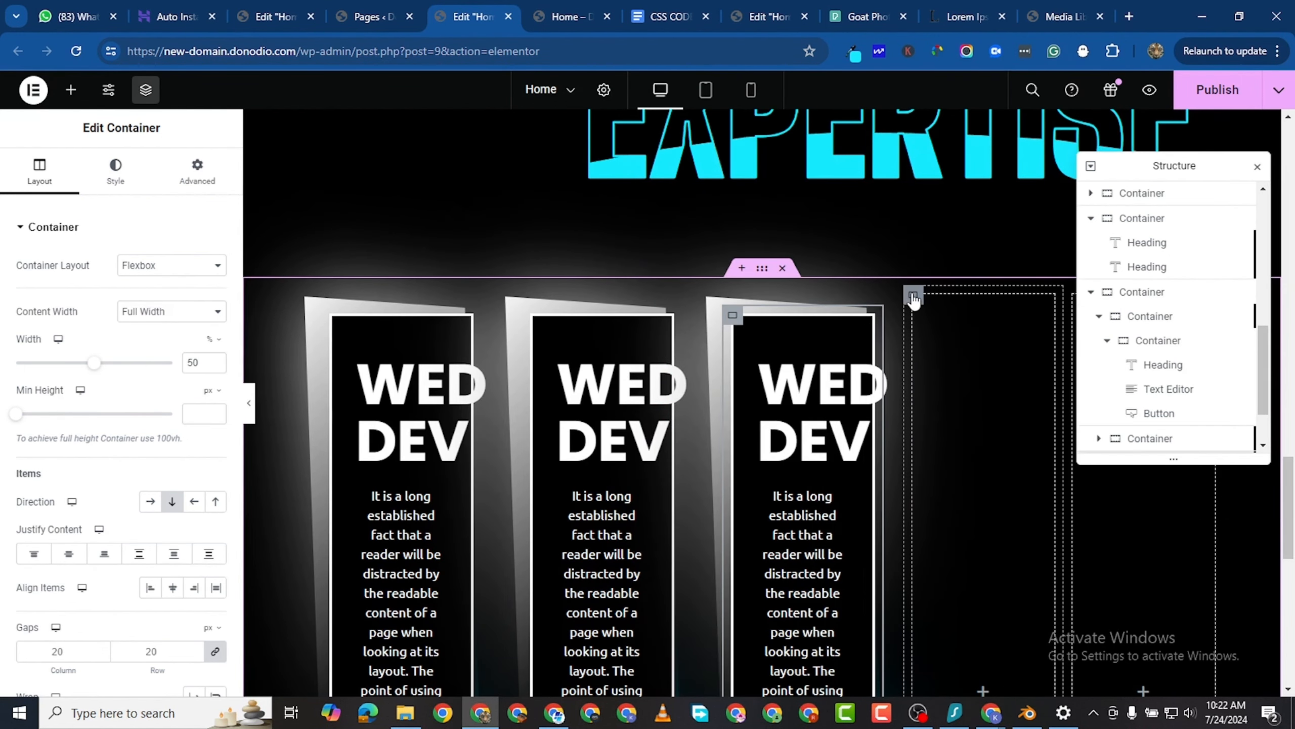
- Delete the two empty containers beside the three WED DEV cards under the EXPERTISE heading
right_click(968, 673)
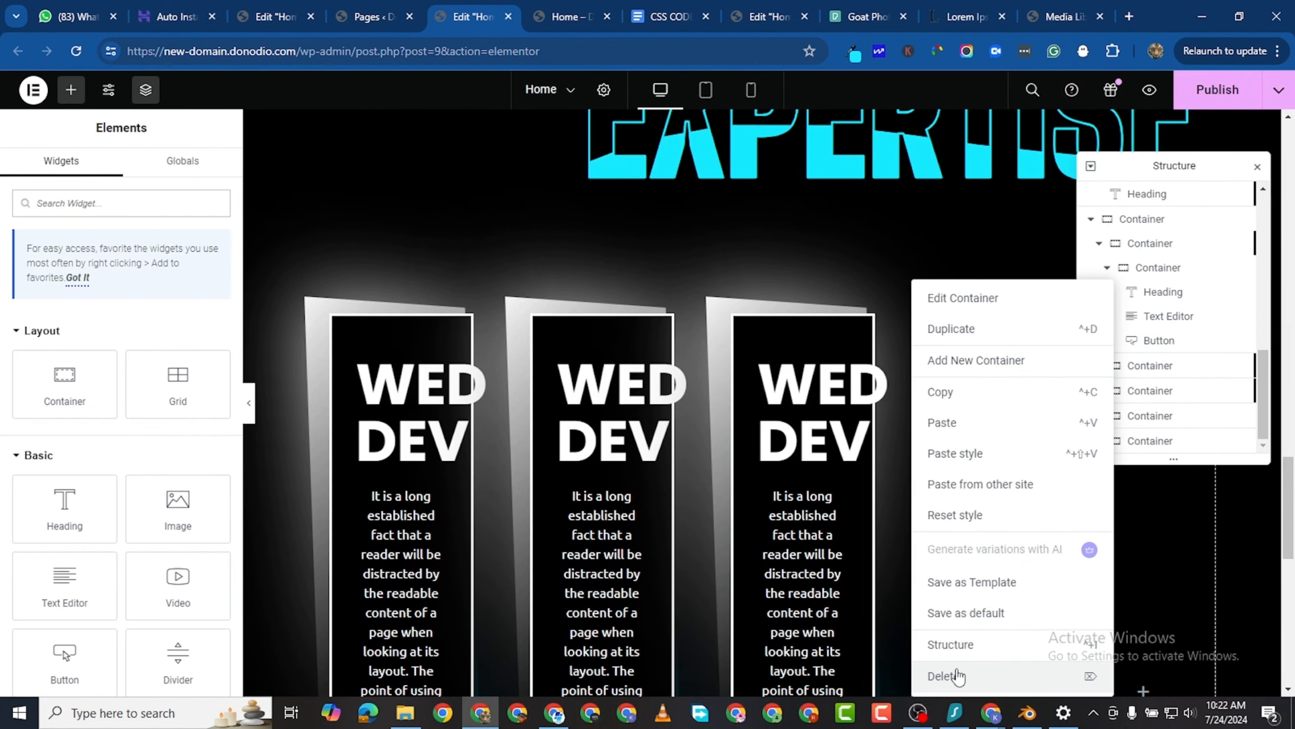
left_click(957, 672)
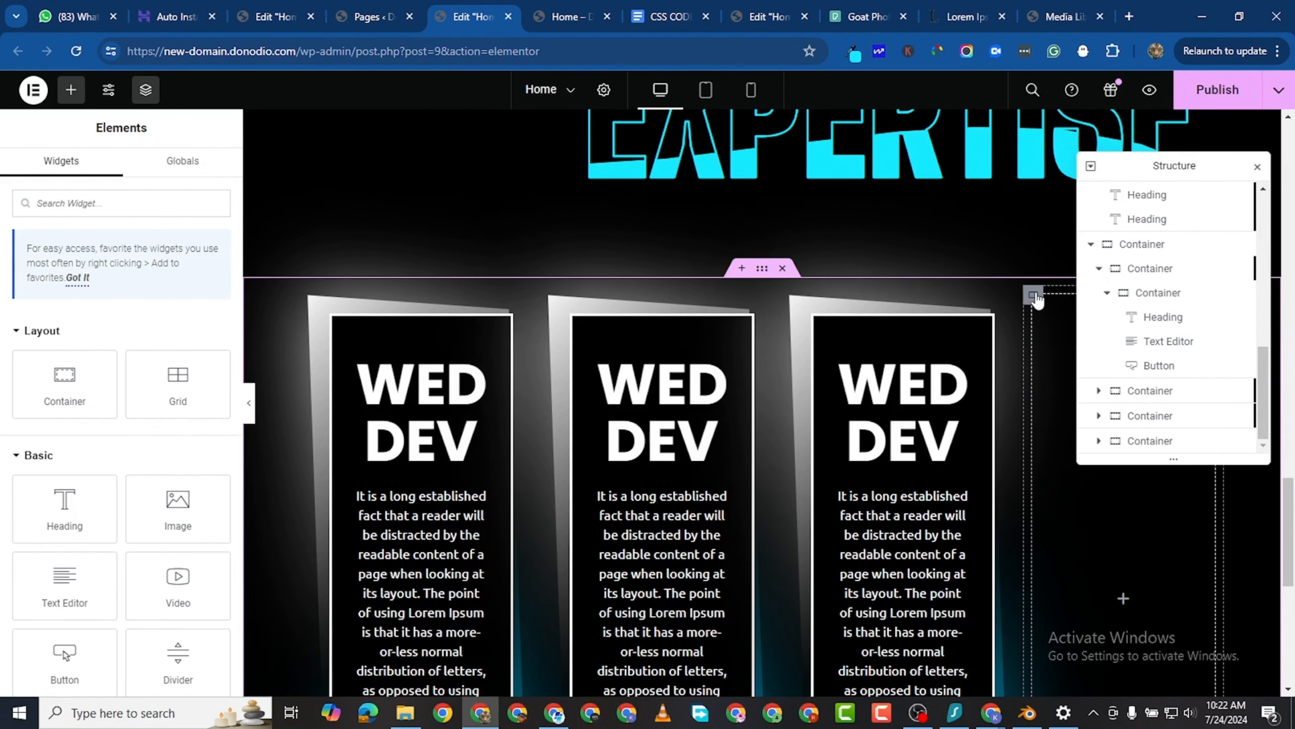
right_click(1035, 289)
left_click(1073, 681)
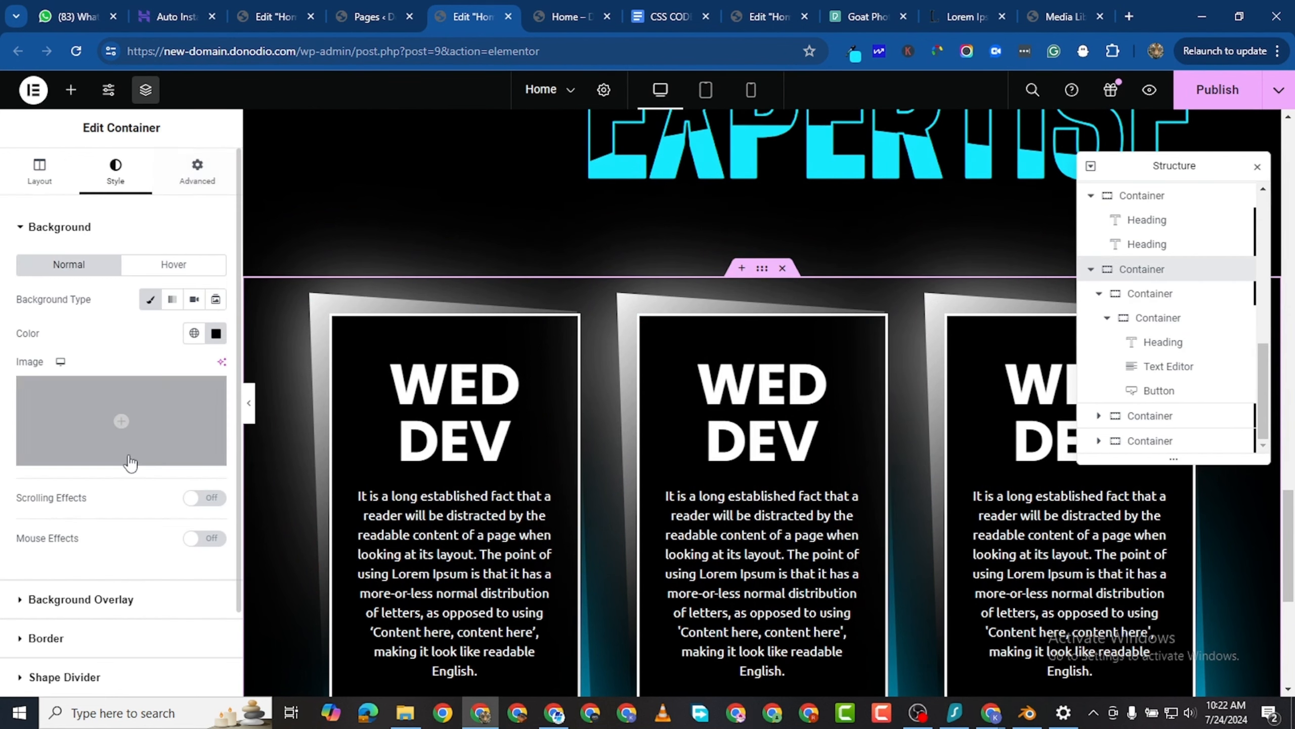
- Set the card row container's padding to 40 px top and 100 px bottom with the values unlinked, and publish the page
scroll(130, 462, "down", 3)
scroll(130, 462, "up", 3)
left_click(202, 187)
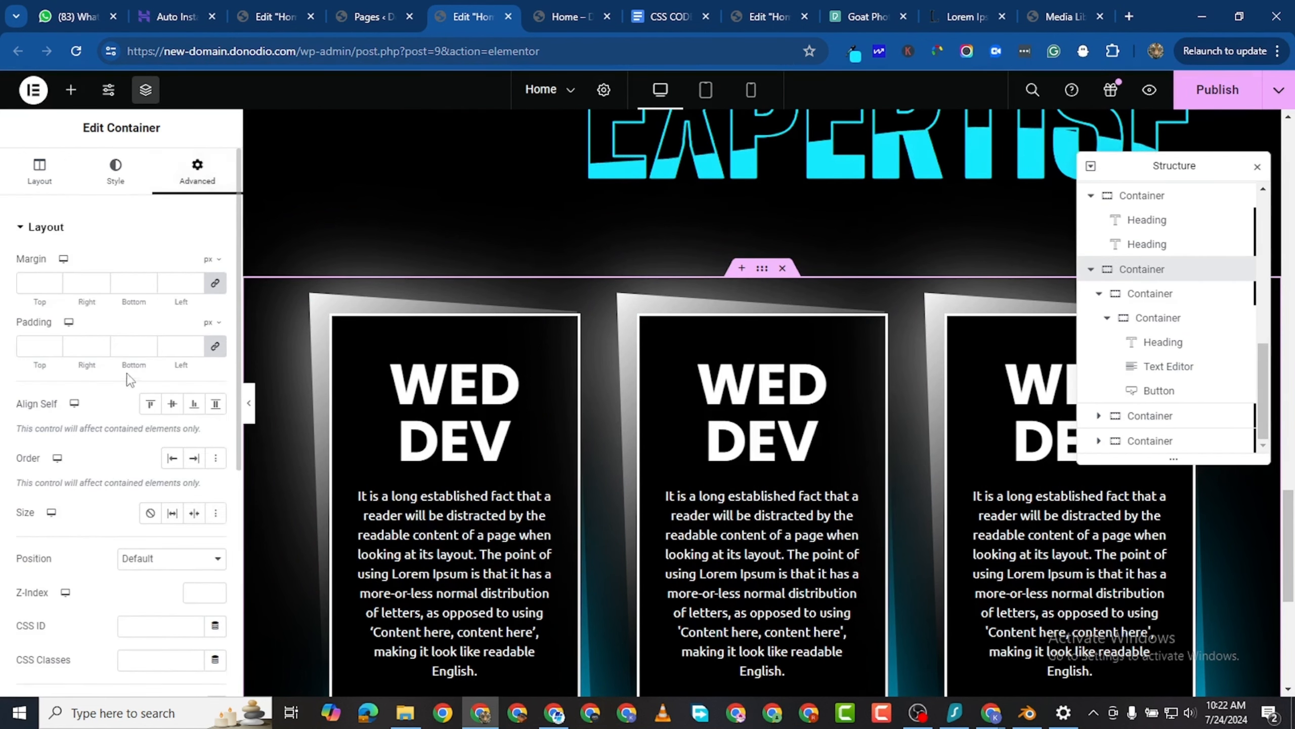
scroll(694, 378, "down", 2)
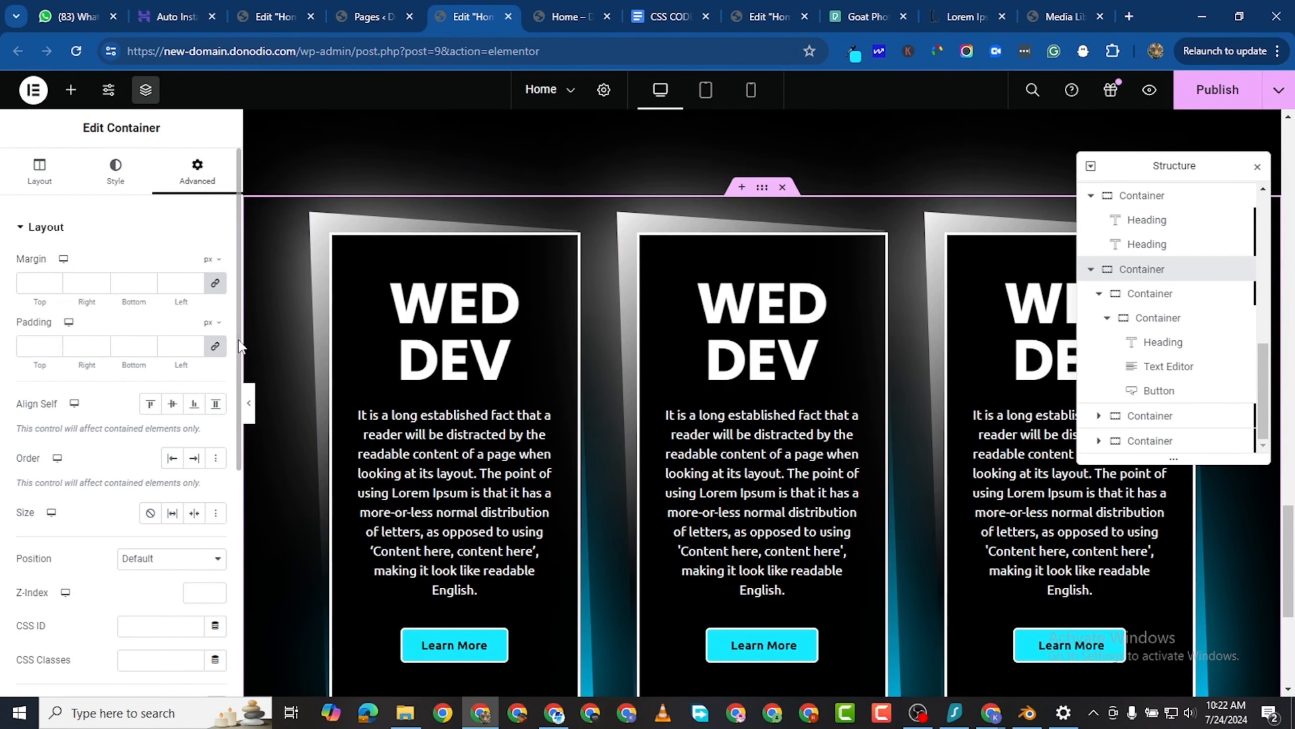
left_click(217, 348)
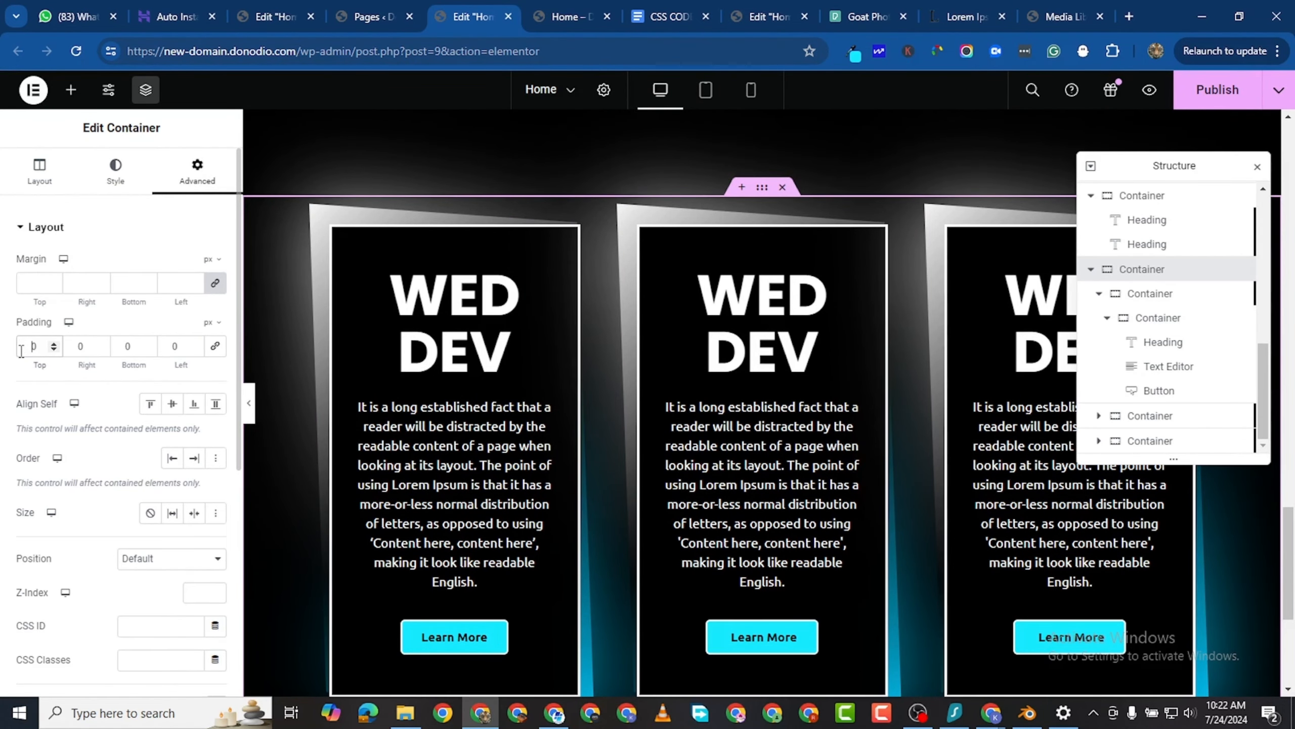
type("4")
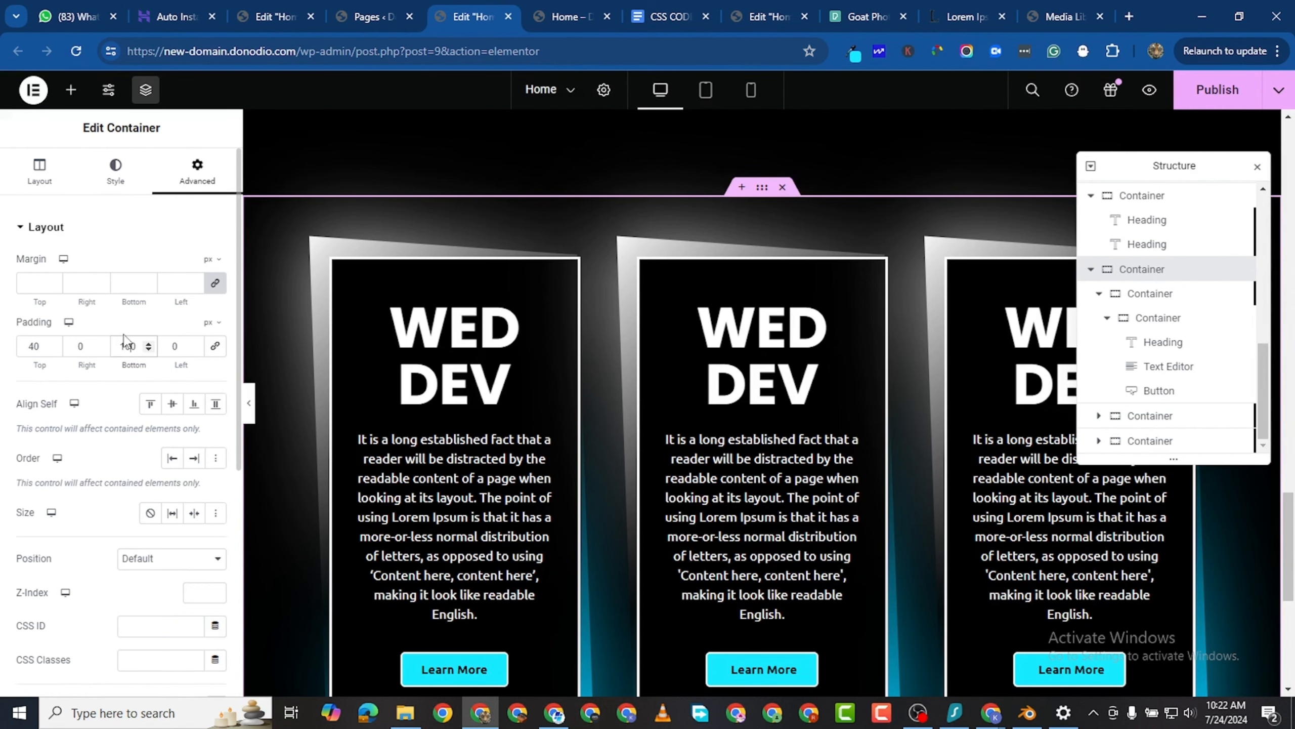
scroll(590, 342, "down", 5)
scroll(596, 346, "up", 3)
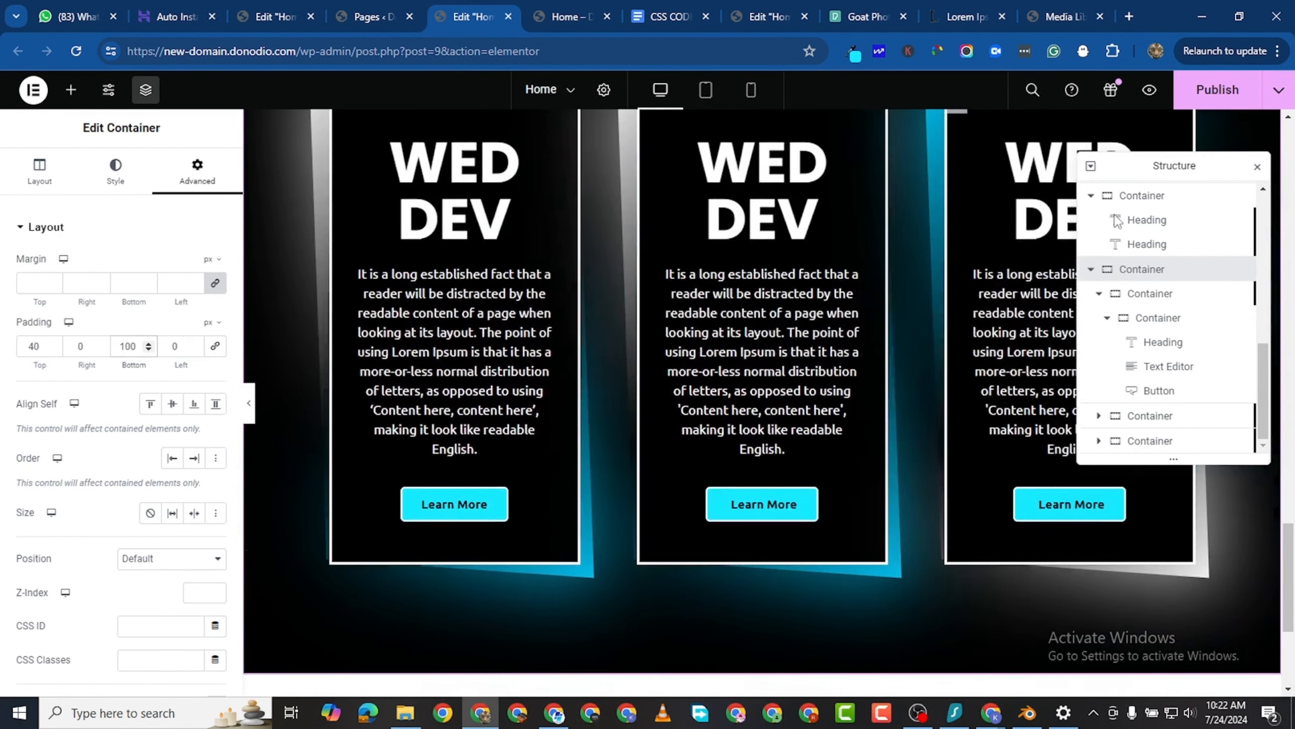
left_click(1211, 100)
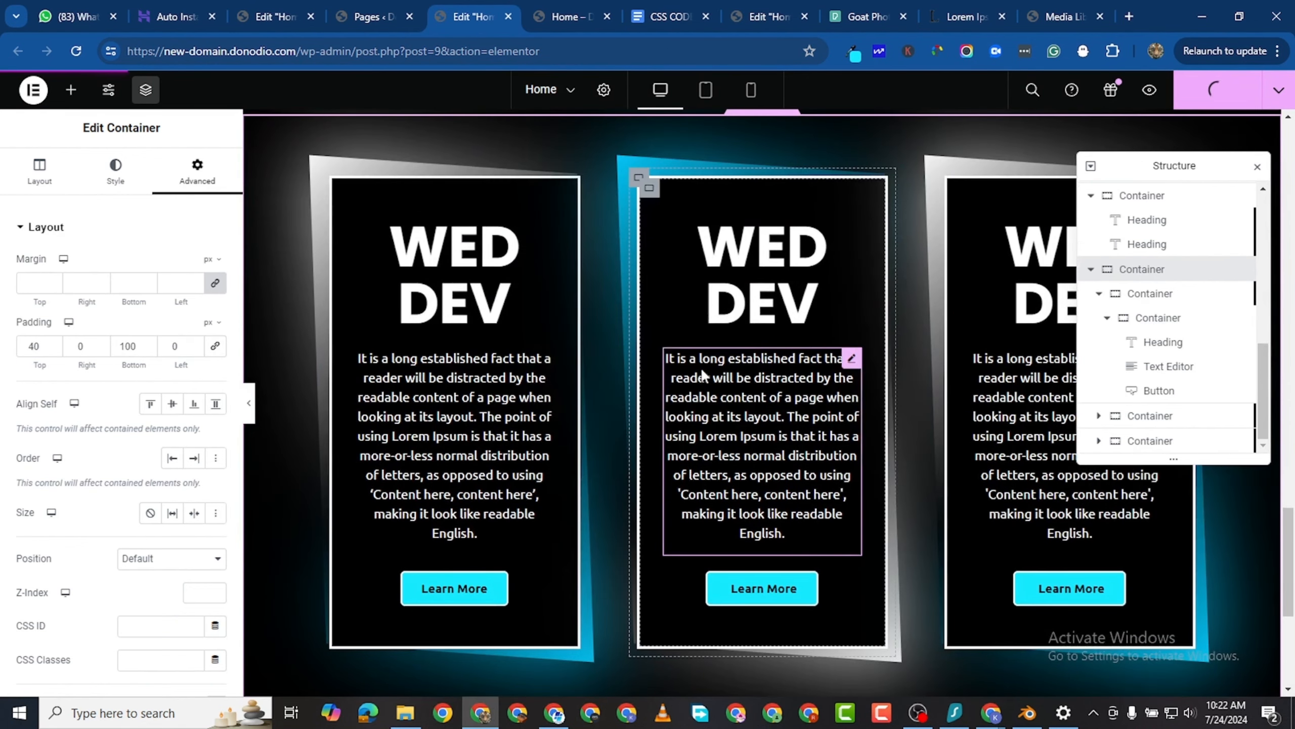
- Change the middle card's heading title to "SEO </BR>OPT"
left_click(850, 231)
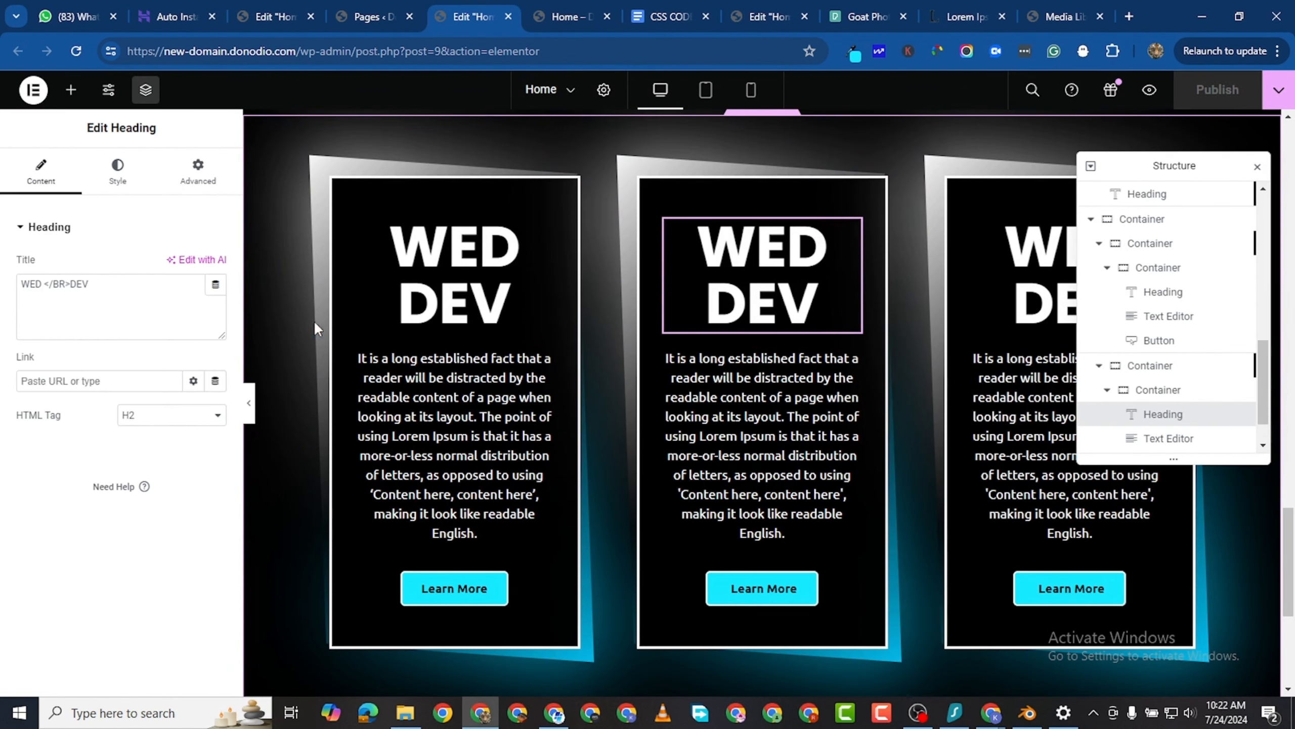
left_click(43, 289)
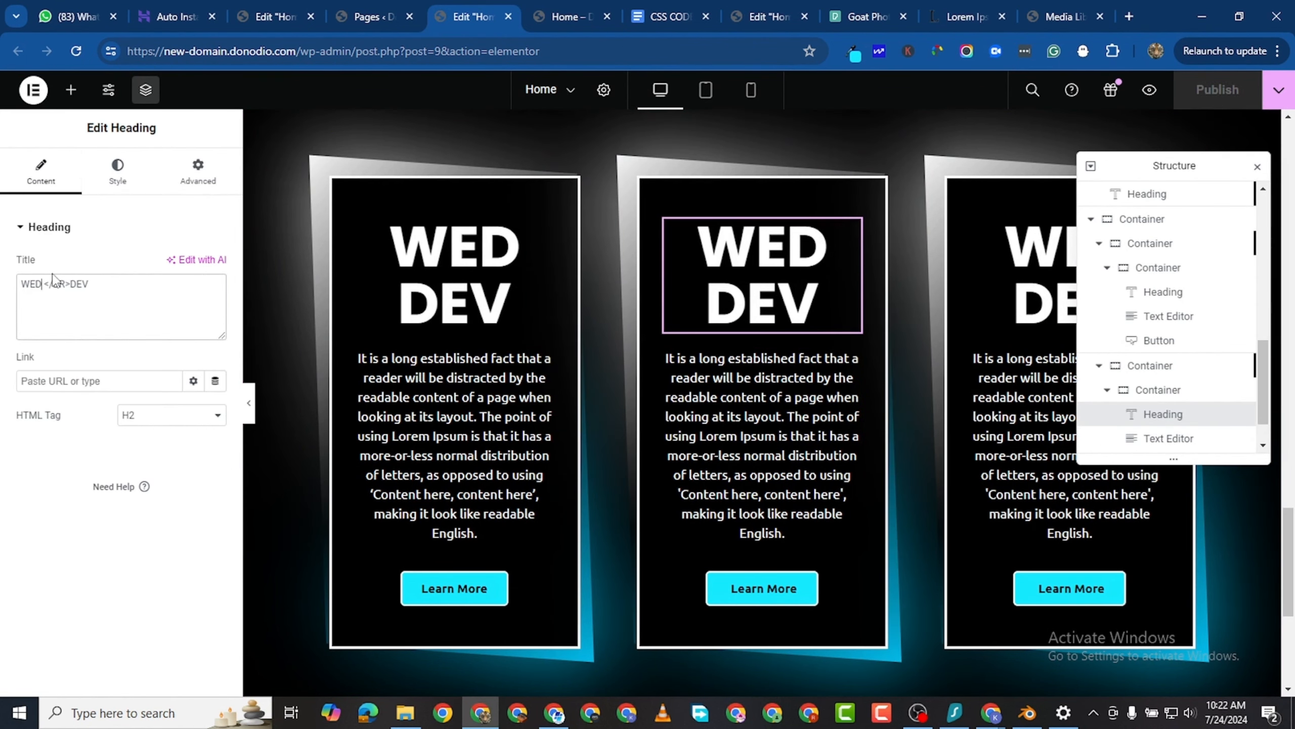
key("BackSpace")
key("BackSpace")
key("BackSpace")
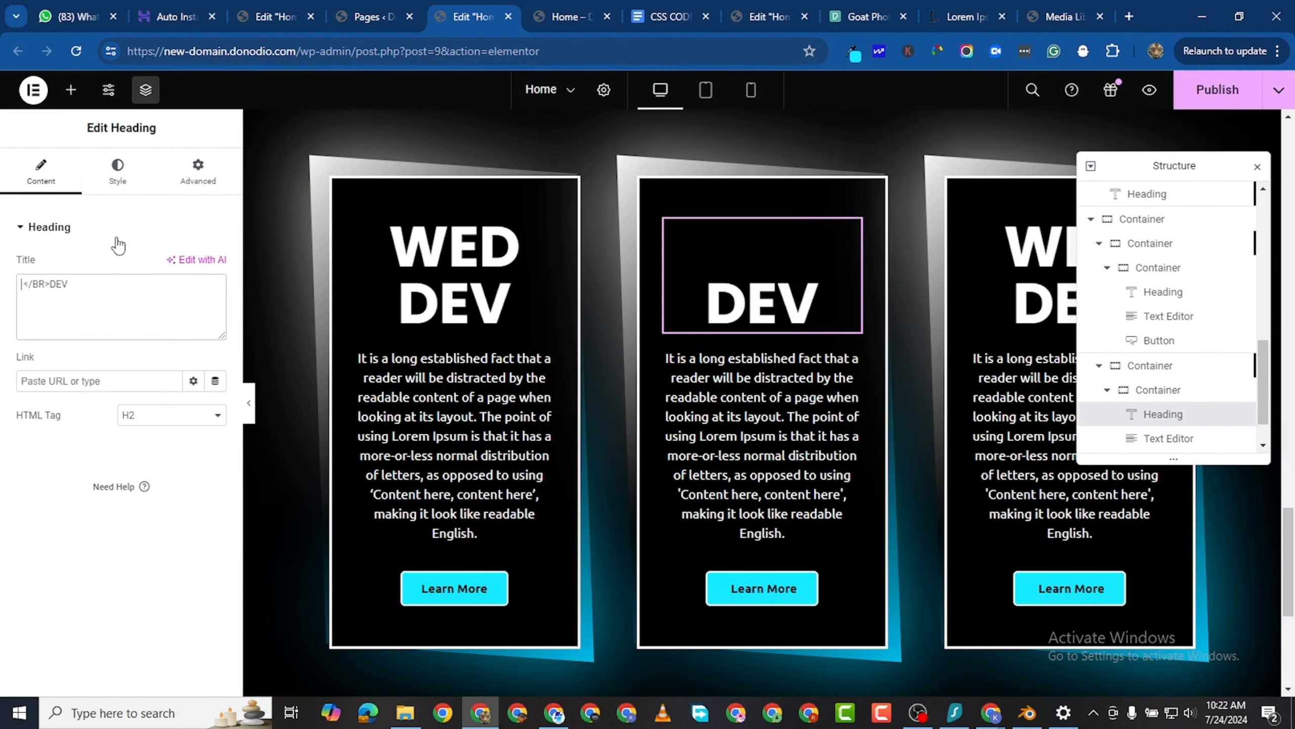
type("SEOP")
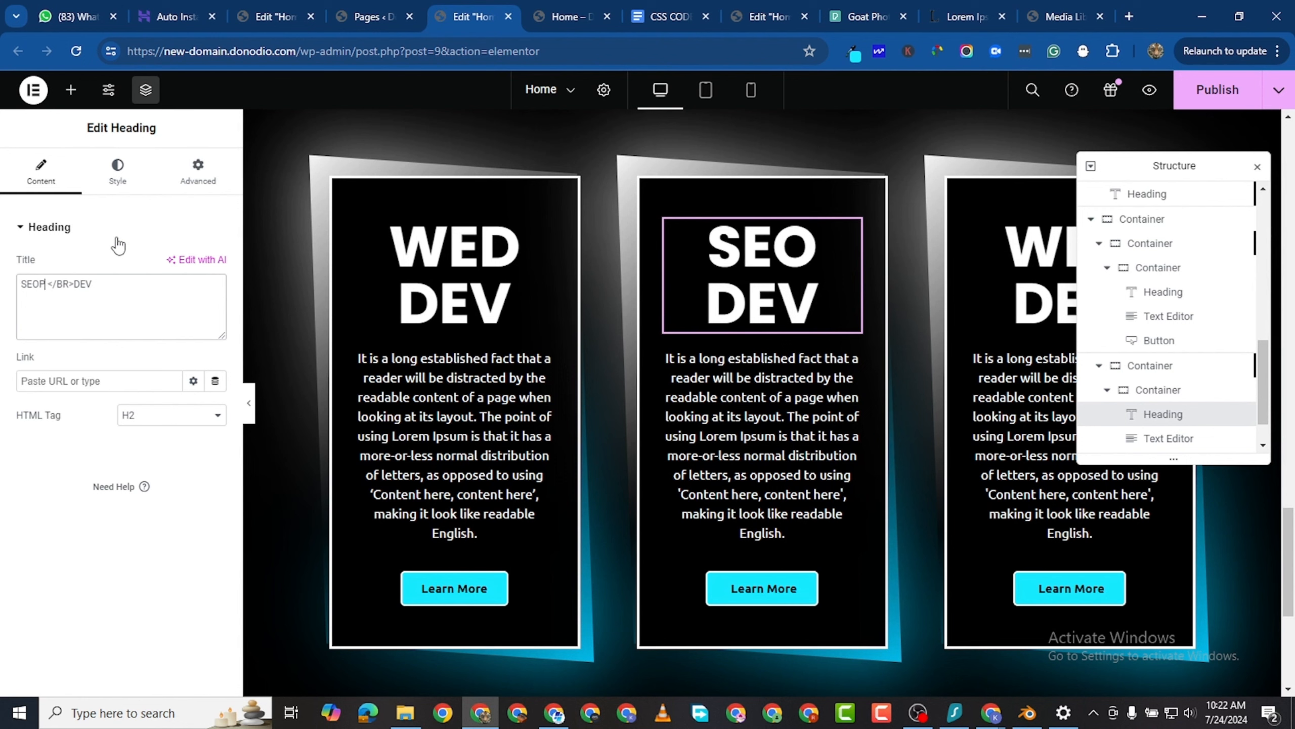
key("BackSpace")
key("BackSpace")
key("BackSpace")
key("BackSpace")
type("OPT")
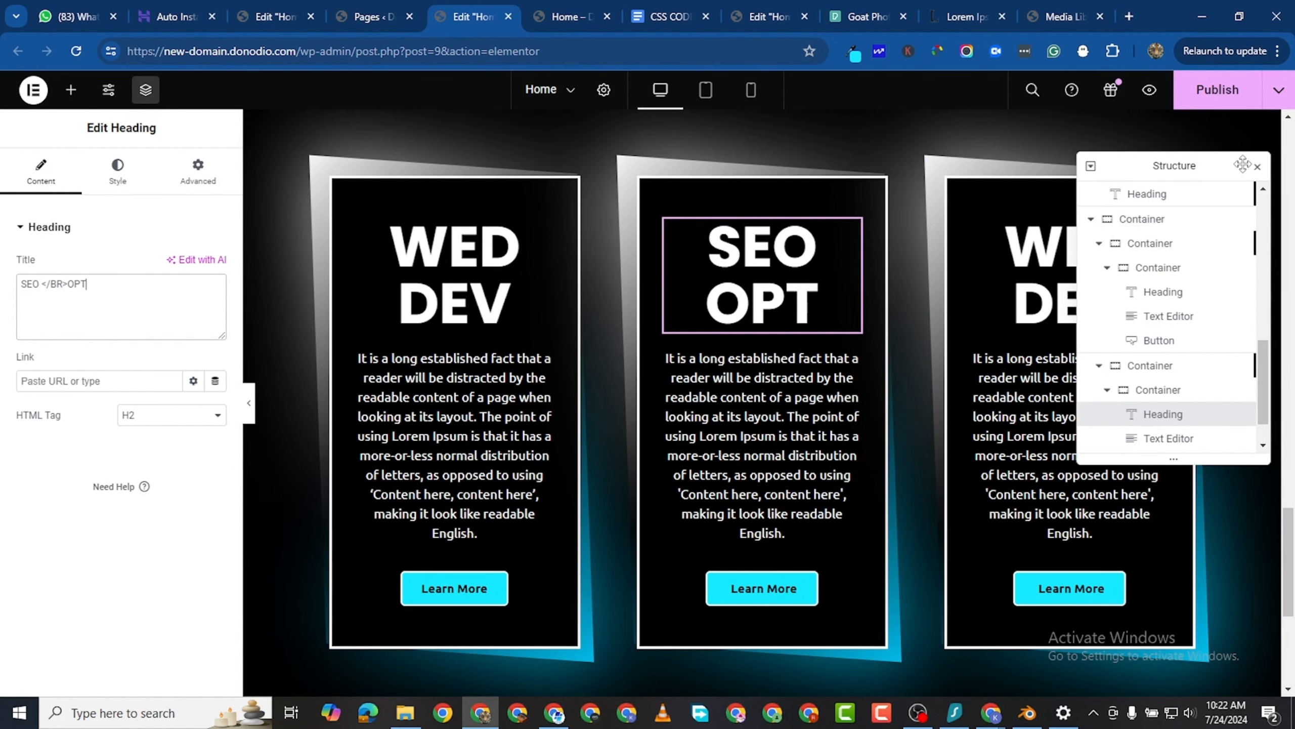
- Close the Structure overview covering the third card and open that card's WED DEV heading for editing
left_click(1258, 167)
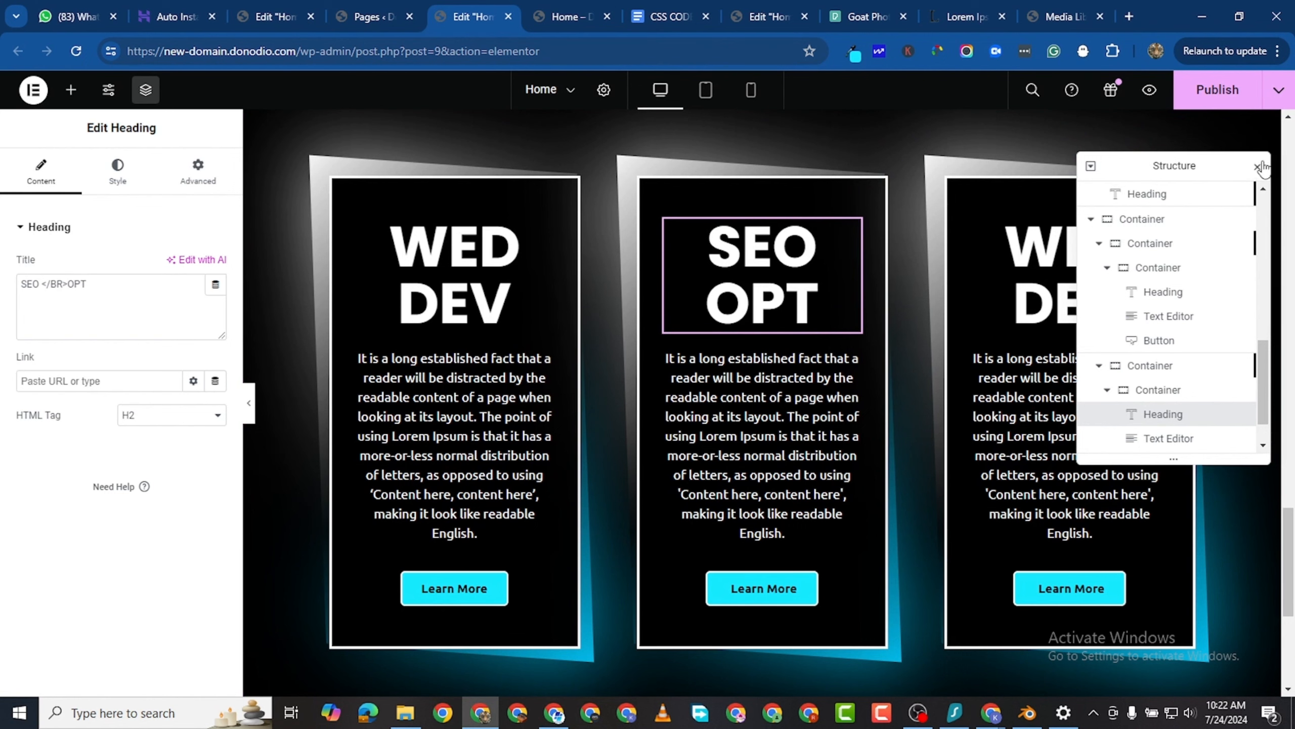
left_click(1160, 229)
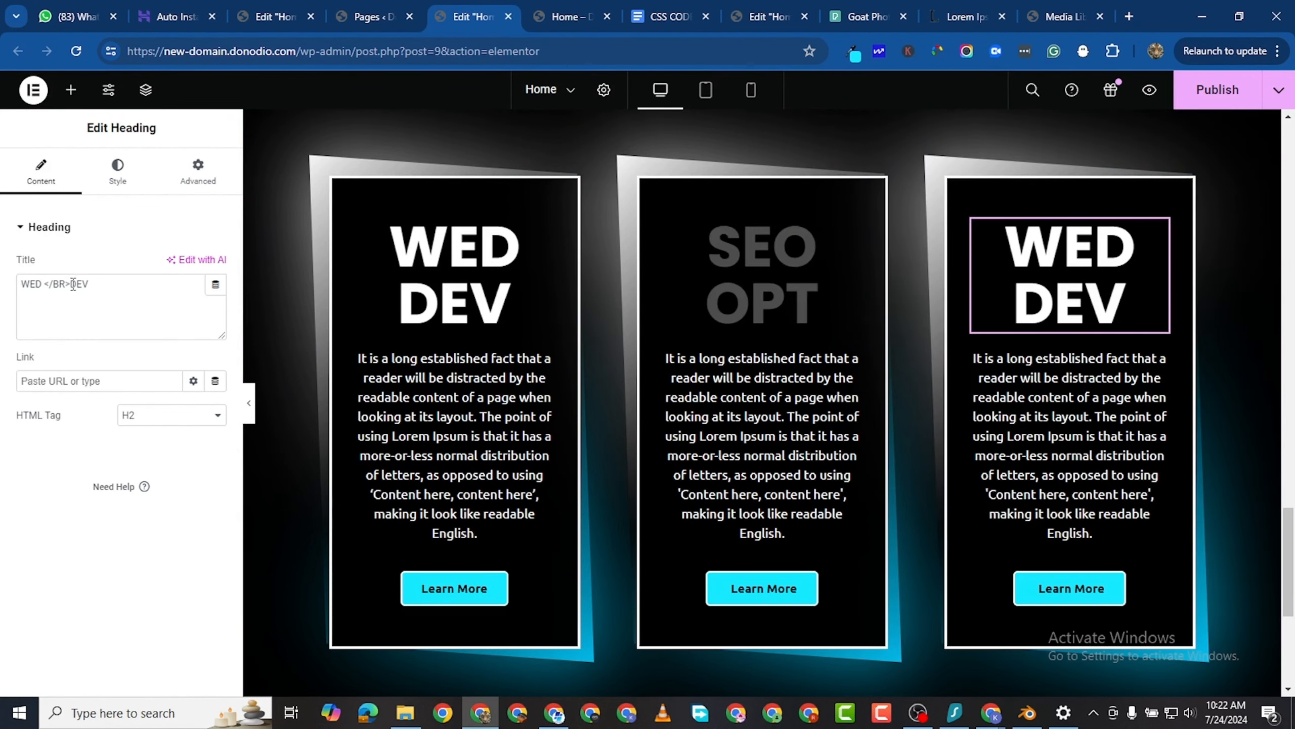
double_click(24, 283)
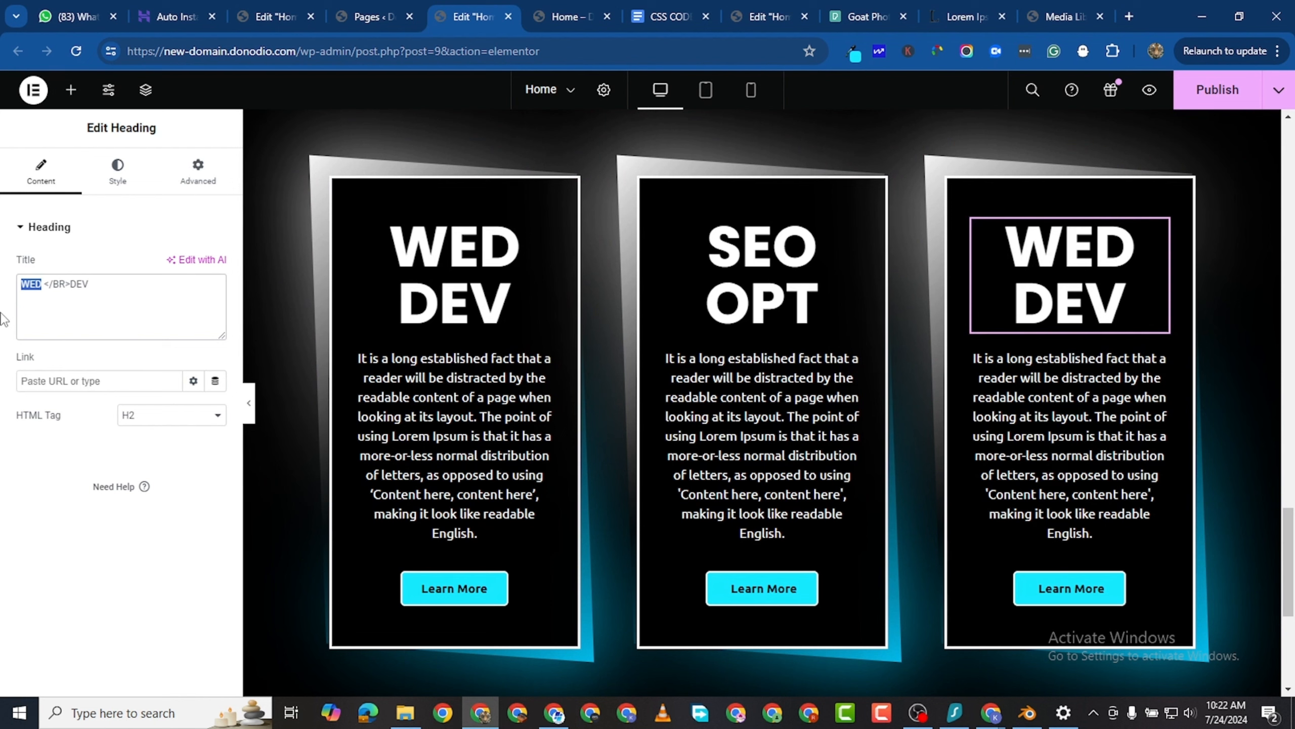
type("GG")
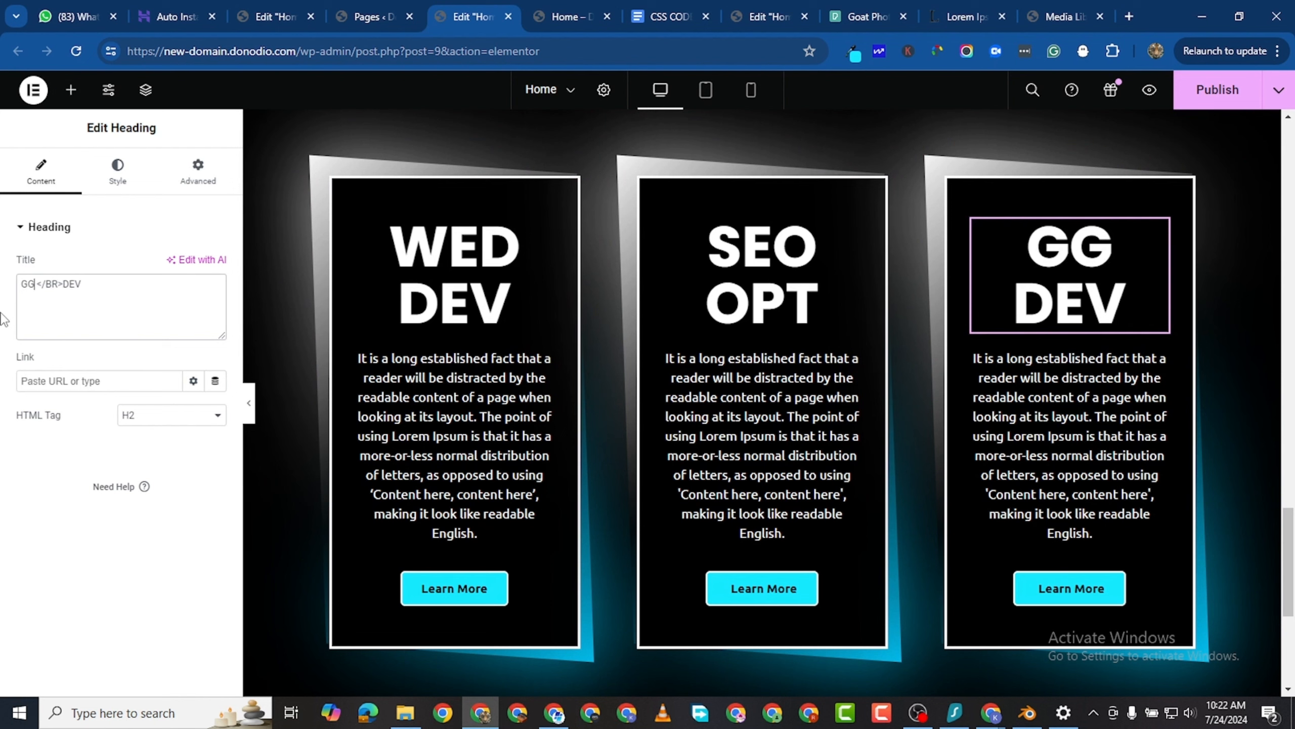
type("T")
key("BackSpace")
key("BackSpace")
key("BackSpace")
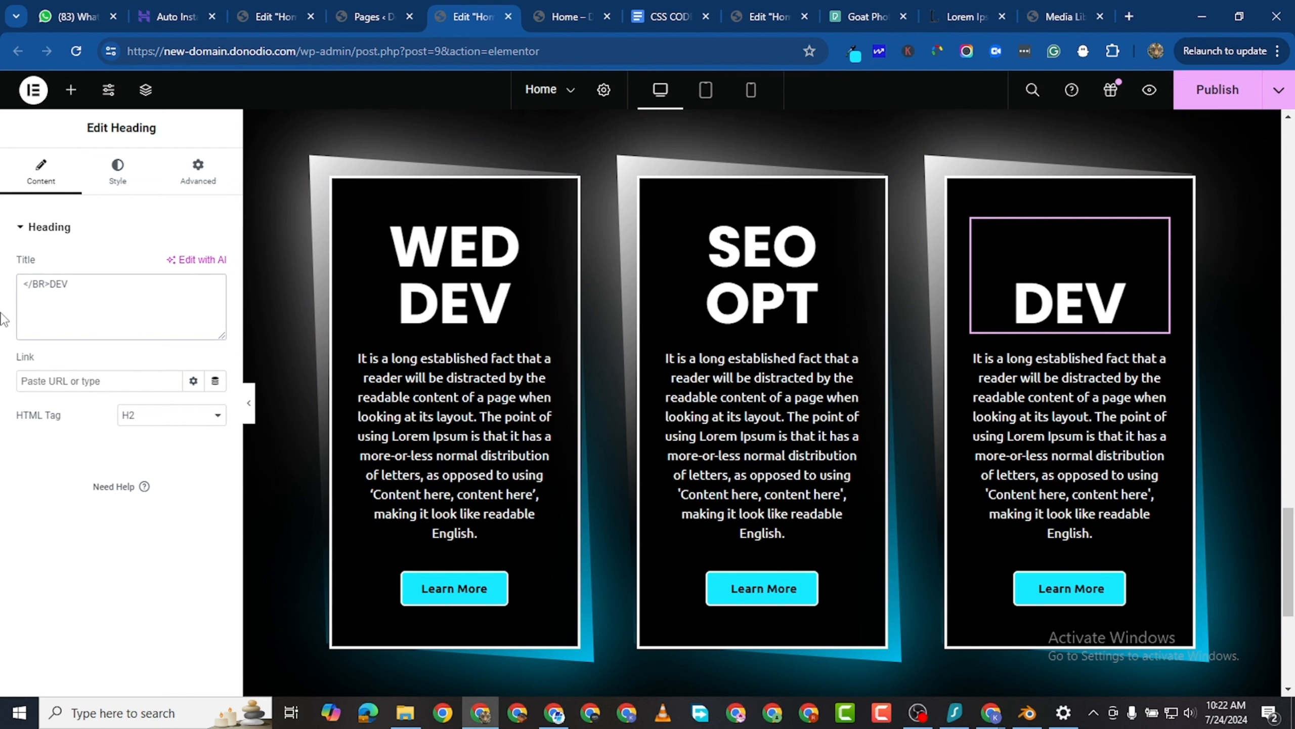
type("DGT")
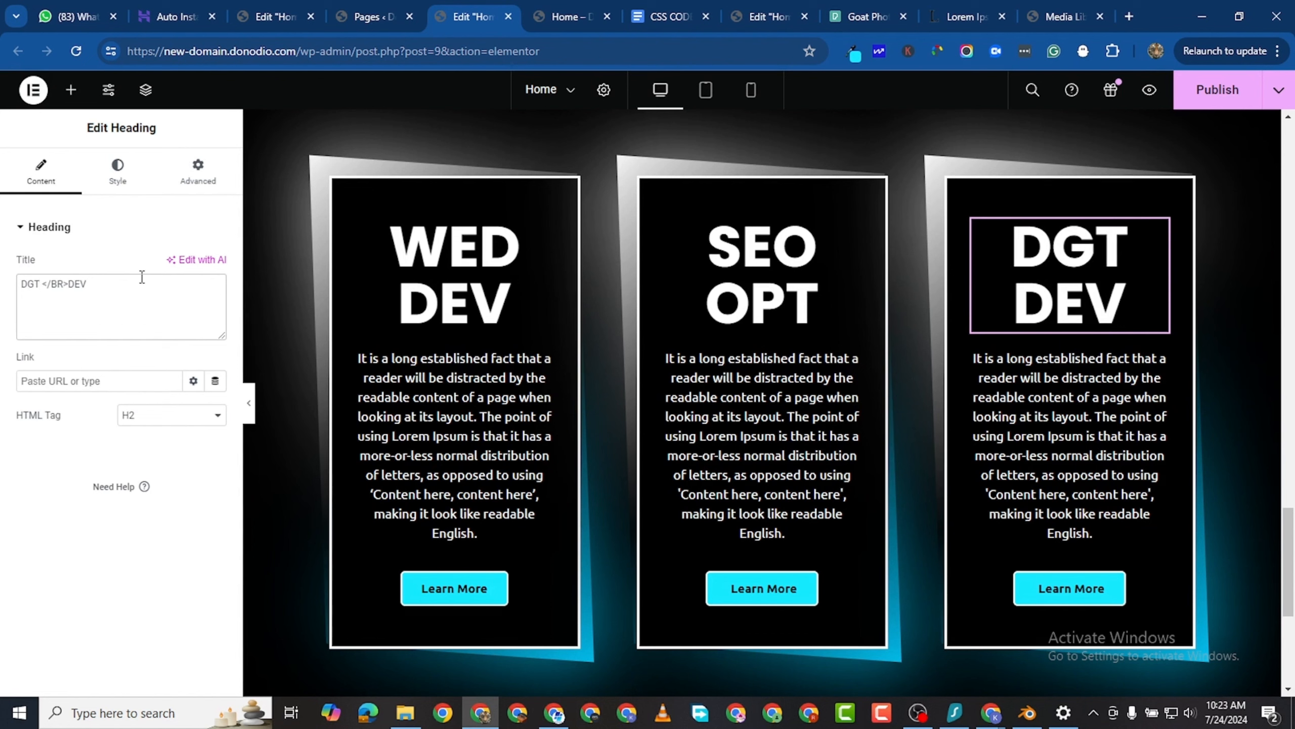
- Set the third card's heading title to "SOCIAL </BR>MEDIA"
key("BackSpace")
key("BackSpace")
key("BackSpace")
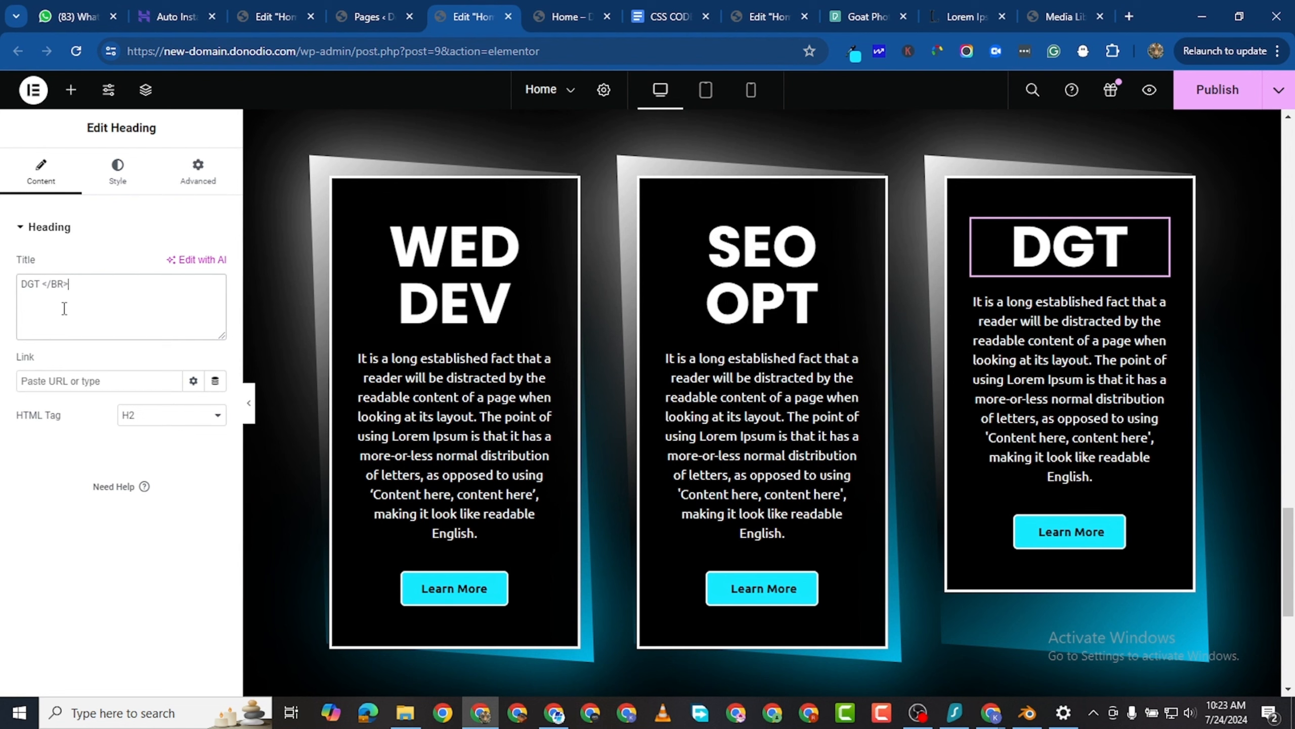
key("BackSpace")
key("BackSpace")
key("BackSpace")
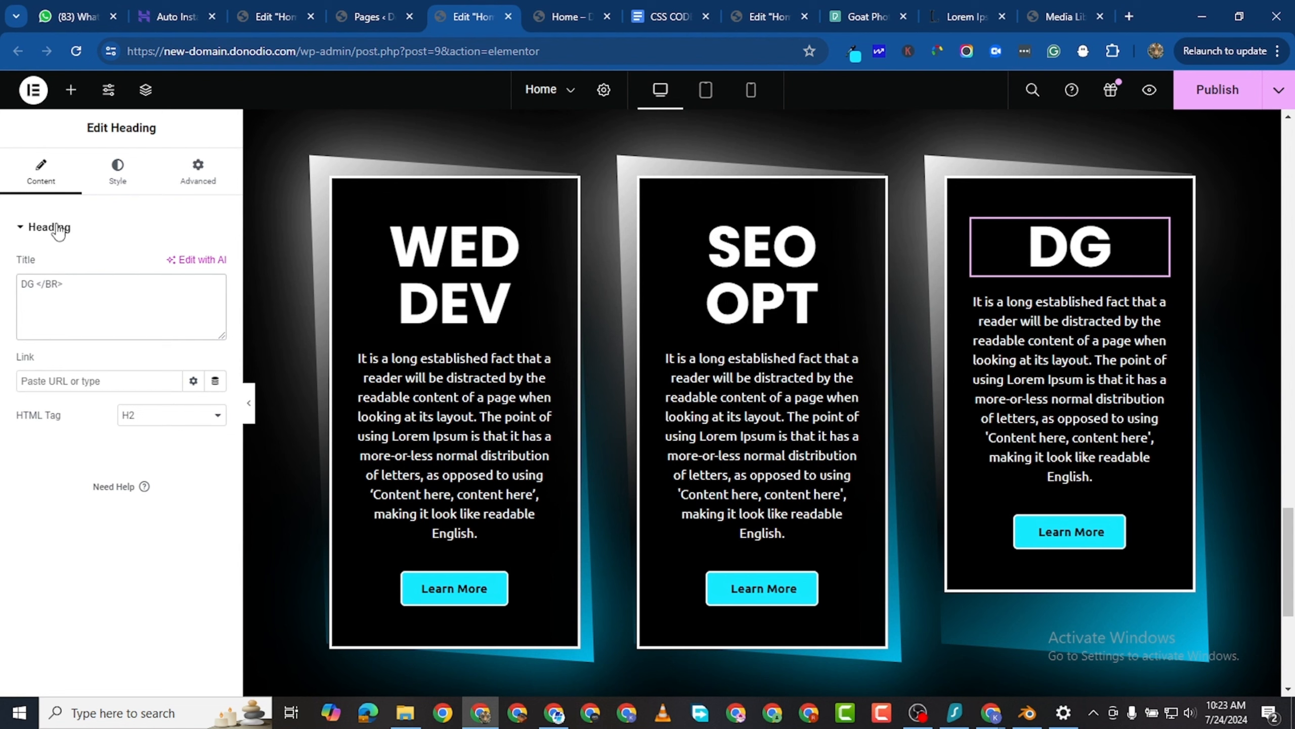
type("SOCIAL")
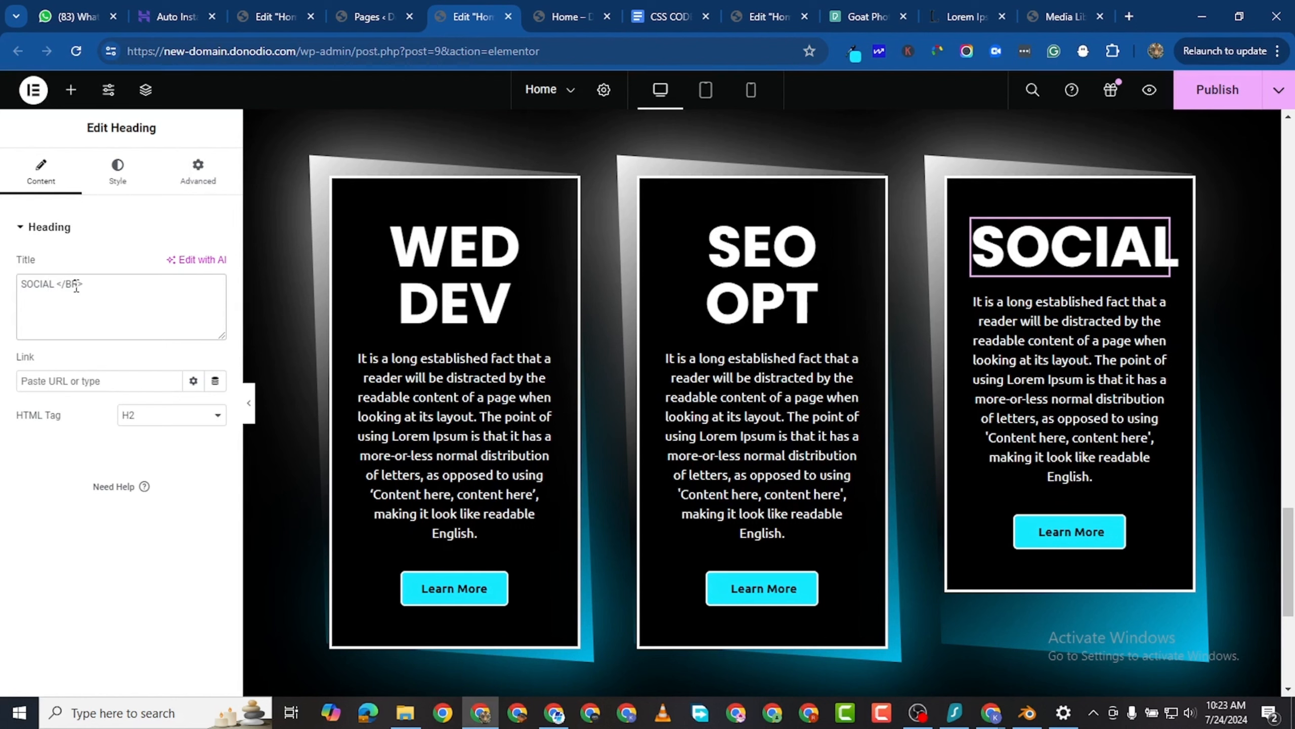
type("MEDIA")
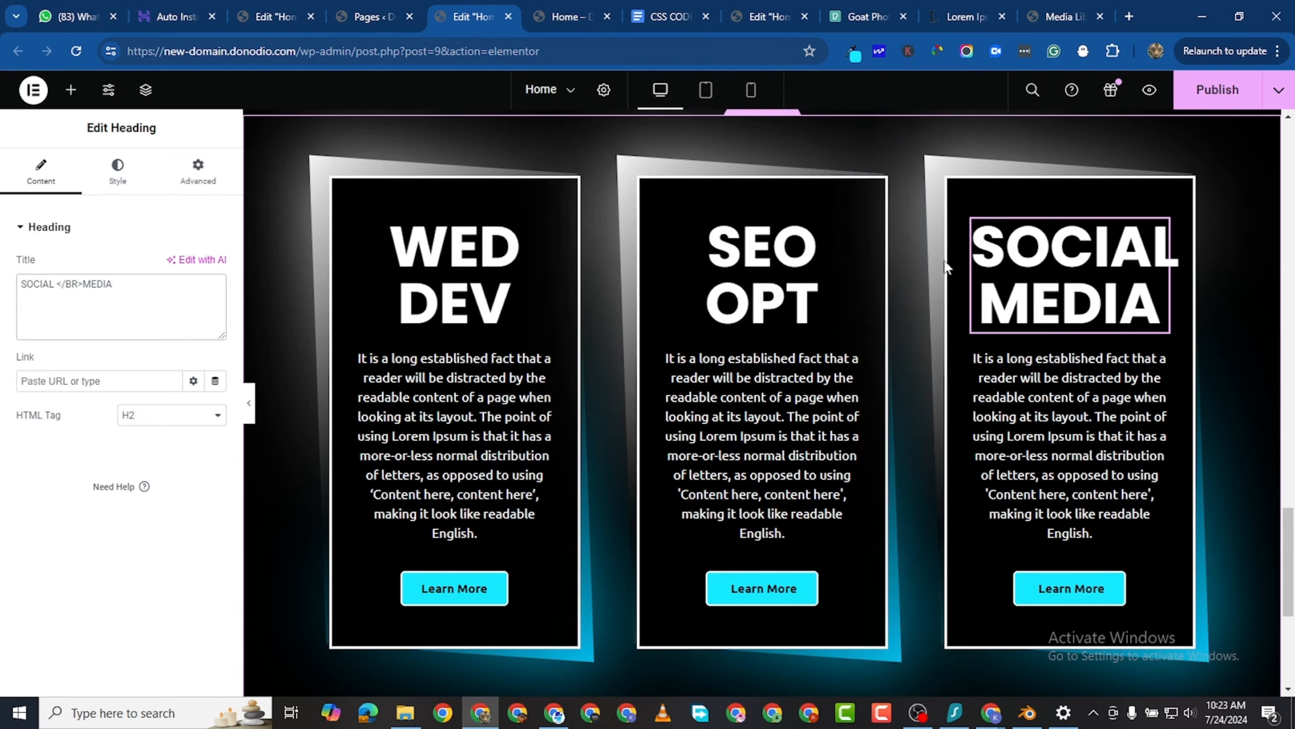
- Check the hover effect on the three service cards in the editor and publish the Home page
scroll(765, 398, "up", 3)
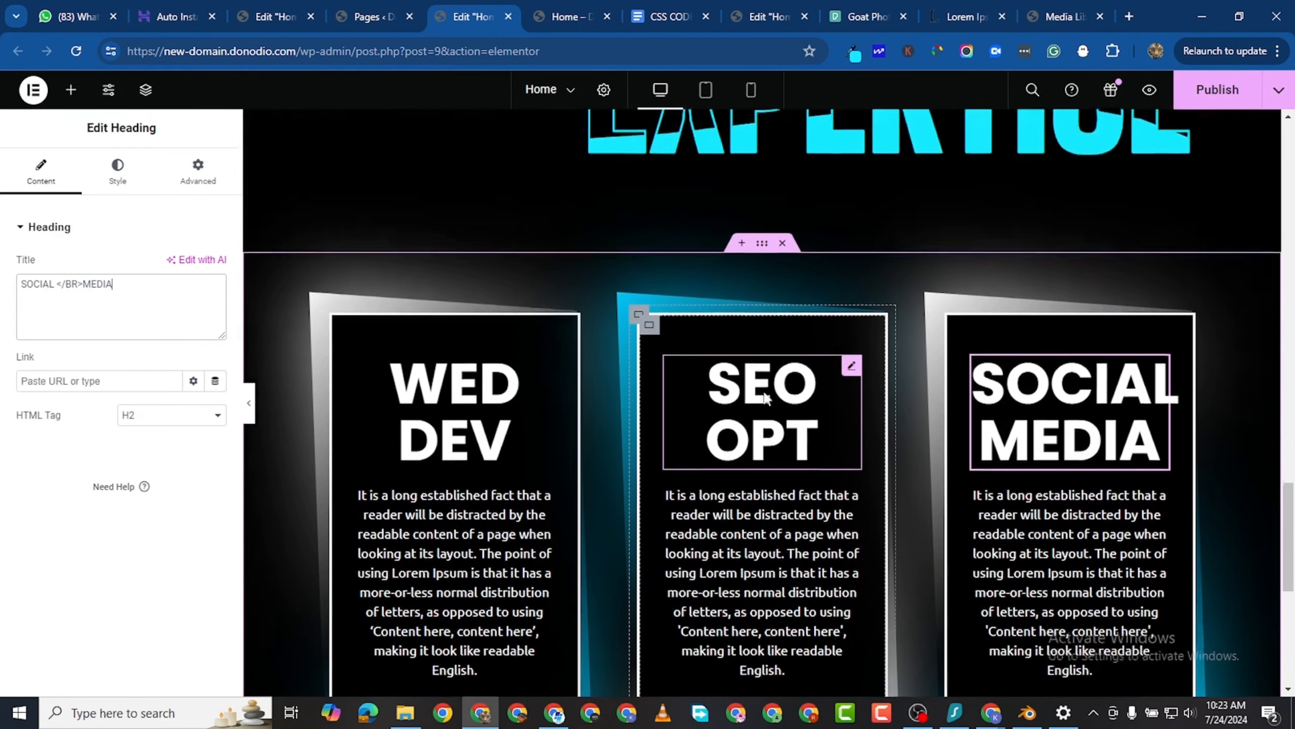
scroll(765, 398, "down", 4)
scroll(831, 240, "up", 3)
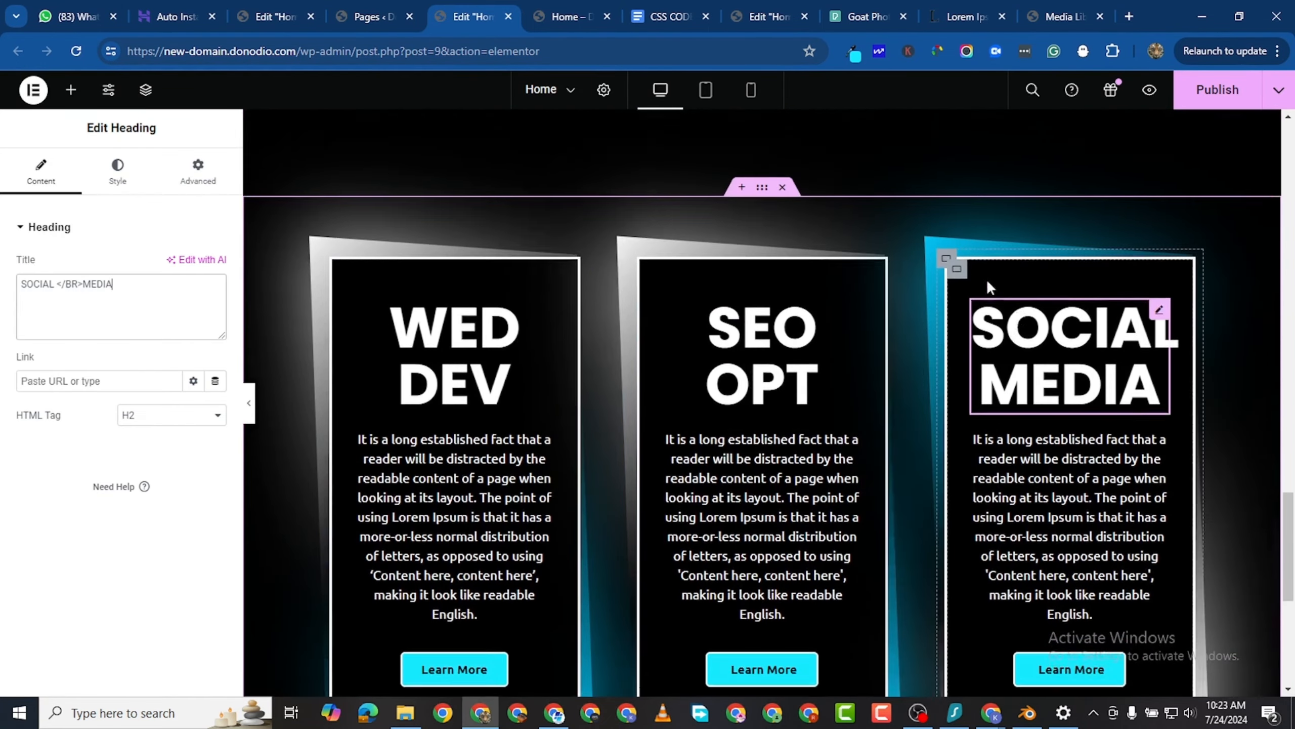
left_click(1203, 104)
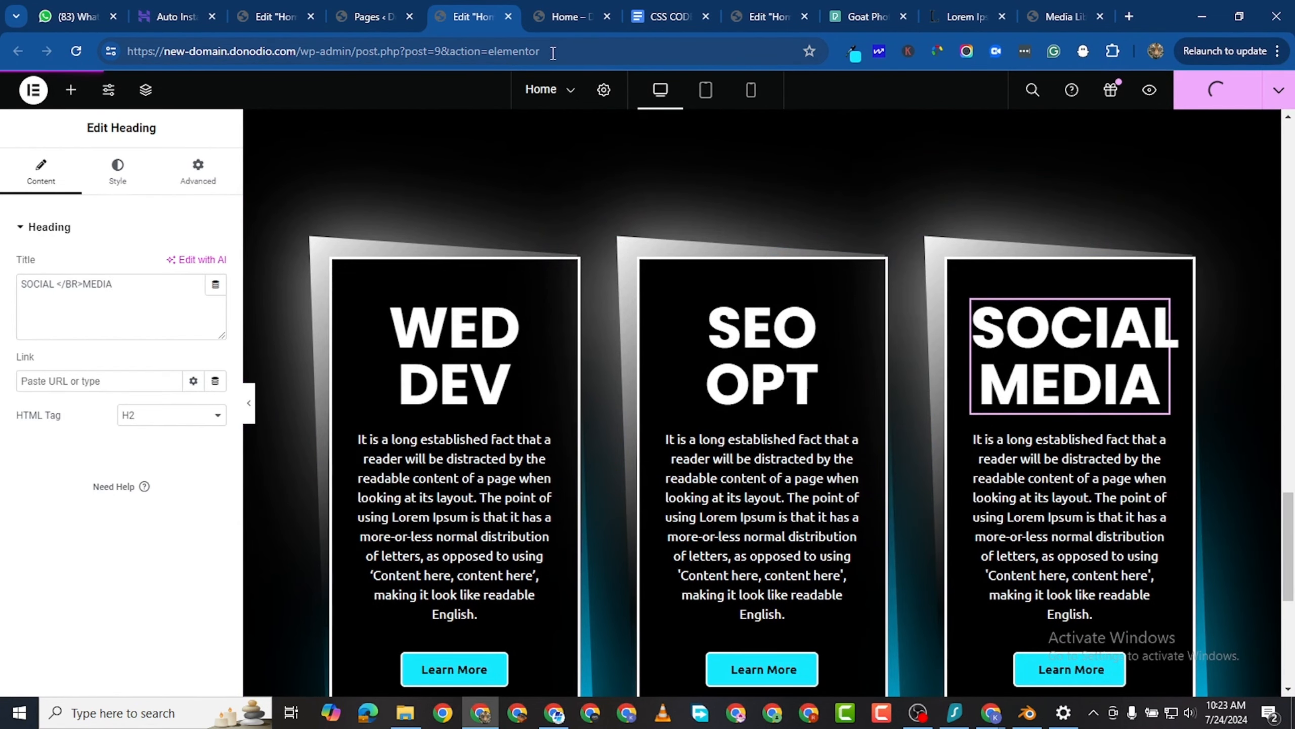
- Reload the Home page preview and examine the EXPERTISE section with its three service cards and their hover effect
left_click(557, 19)
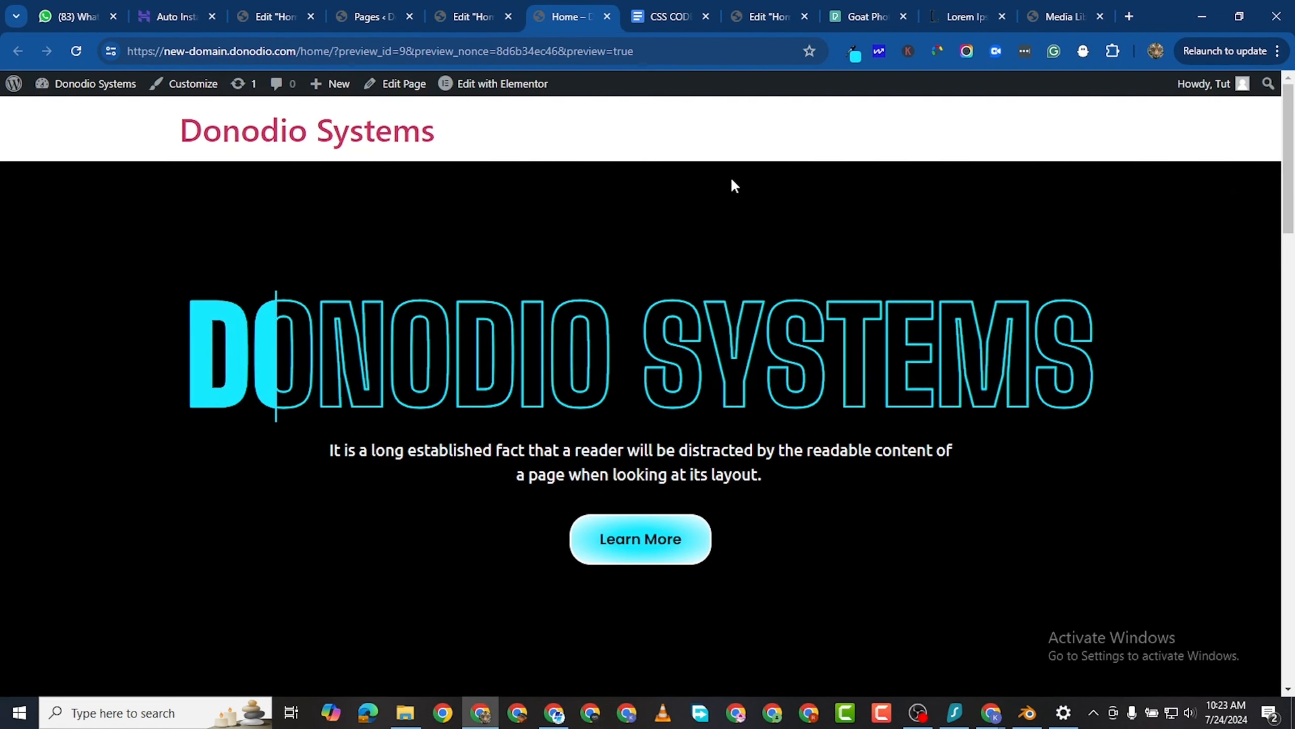
left_click(77, 50)
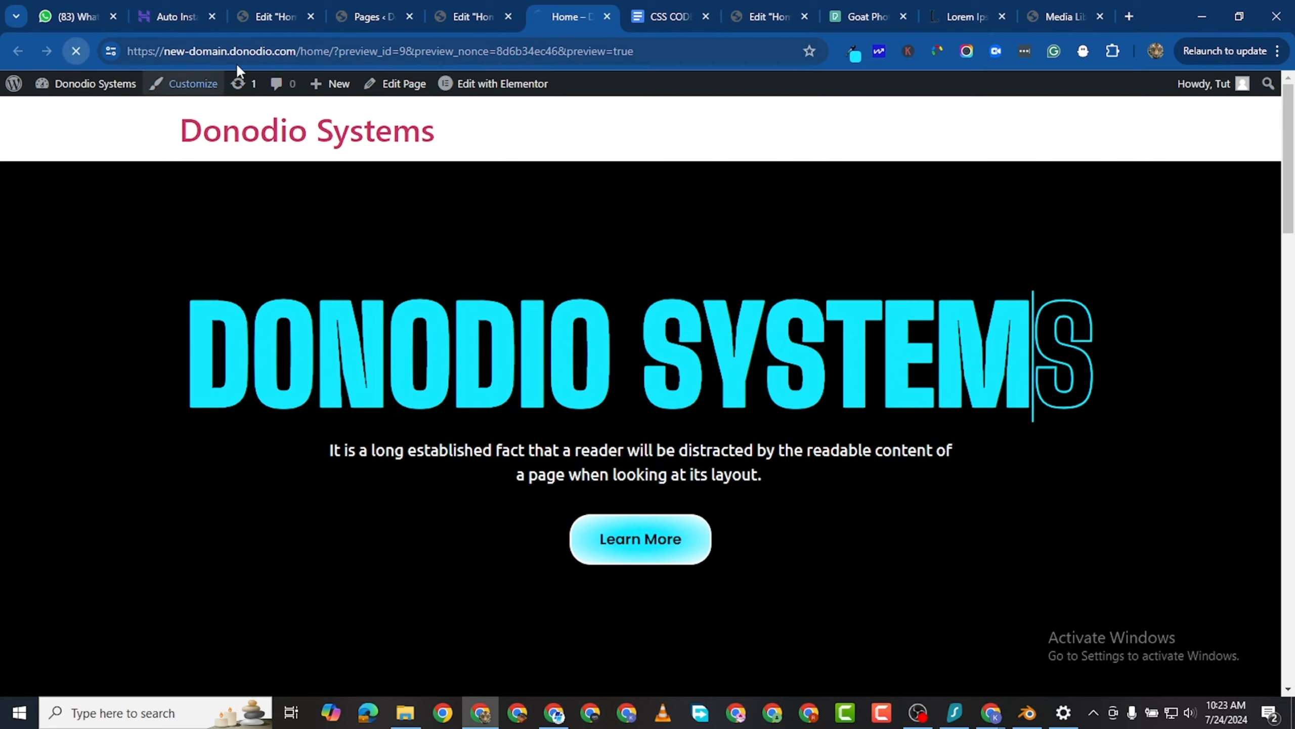
left_click(458, 17)
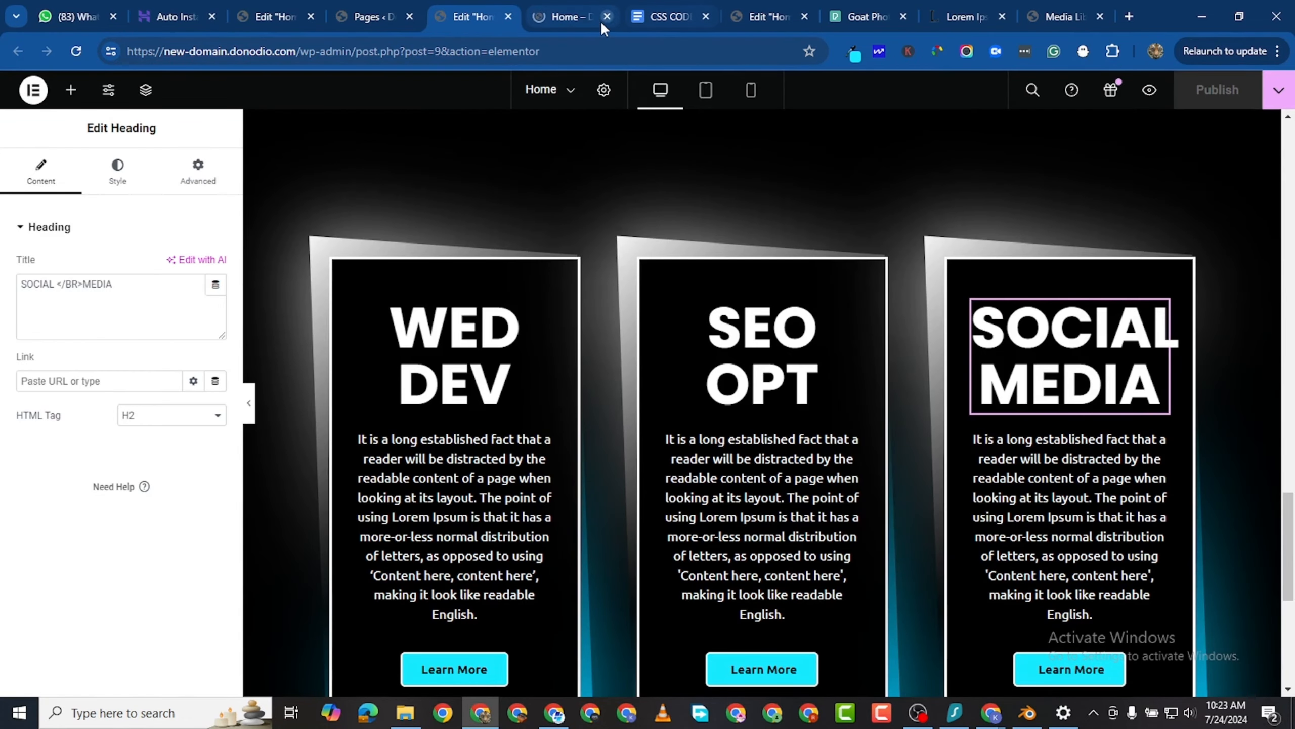
scroll(774, 399, "down", 6)
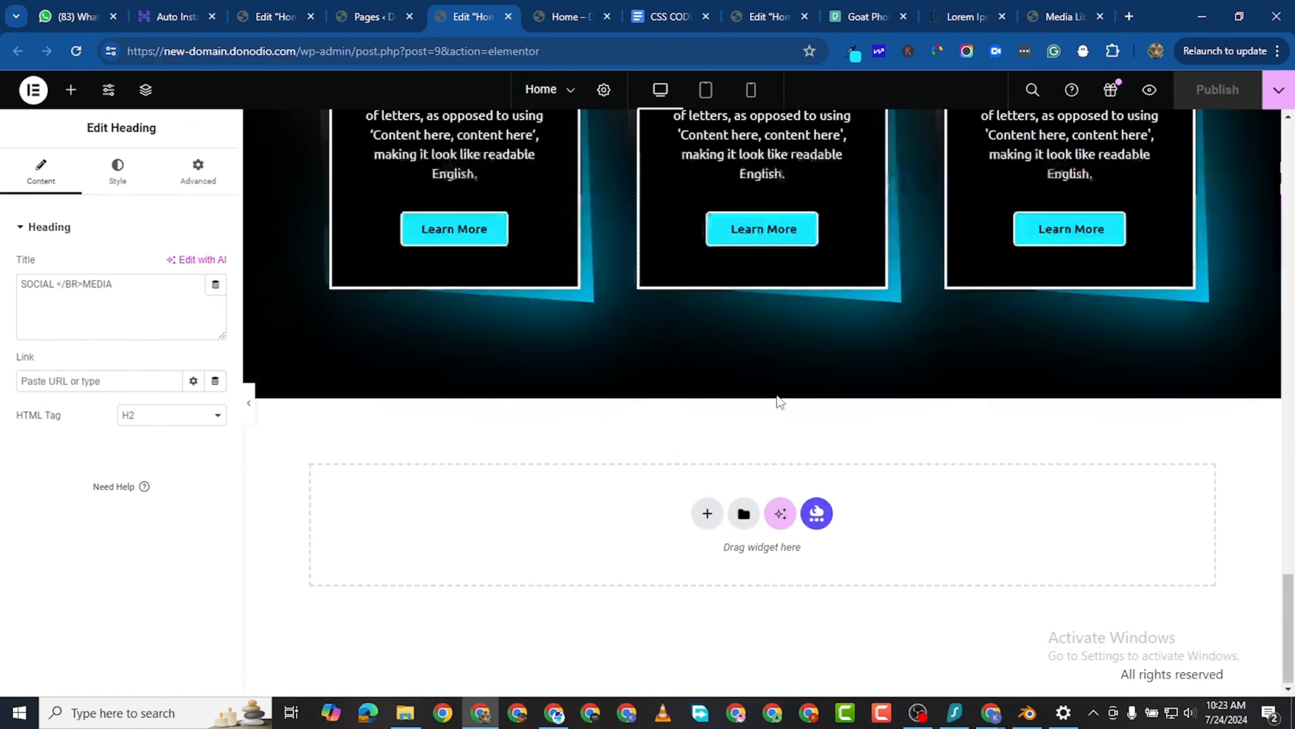
scroll(782, 372, "up", 5)
left_click(566, 16)
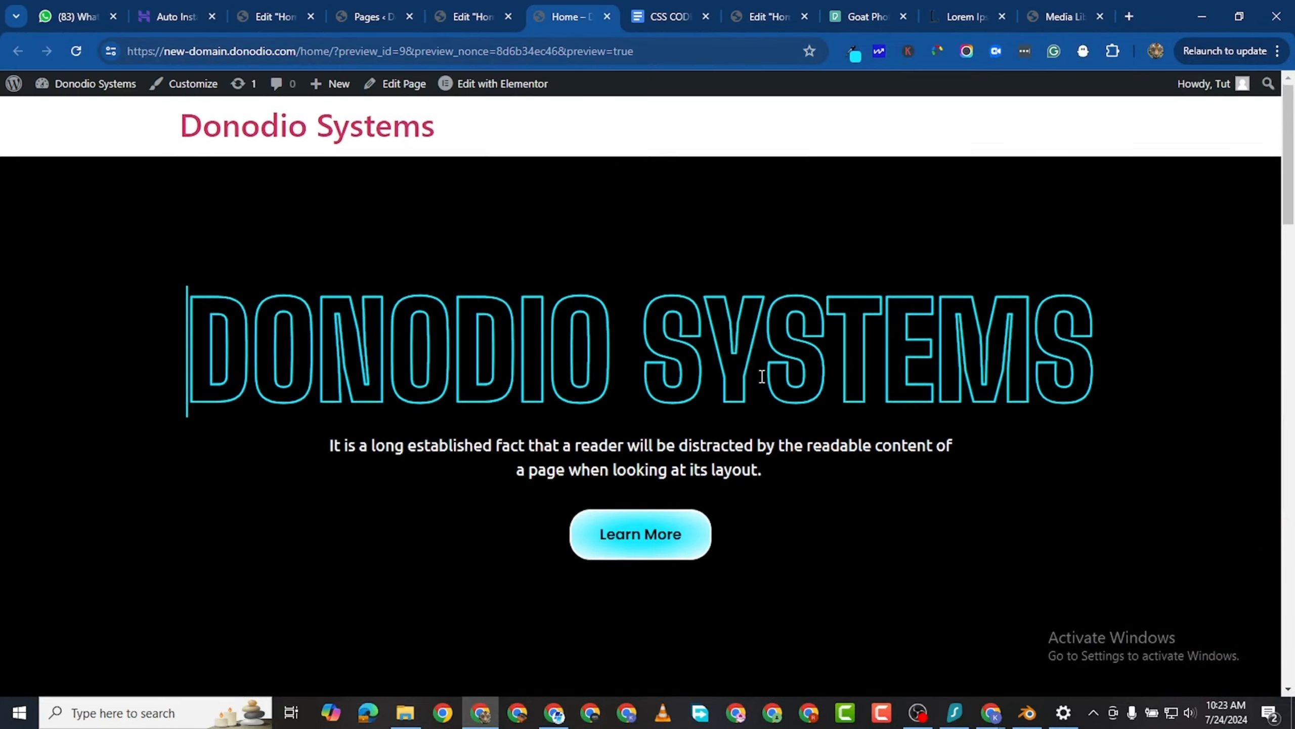
scroll(770, 426, "down", 15)
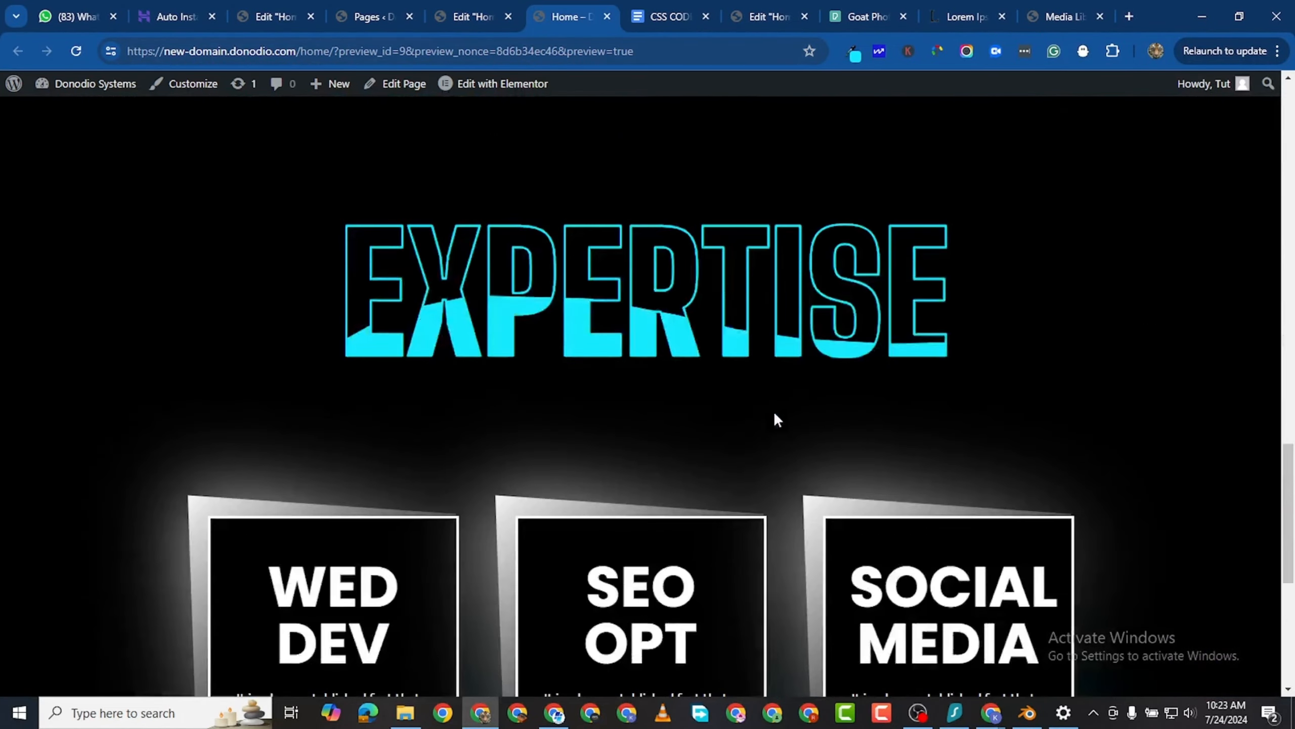
scroll(813, 510, "up", 10)
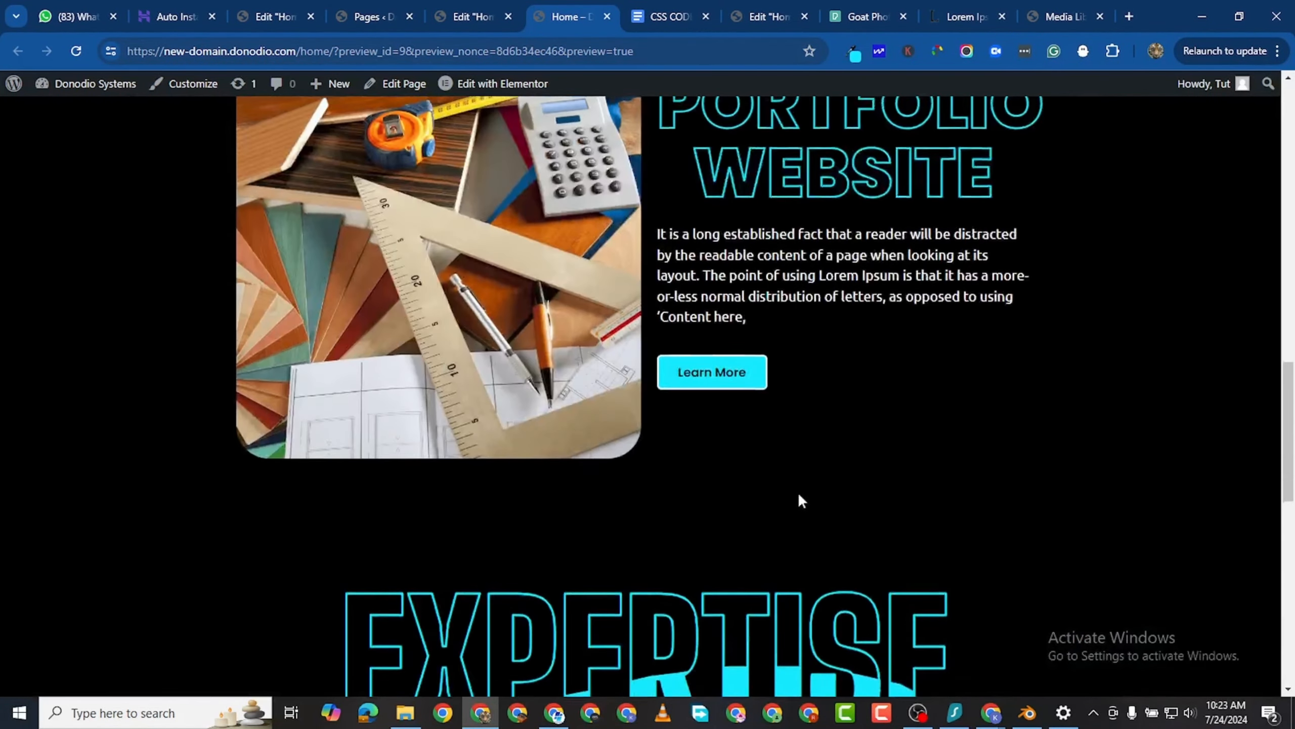
scroll(798, 498, "down", 6)
scroll(795, 519, "down", 2)
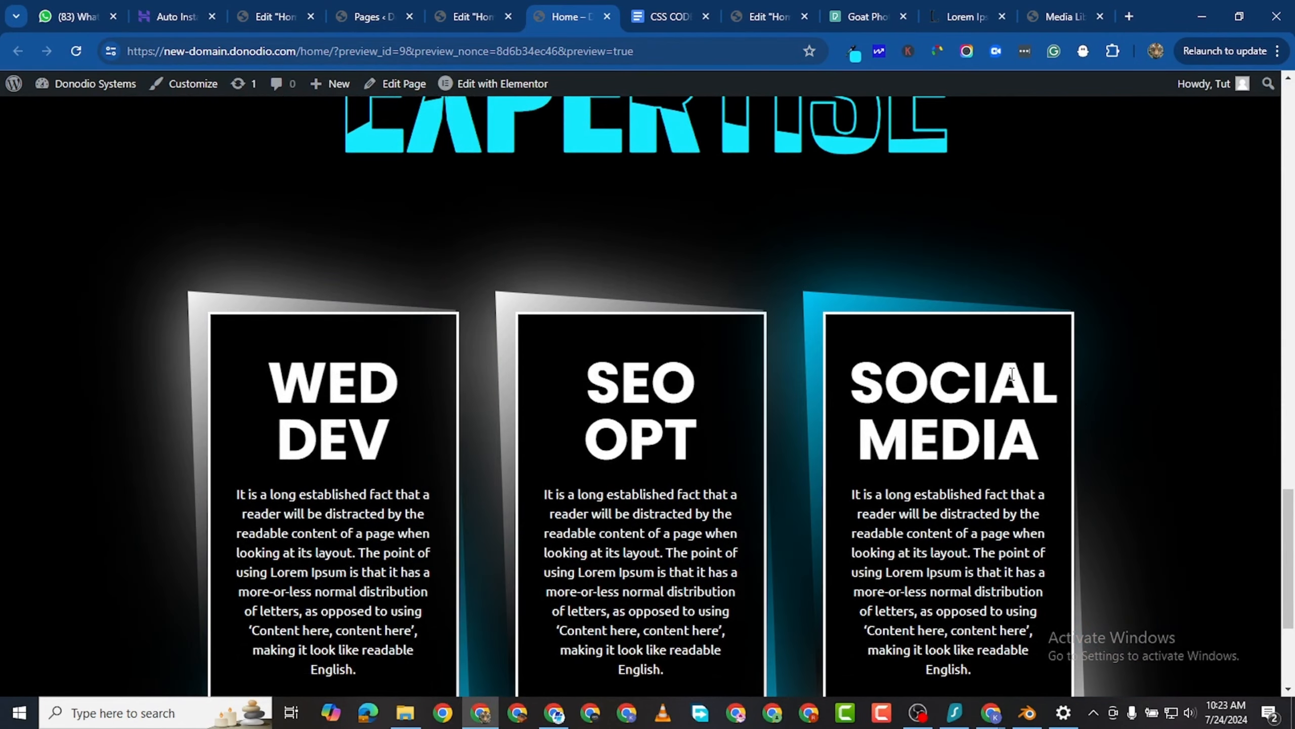
- Look over the three service cards and the sections above them in the Home page preview
scroll(592, 331, "down", 5)
scroll(595, 321, "up", 7)
scroll(595, 322, "down", 7)
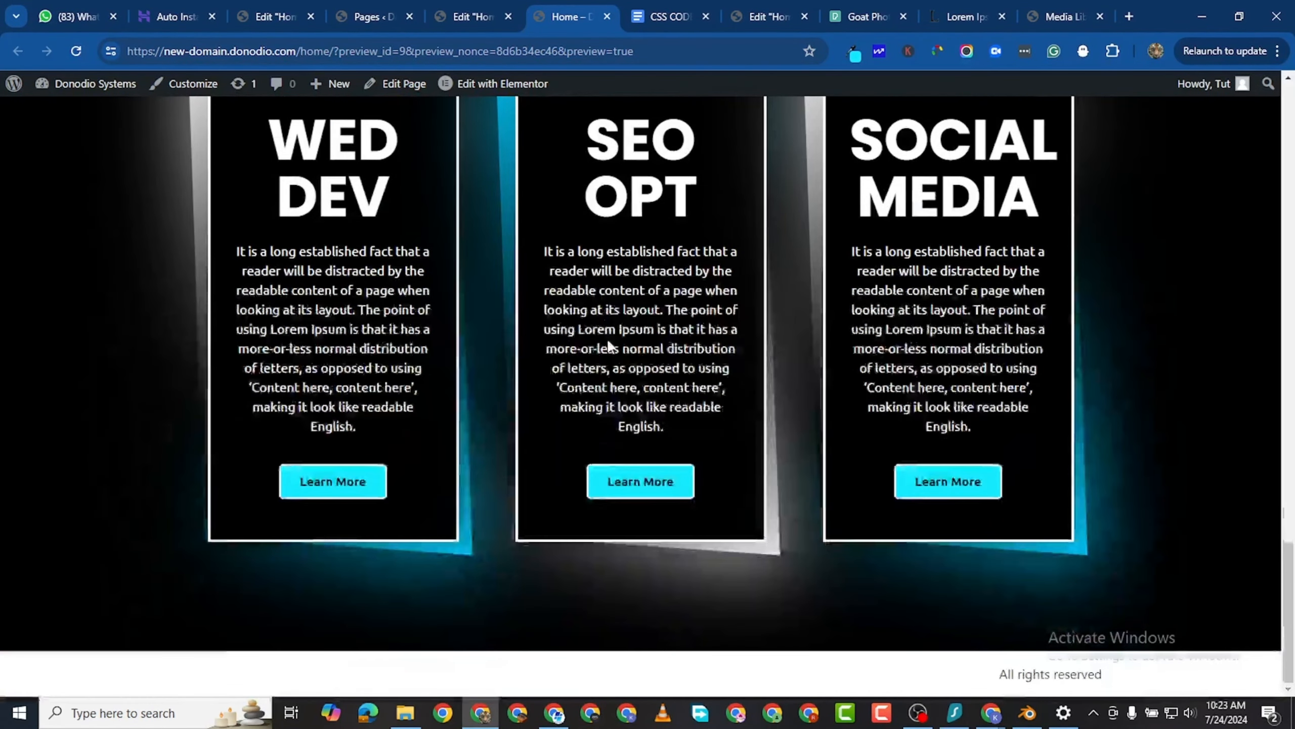
scroll(637, 296, "up", 2)
scroll(637, 296, "up", 10)
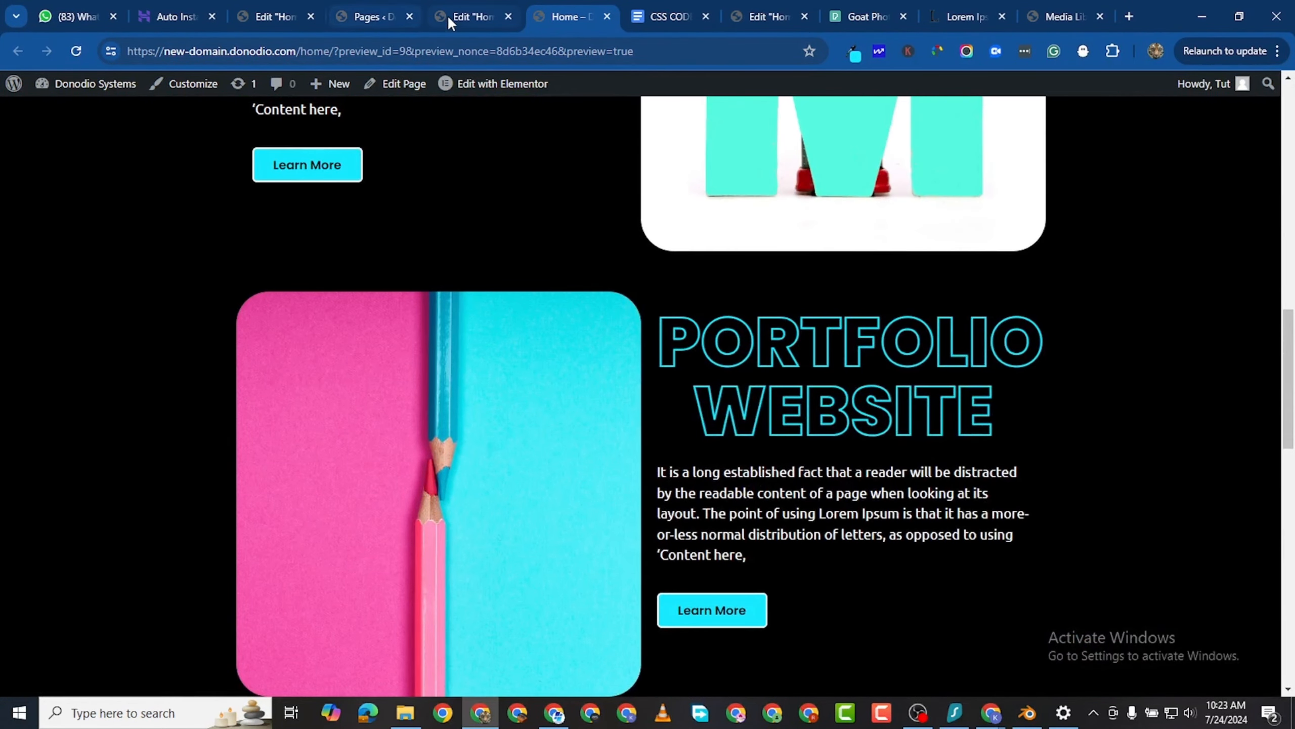
- Return to the Home page's Elementor editor, check the service cards in the mobile portrait layout, and restore the desktop layout
left_click(461, 16)
scroll(669, 290, "up", 15)
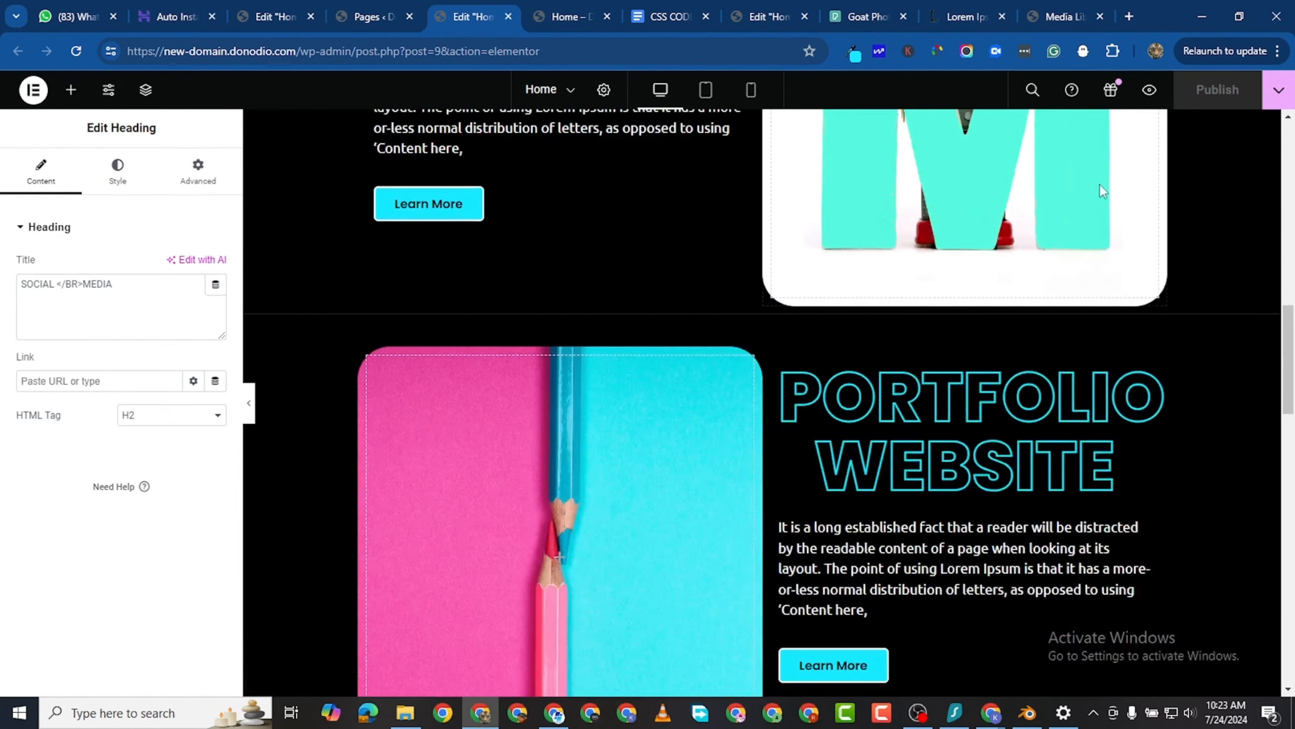
left_click(751, 90)
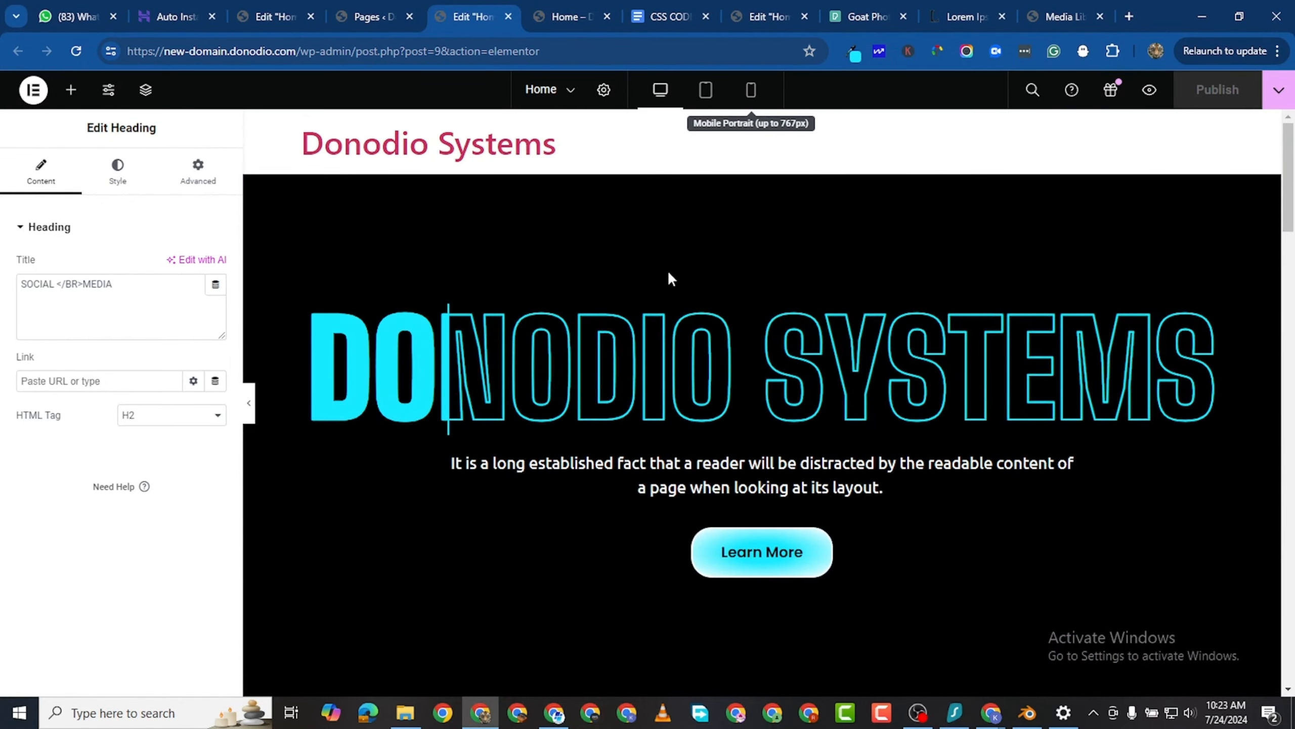
scroll(746, 407, "down", 5)
scroll(756, 425, "down", 5)
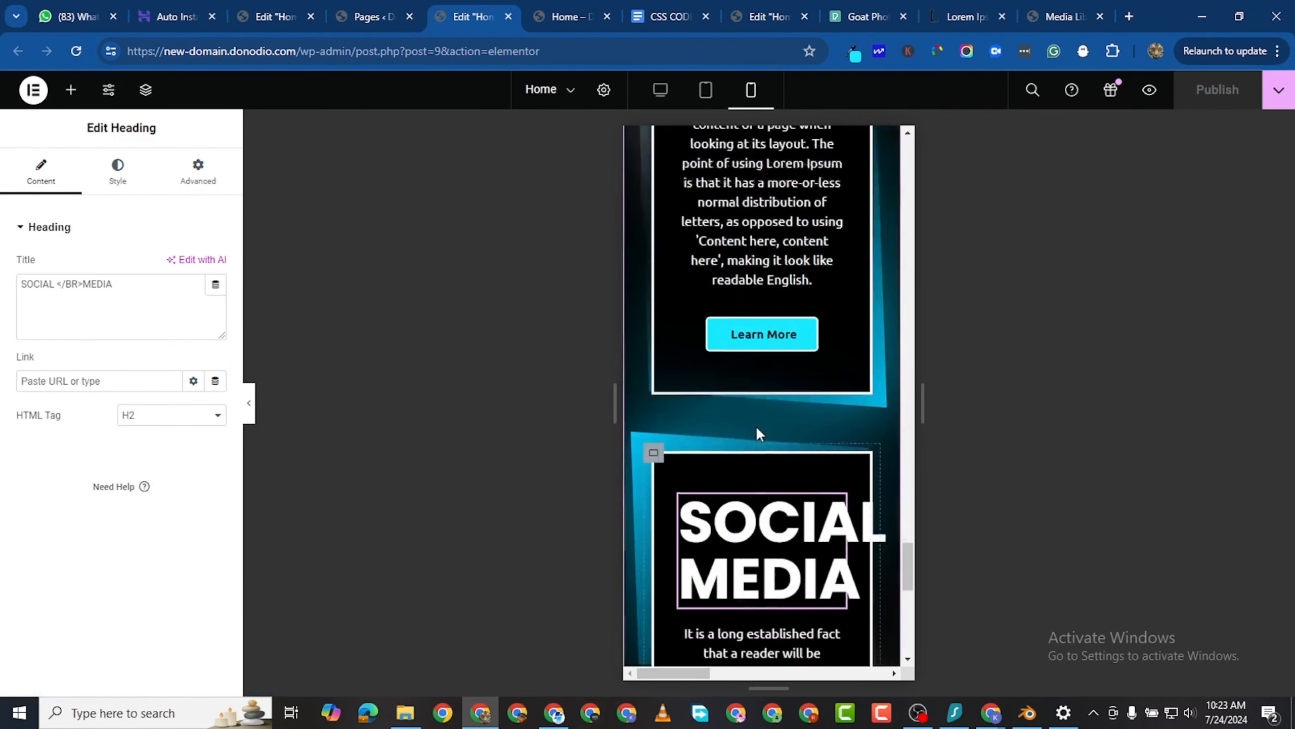
scroll(759, 429, "up", 2)
scroll(759, 428, "up", 5)
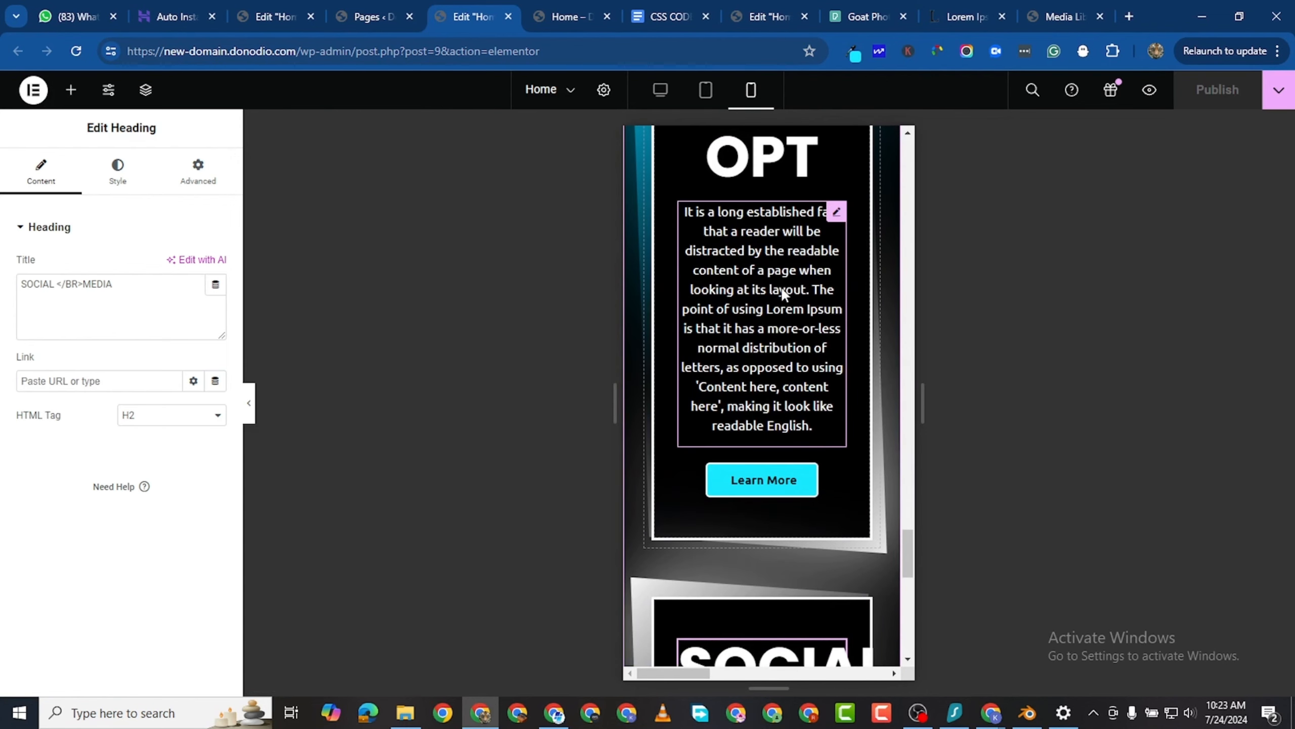
scroll(768, 274, "up", 3)
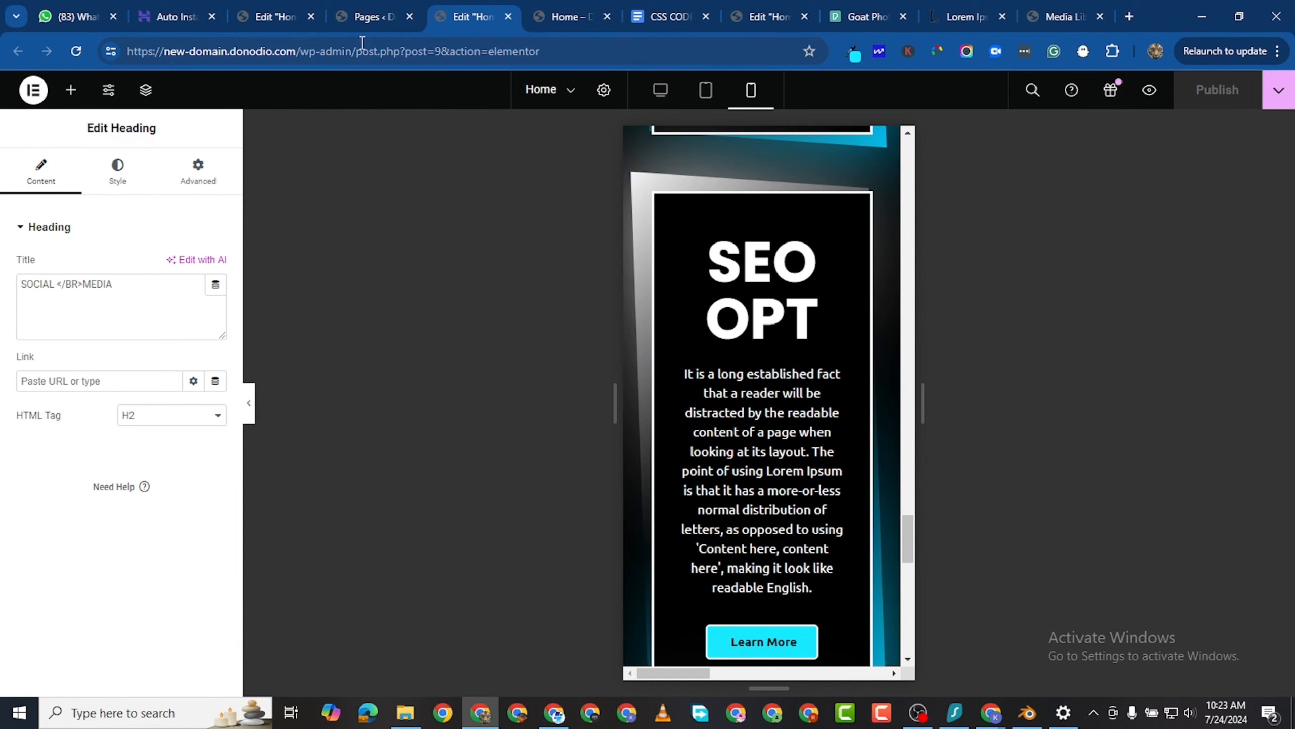
left_click(660, 89)
scroll(610, 330, "up", 8)
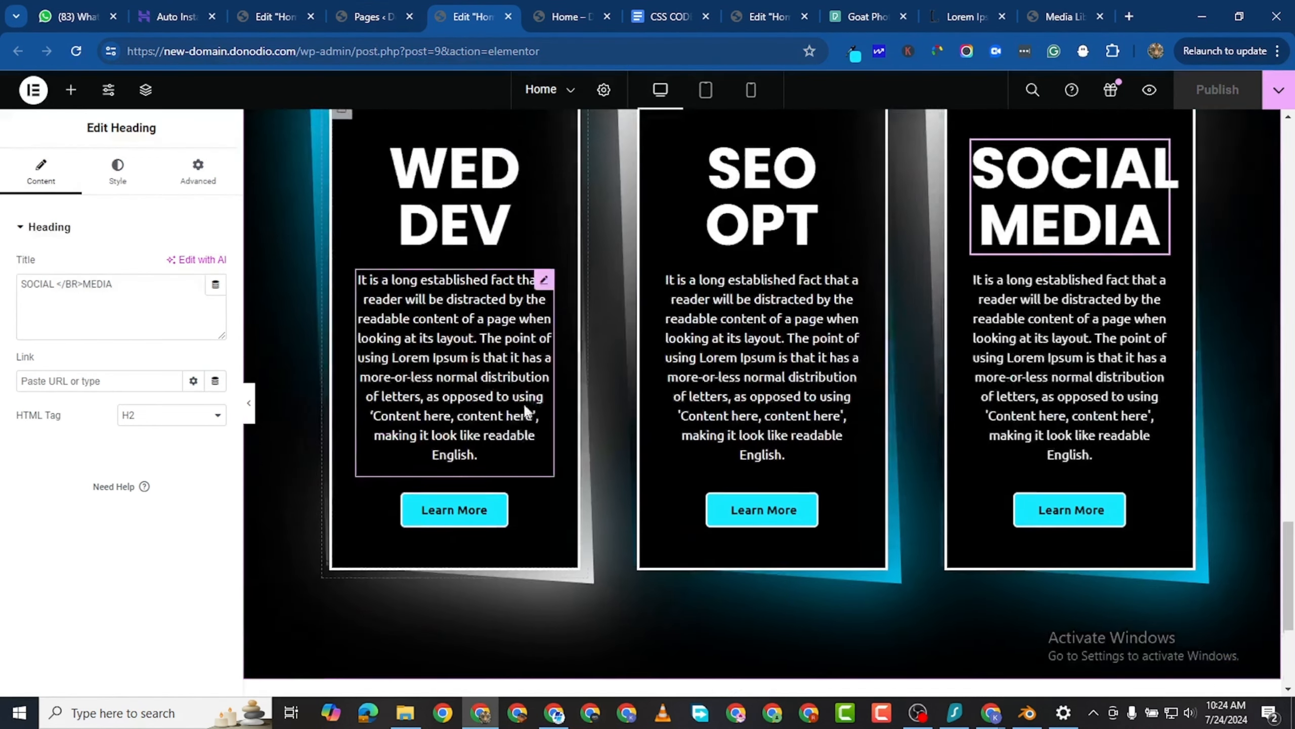
- Shorten the WED DEV card's paragraph so that it ends with "a more-or-less normal distribution."
scroll(507, 510, "down", 3)
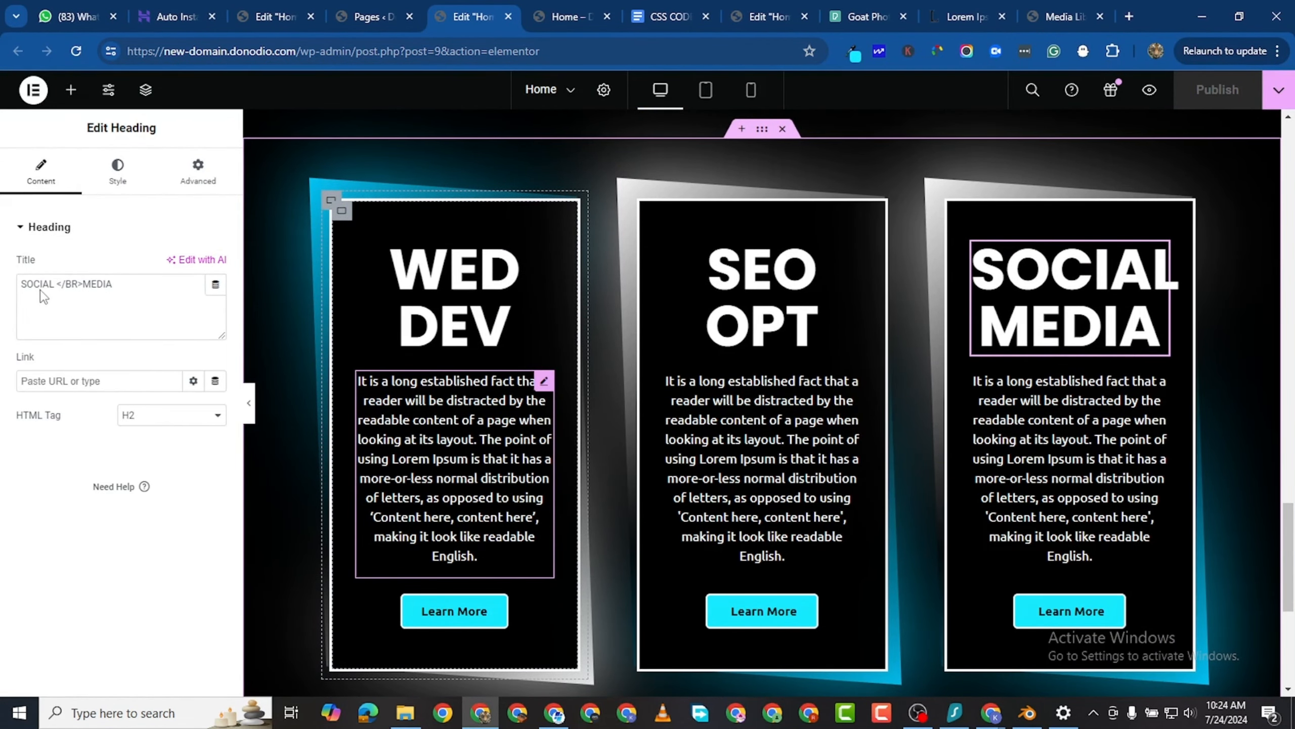
left_click(54, 190)
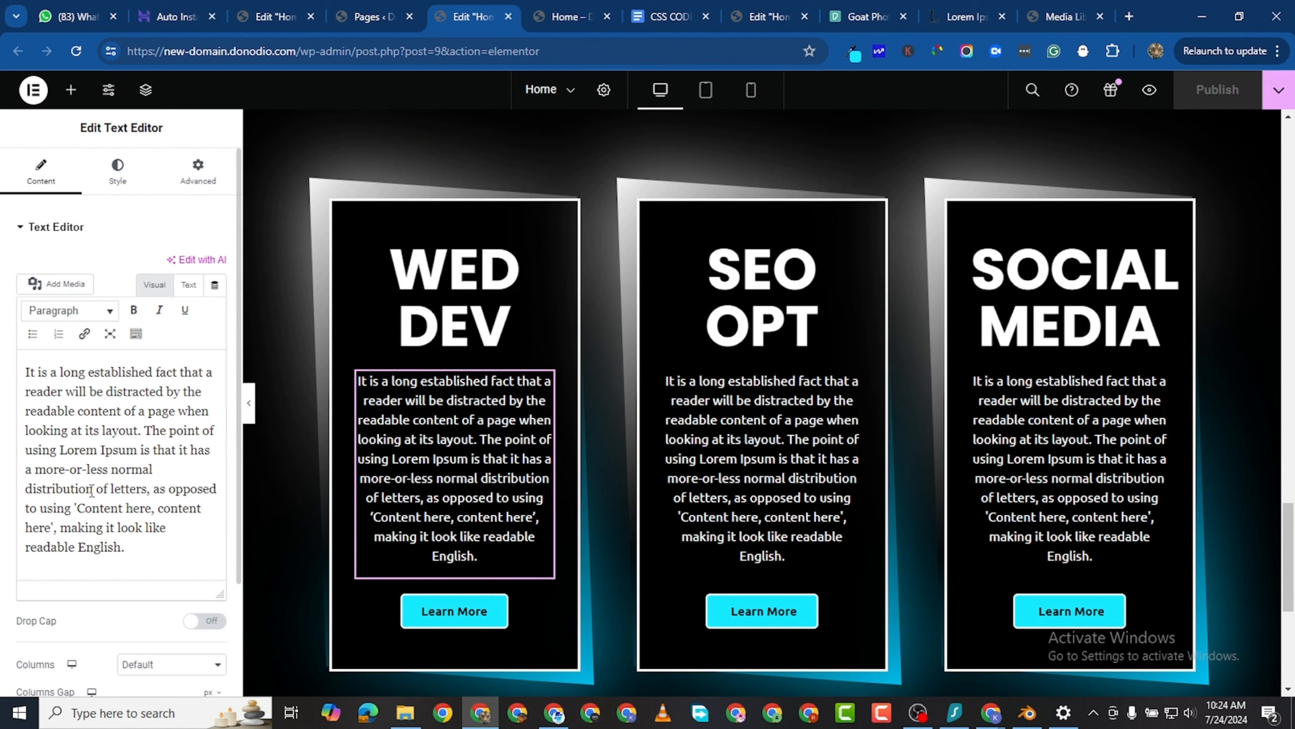
left_click_drag(133, 507, 155, 528)
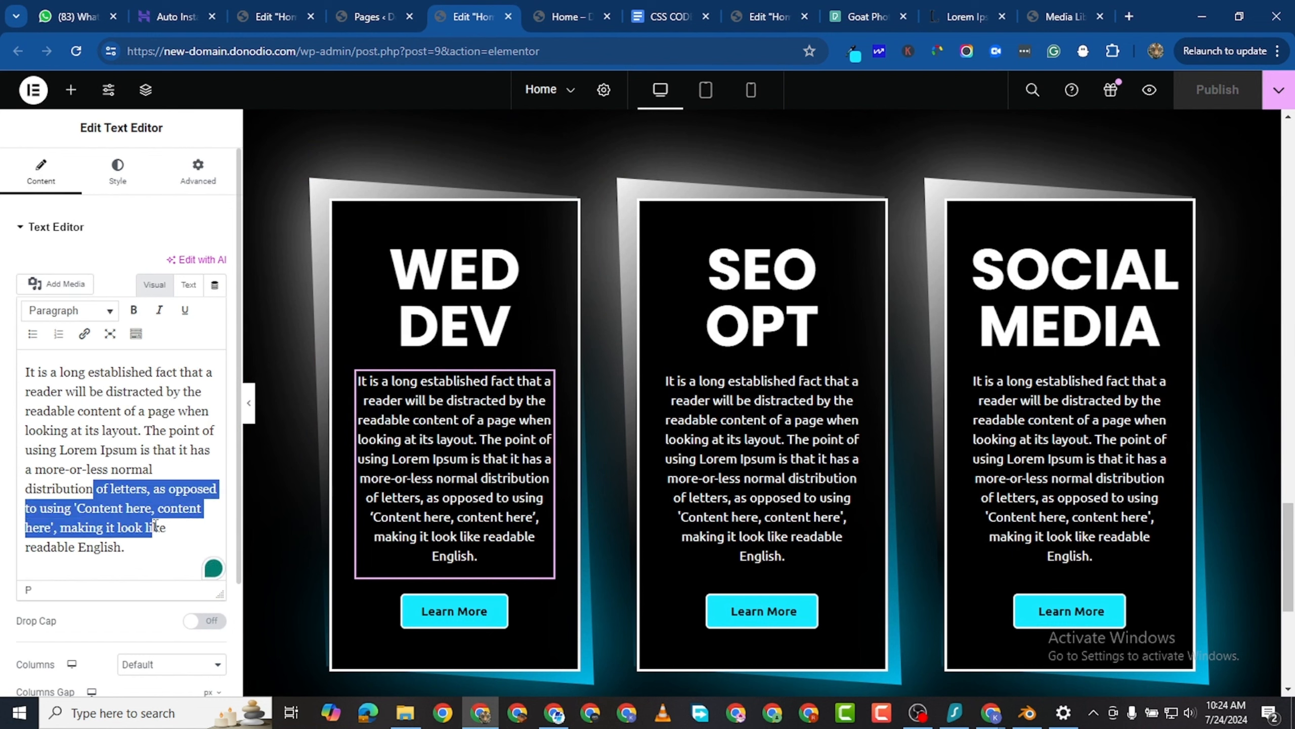
left_click(128, 527)
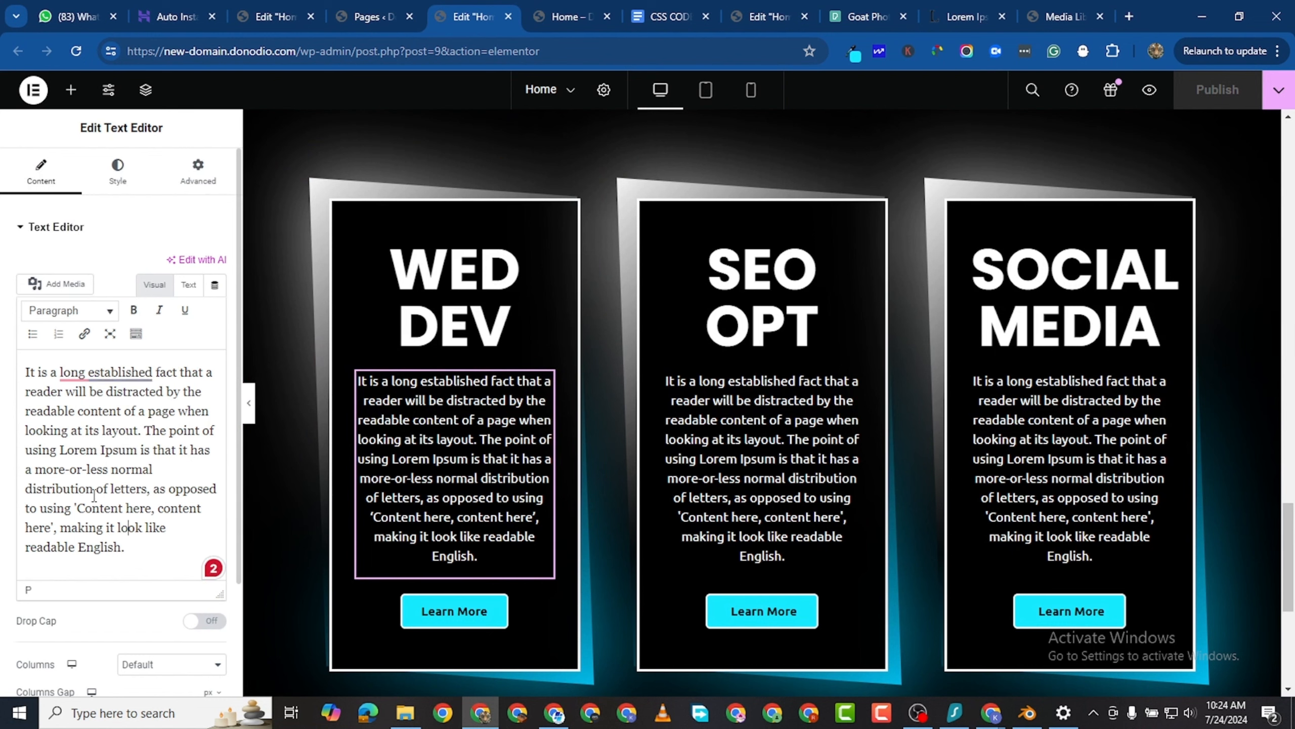
left_click_drag(94, 494, 155, 545)
key("BackSpace")
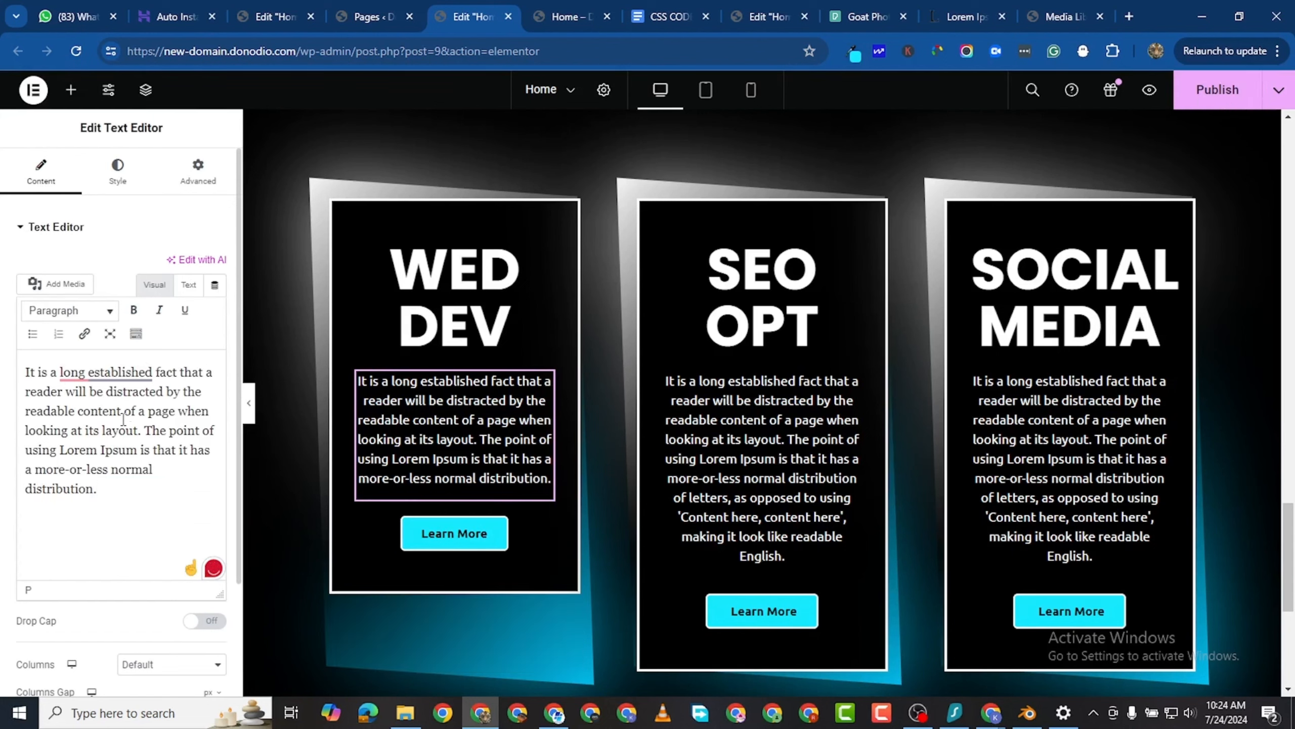
- Copy the WED DEV card's whole paragraph and paste it over the SEO OPT card's paragraph
left_click_drag(99, 490, 26, 371)
right_click(96, 393)
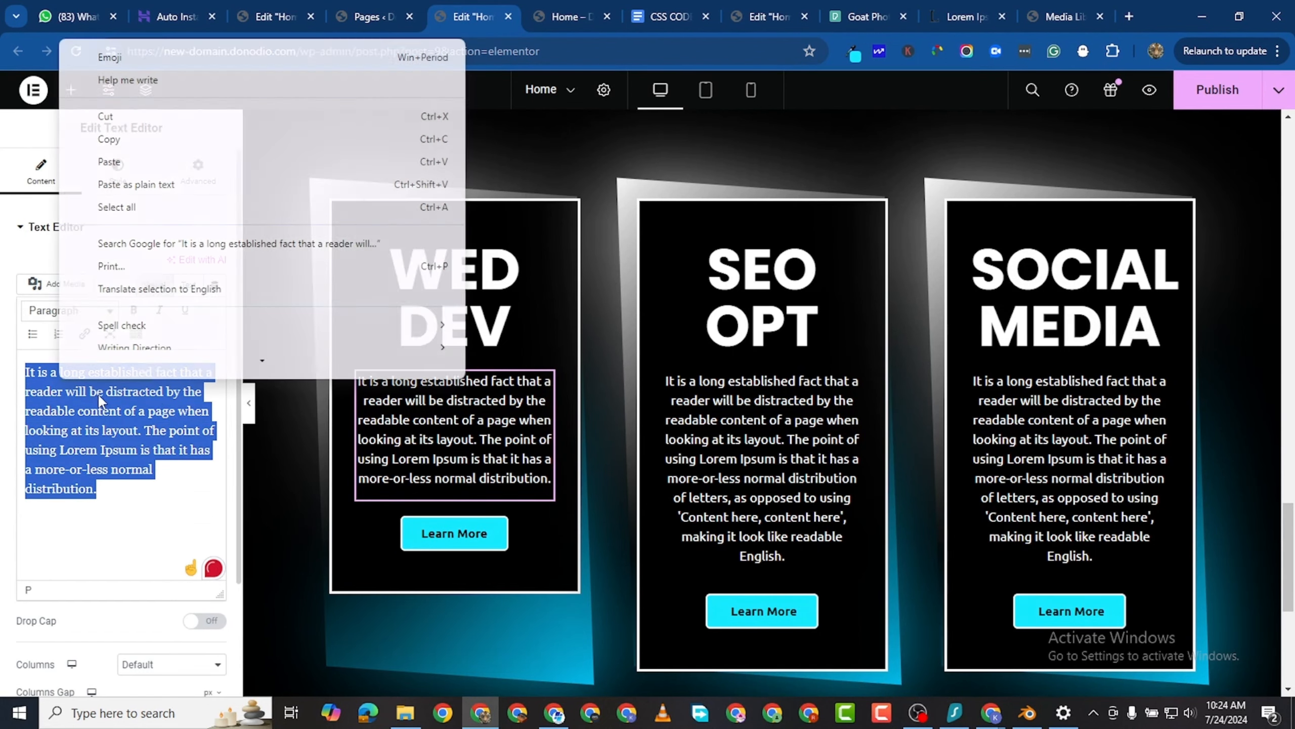
left_click(145, 154)
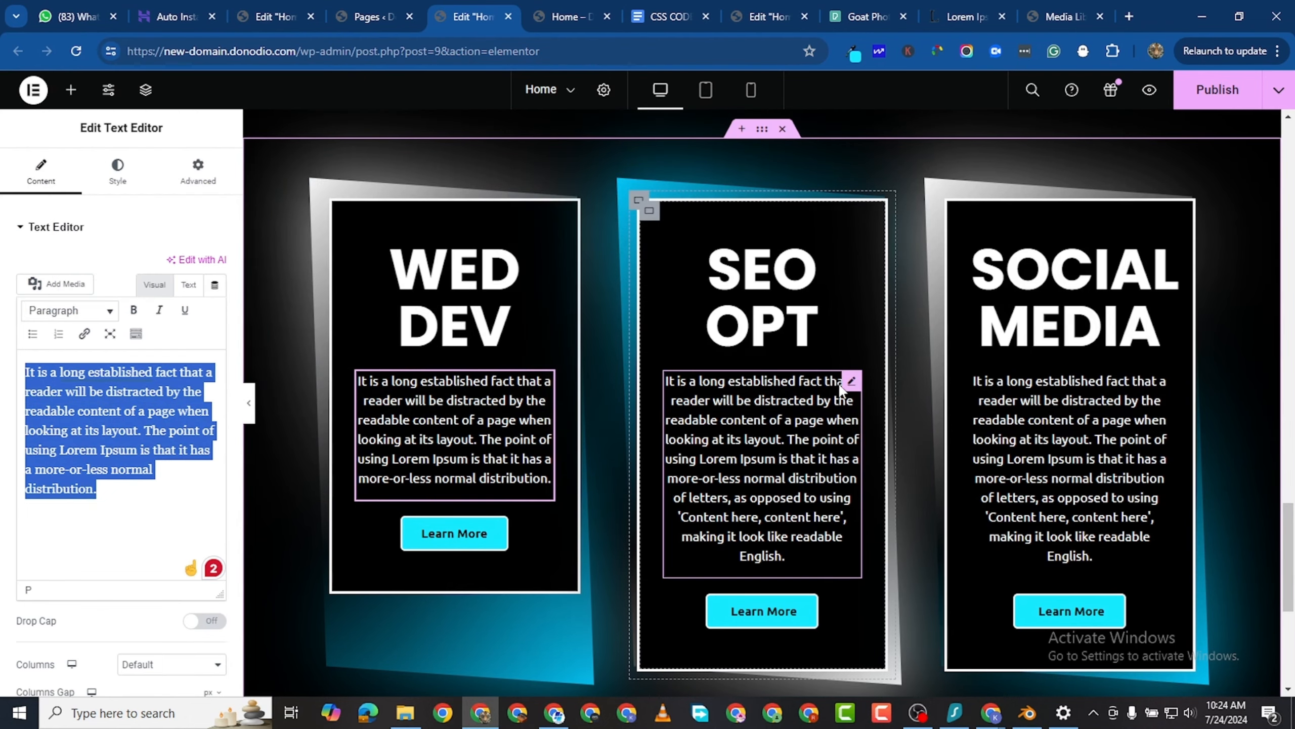
left_click(849, 384)
left_click_drag(127, 547, 25, 371)
right_click(65, 390)
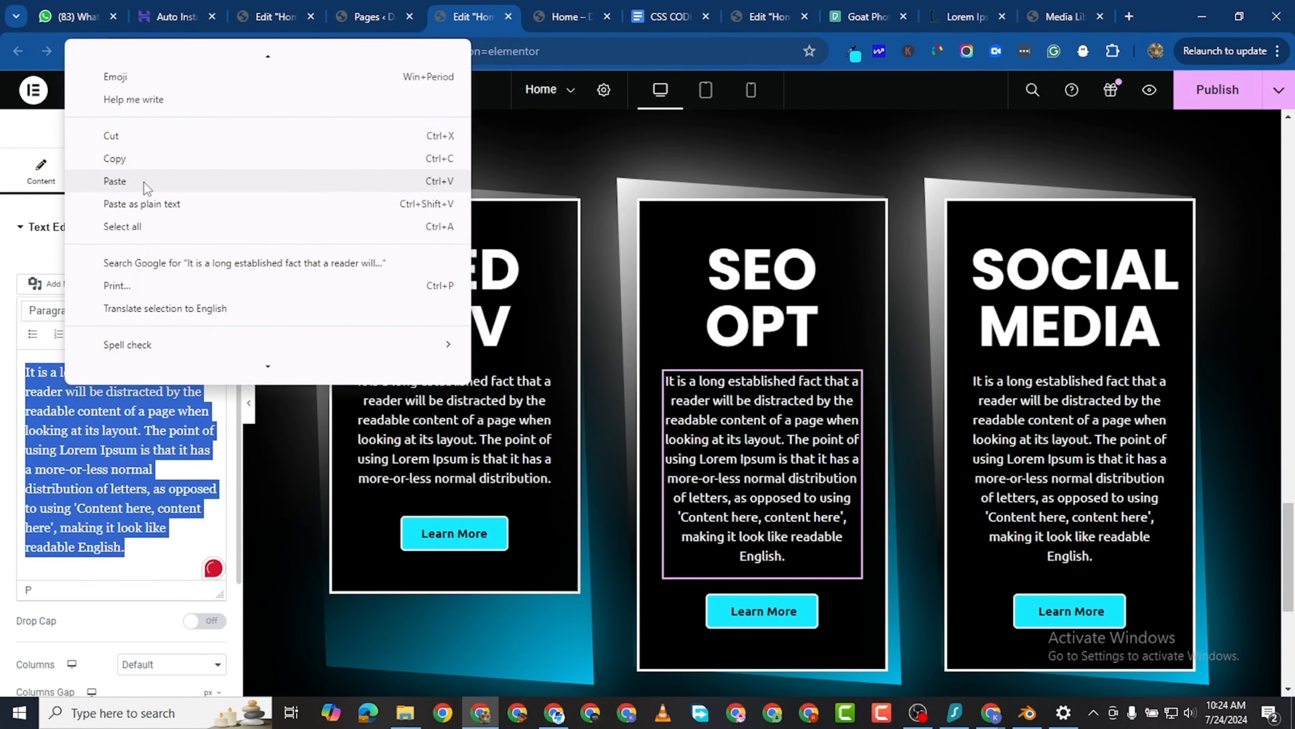
left_click(144, 181)
- Replace the SOCIAL MEDIA card's whole paragraph with the text copied from the WED DEV card
left_click(1165, 383)
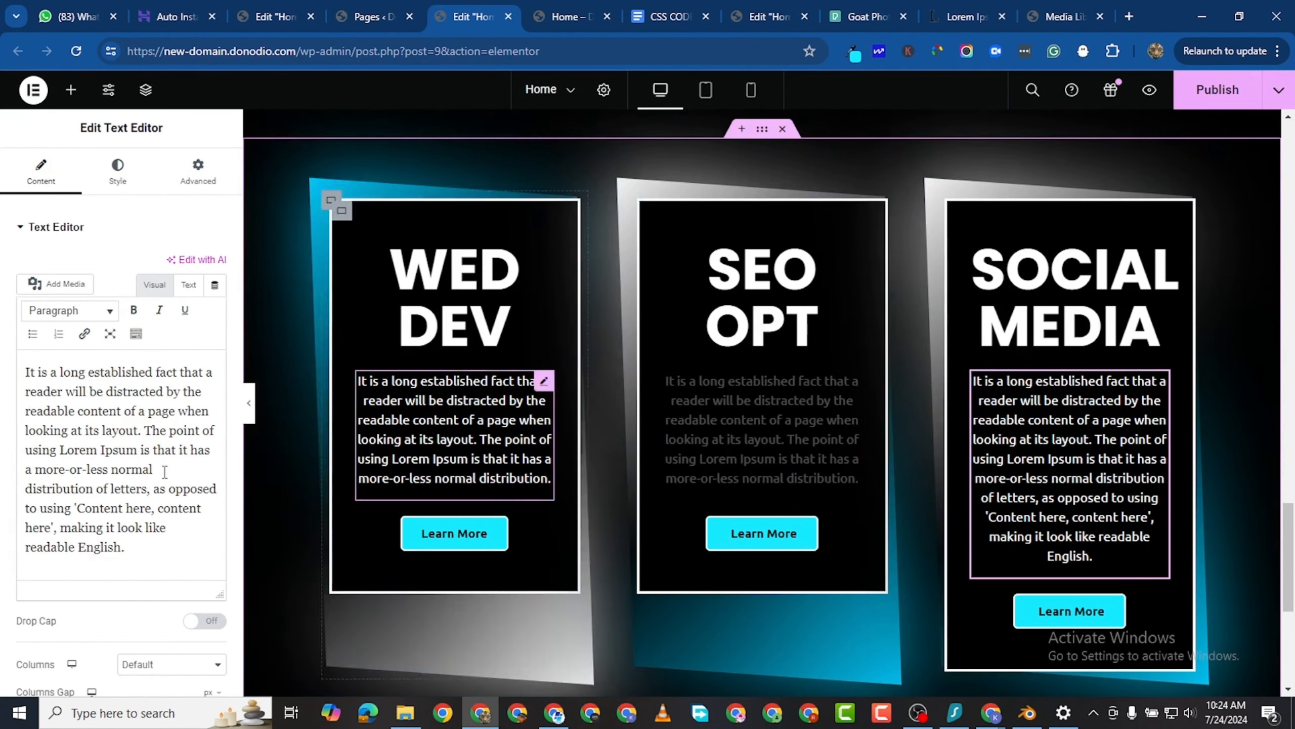
left_click_drag(125, 548, 3, 358)
right_click(76, 391)
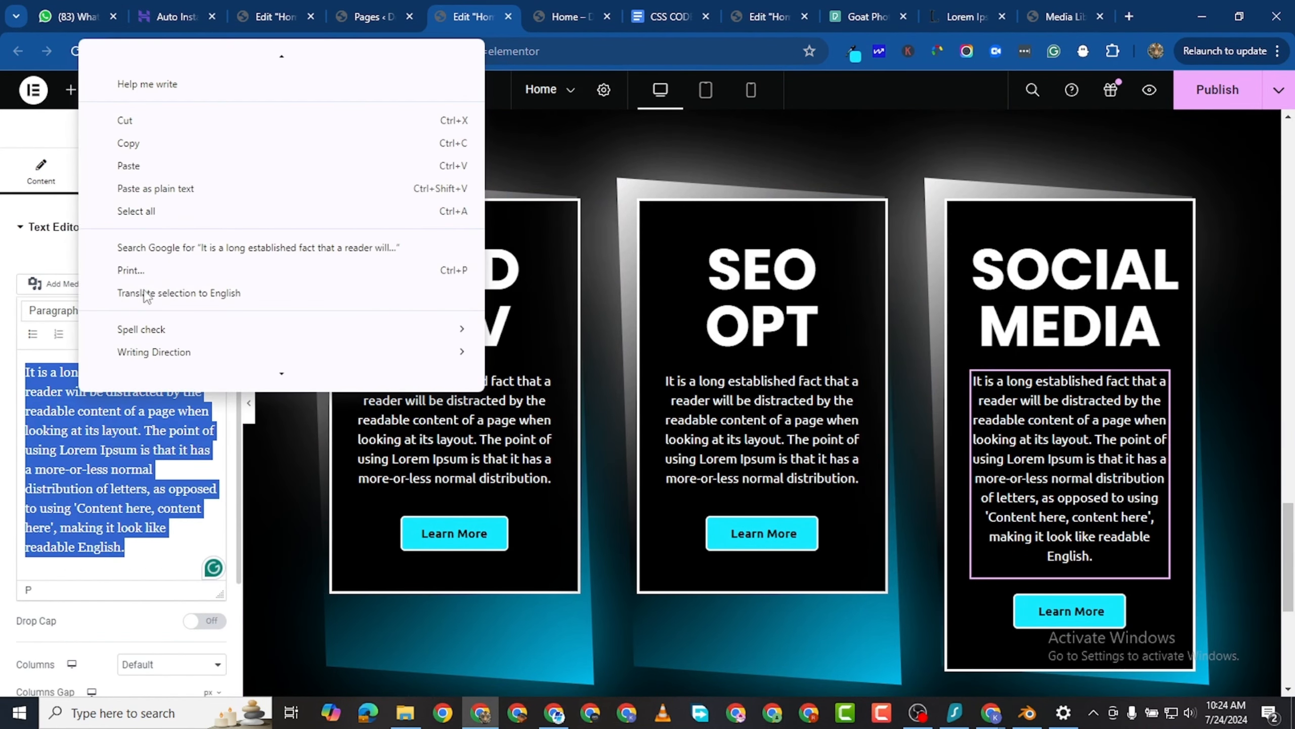
left_click(136, 164)
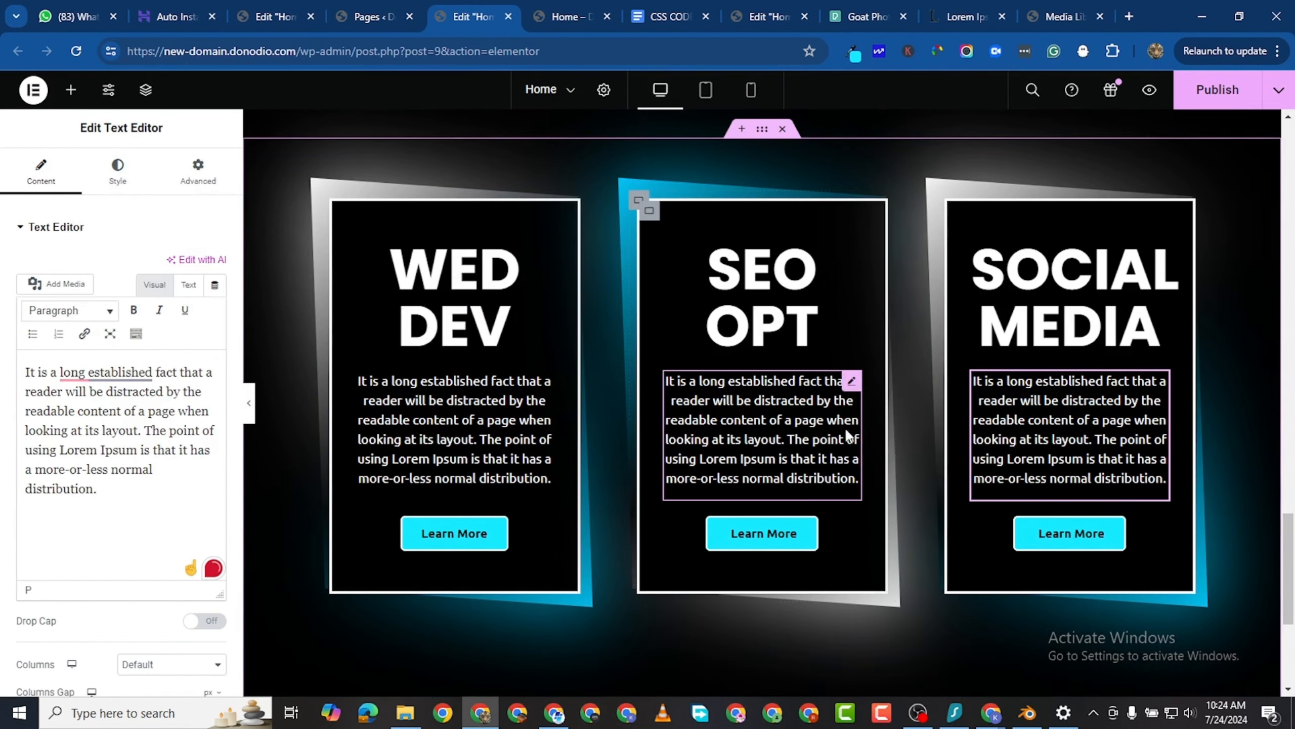
- Publish the Home page and view the three service cards with the editing panel hidden
left_click(1218, 89)
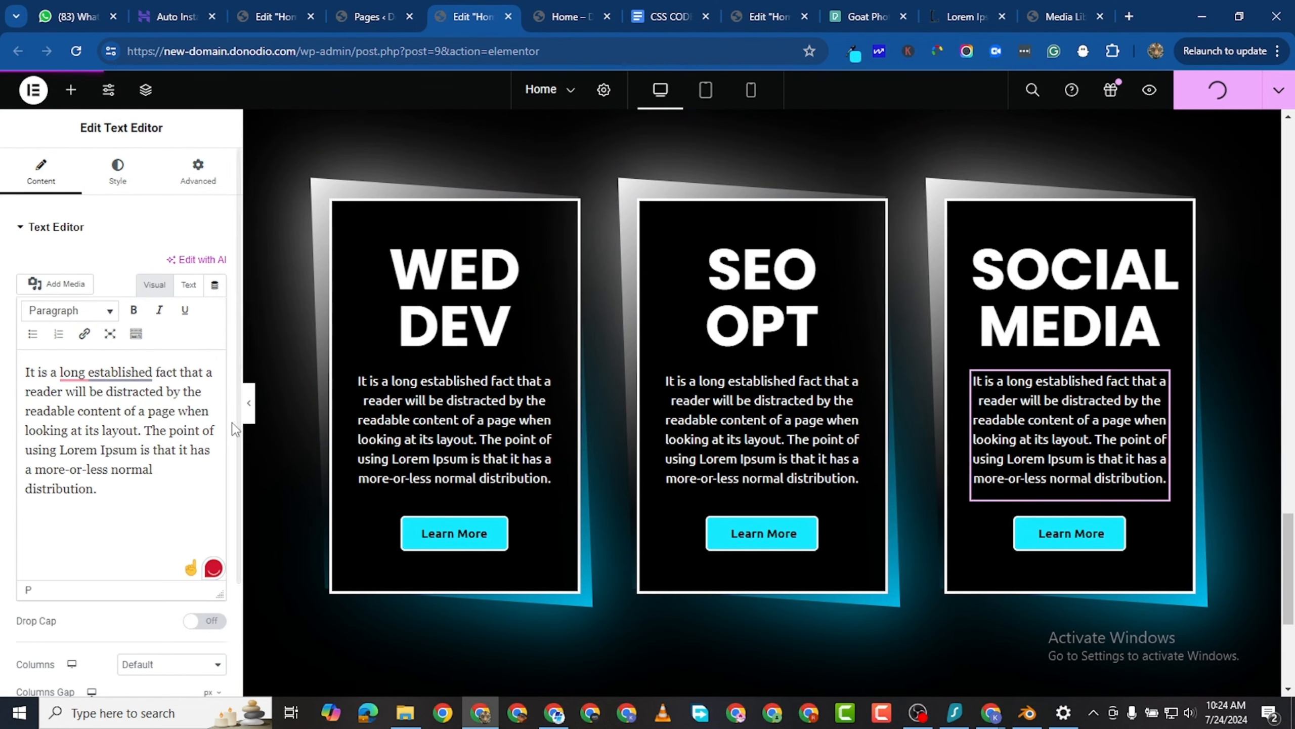
key("ctrl+p")
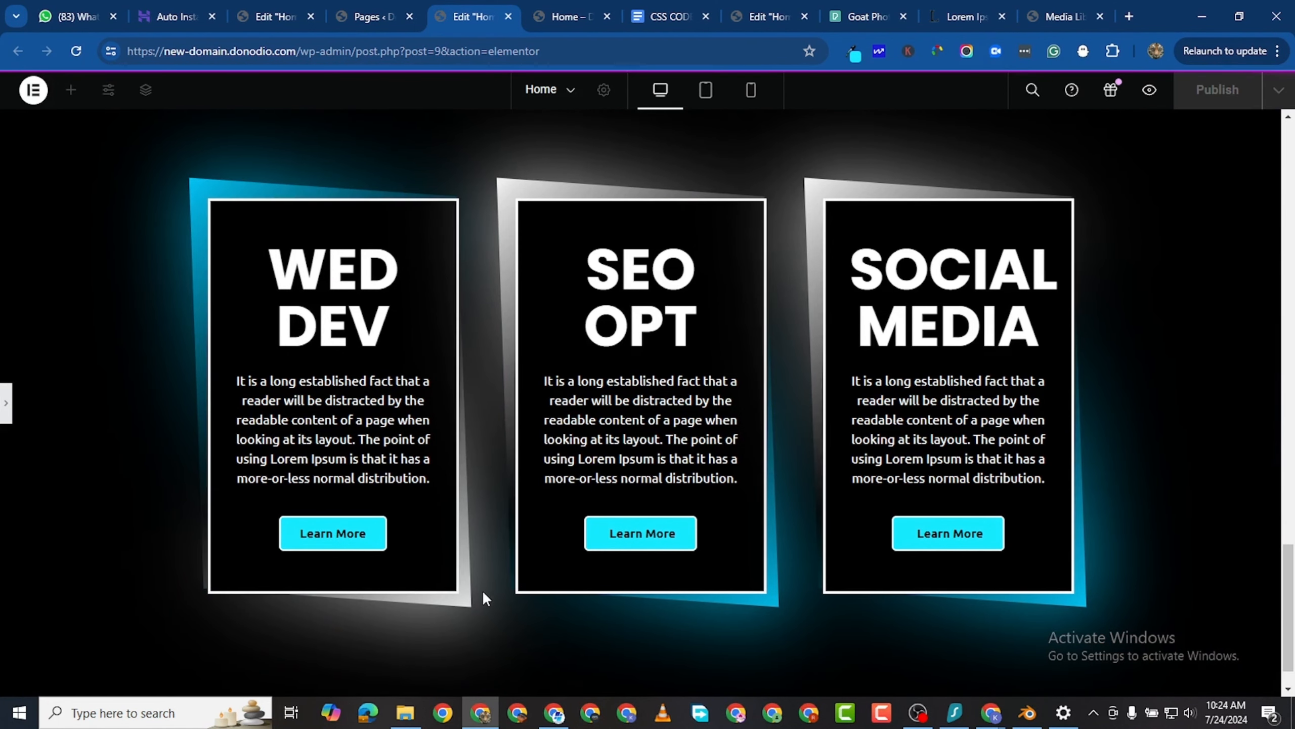